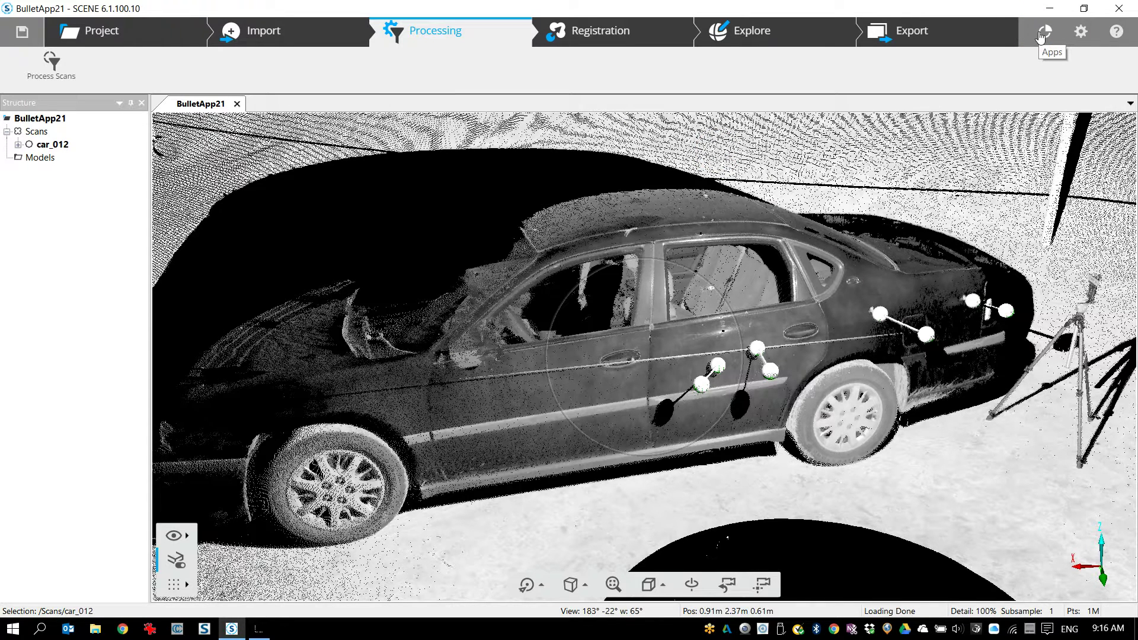
Step: Switch to the SCENE 5 interface and enable the Bullet-Trajectory app
left_click(1082, 33)
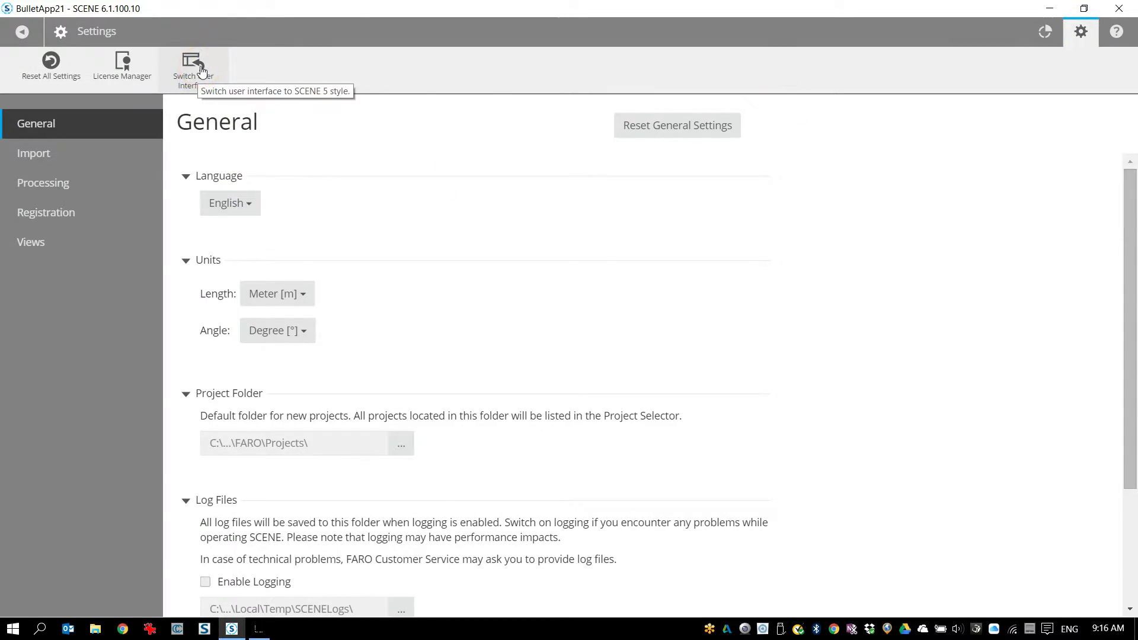
left_click(199, 75)
left_click(613, 240)
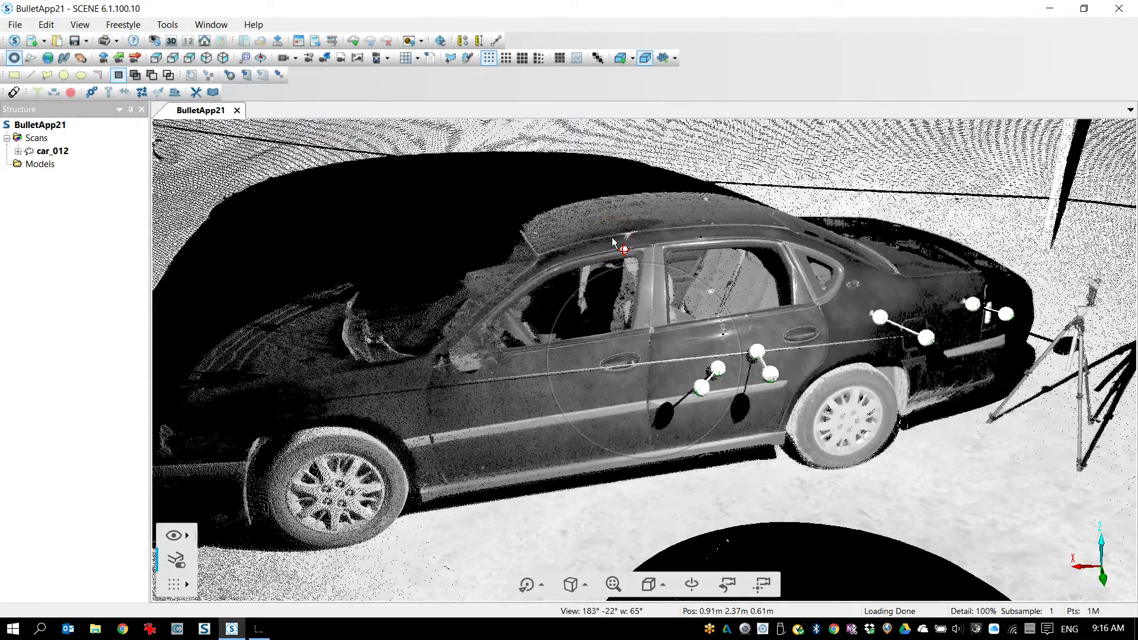
left_click(14, 93)
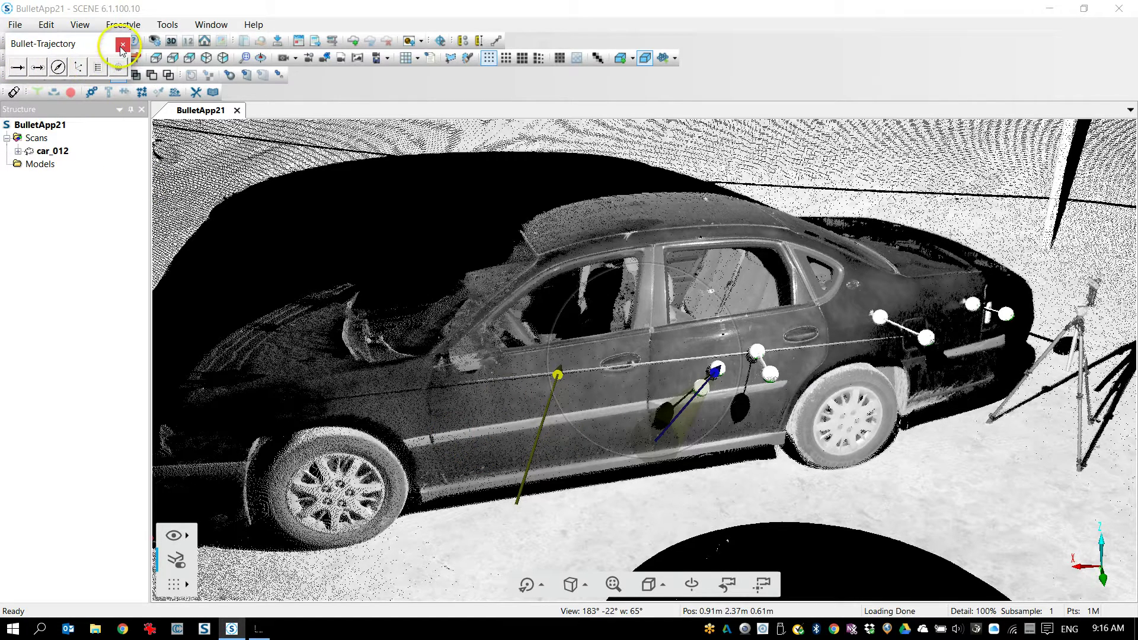
Step: Close the Bullet-Trajectory toolbar and return to the newer SCENE interface
left_click_drag(58, 44, 673, 177)
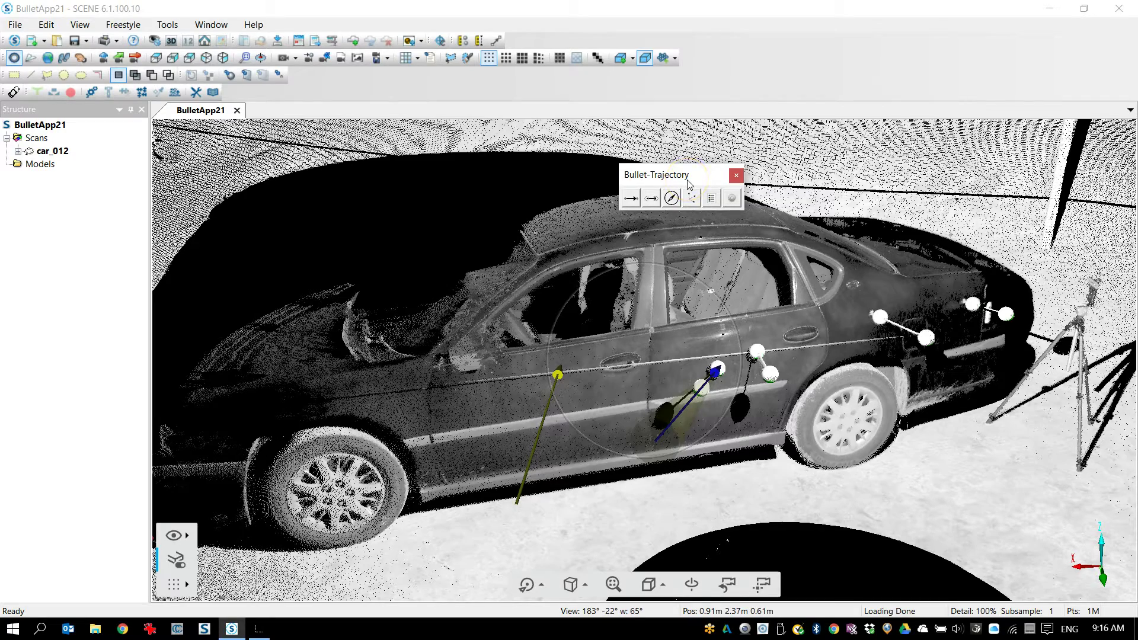
left_click(736, 174)
left_click(162, 124)
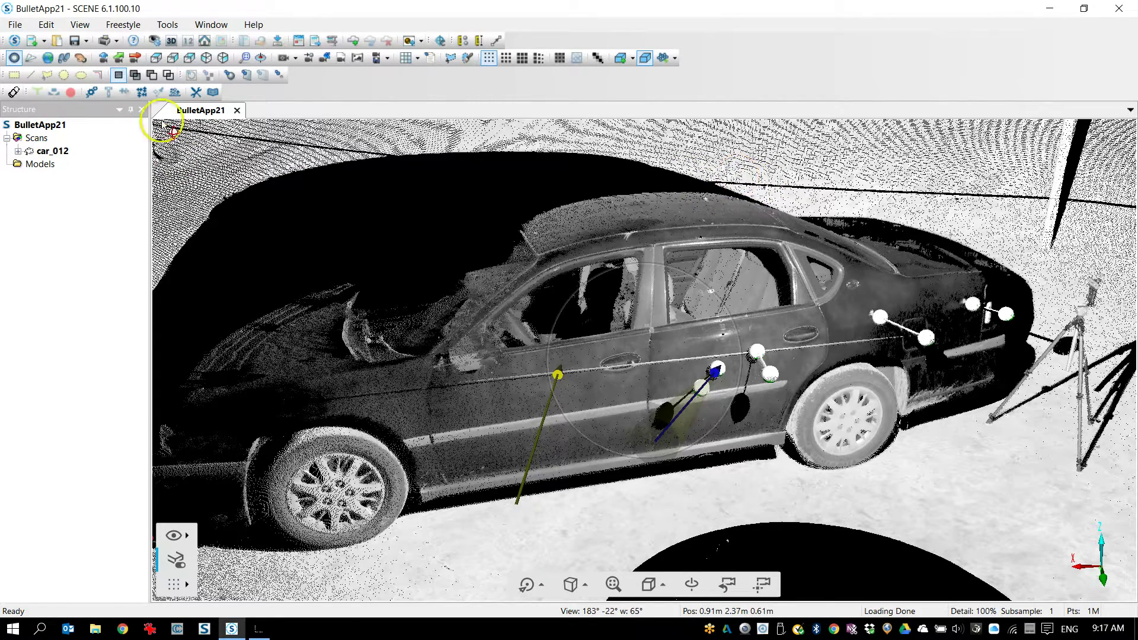
left_click(13, 40)
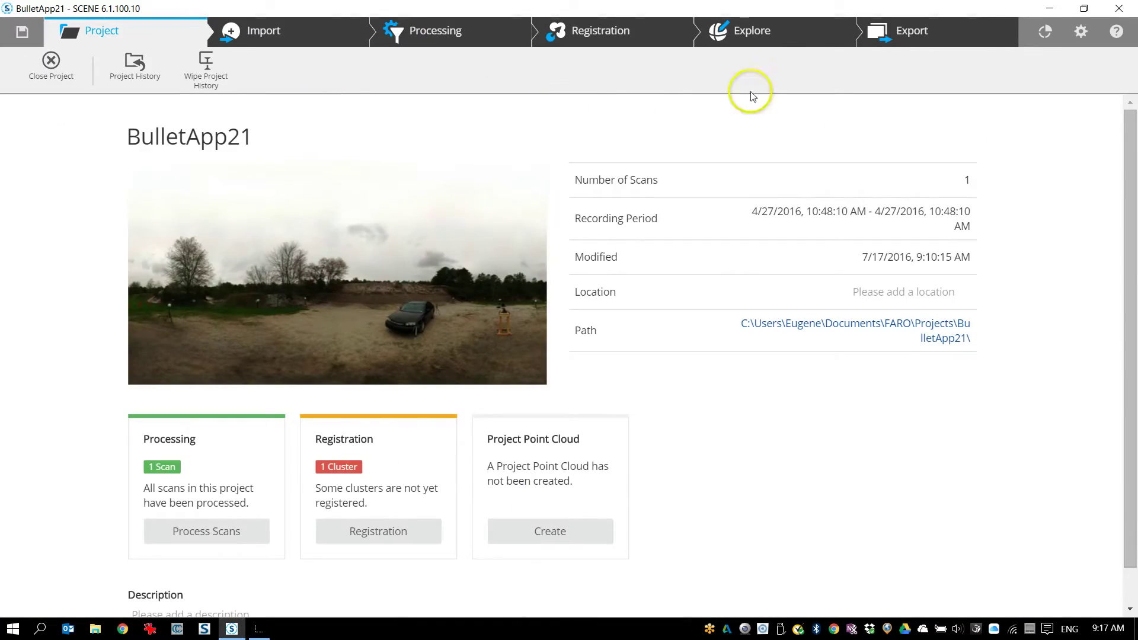
Step: In Explore, zoom in on the car_012 door spheres and orbit toward the car's rear
left_click(748, 34)
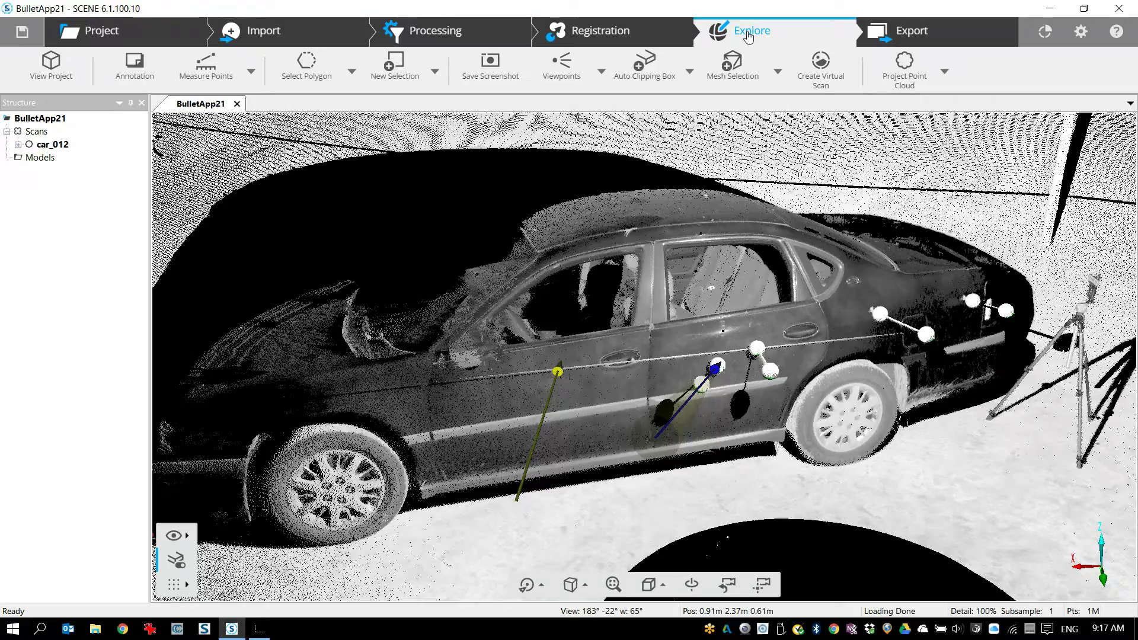
scroll(767, 421, "up", 5)
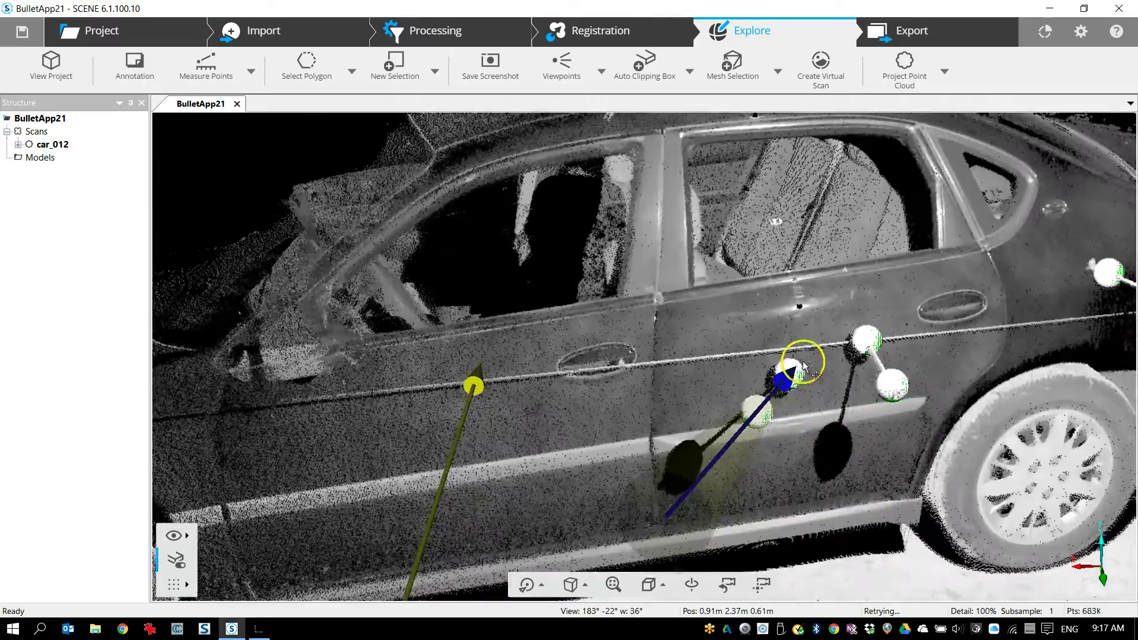
scroll(803, 364, "up", 5)
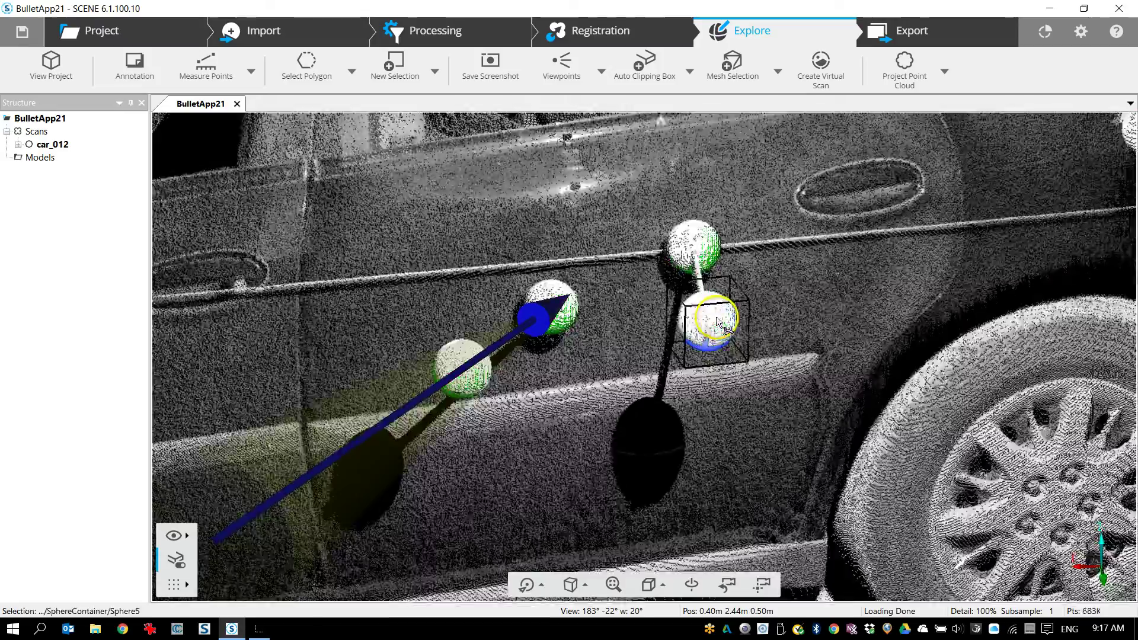
scroll(717, 321, "down", 6)
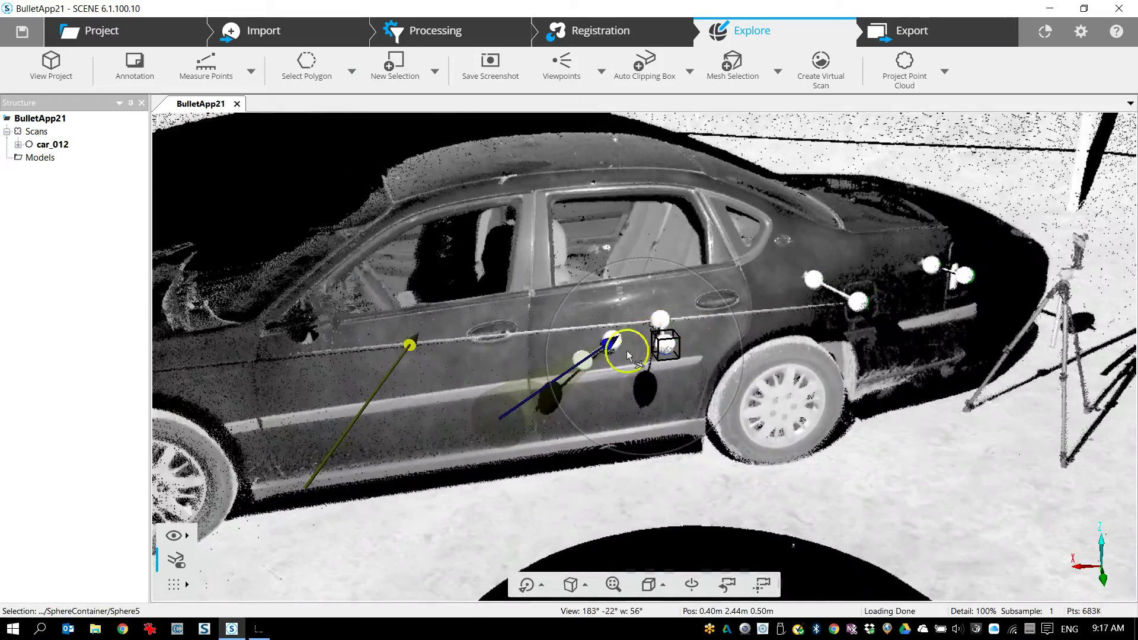
left_click_drag(629, 356, 668, 417)
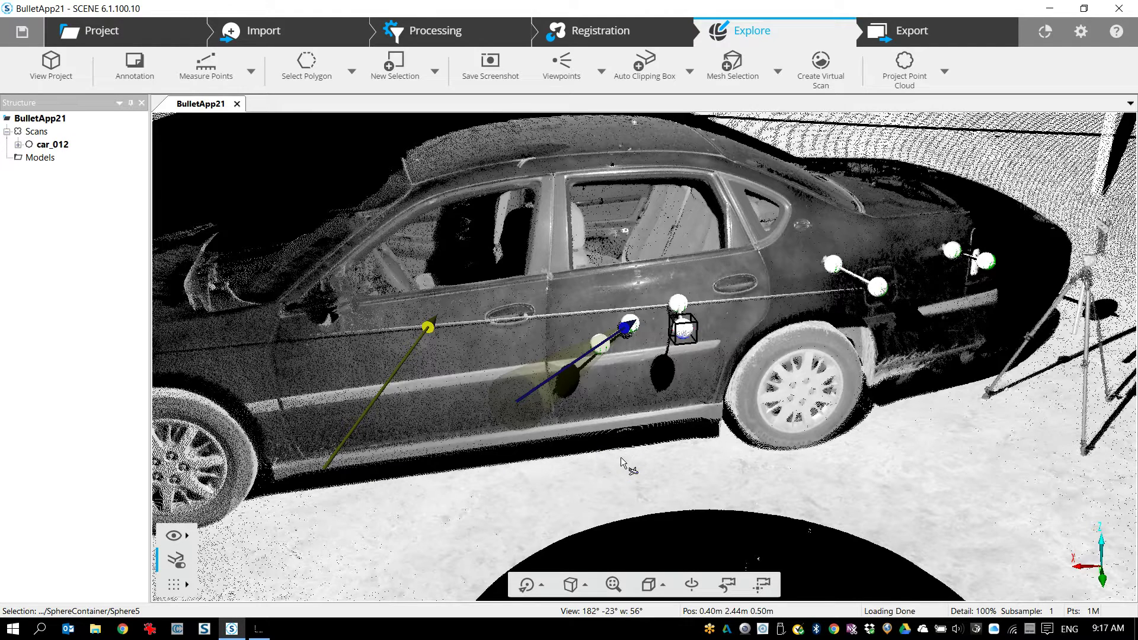
left_click_drag(661, 496, 611, 327)
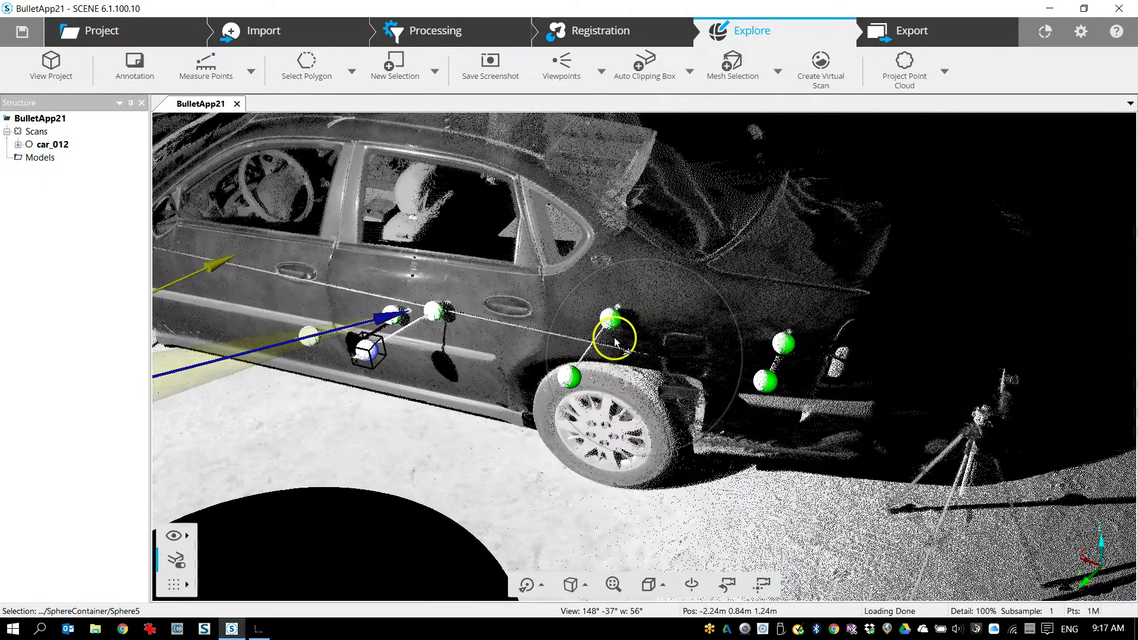
Step: Launch the Bullet-Trajectory tools and toggle the sphere-based and point-based trajectory options
left_click(1046, 37)
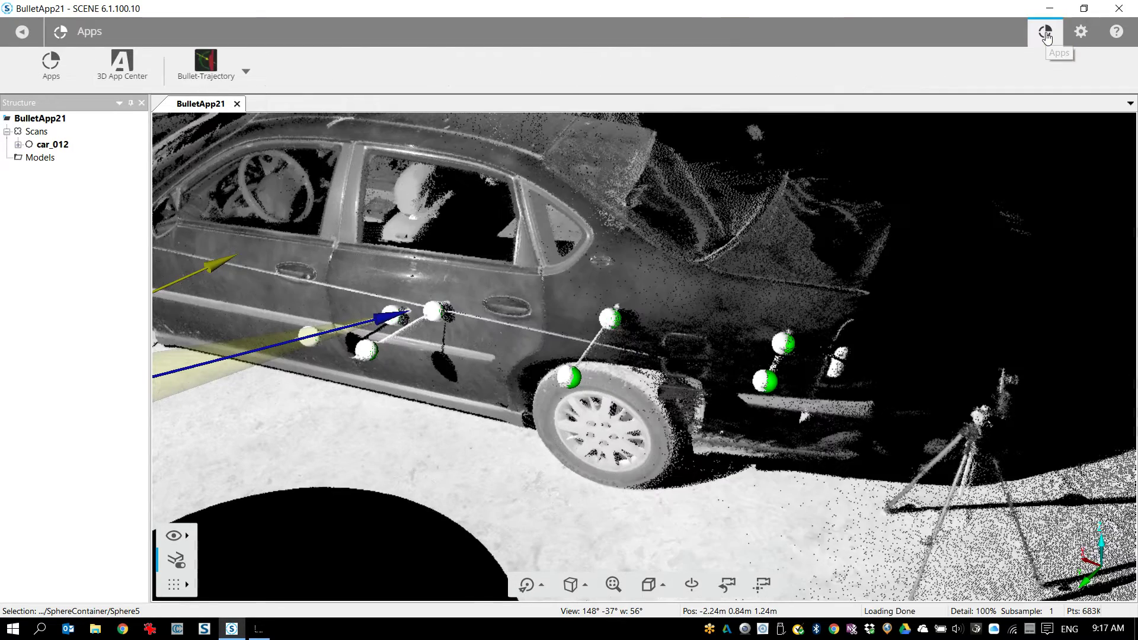
left_click(220, 66)
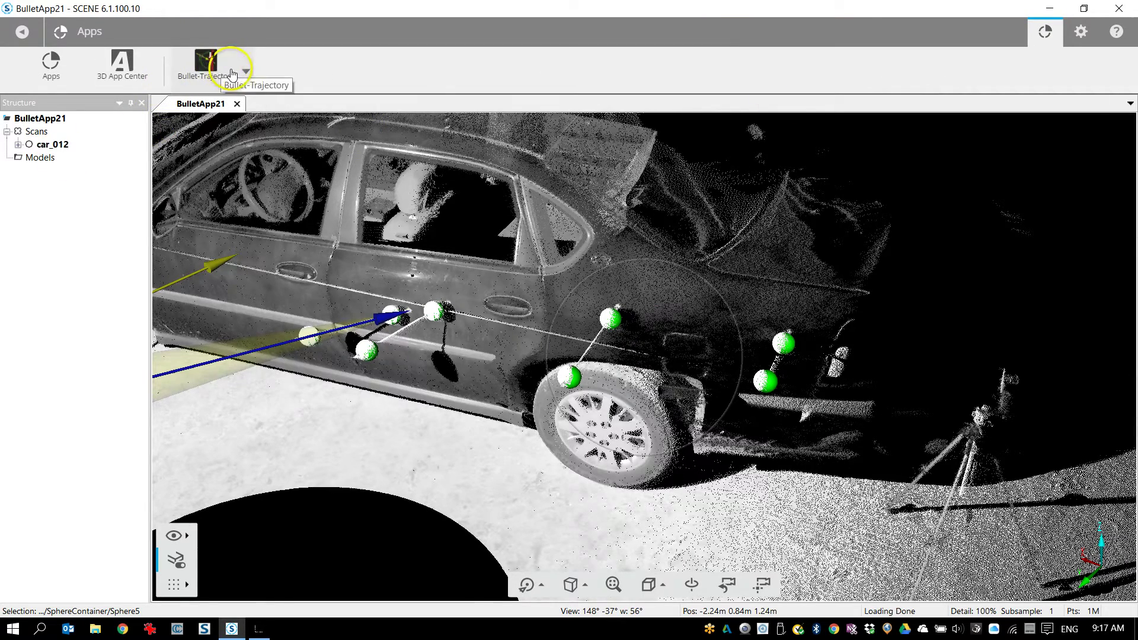
left_click(202, 60)
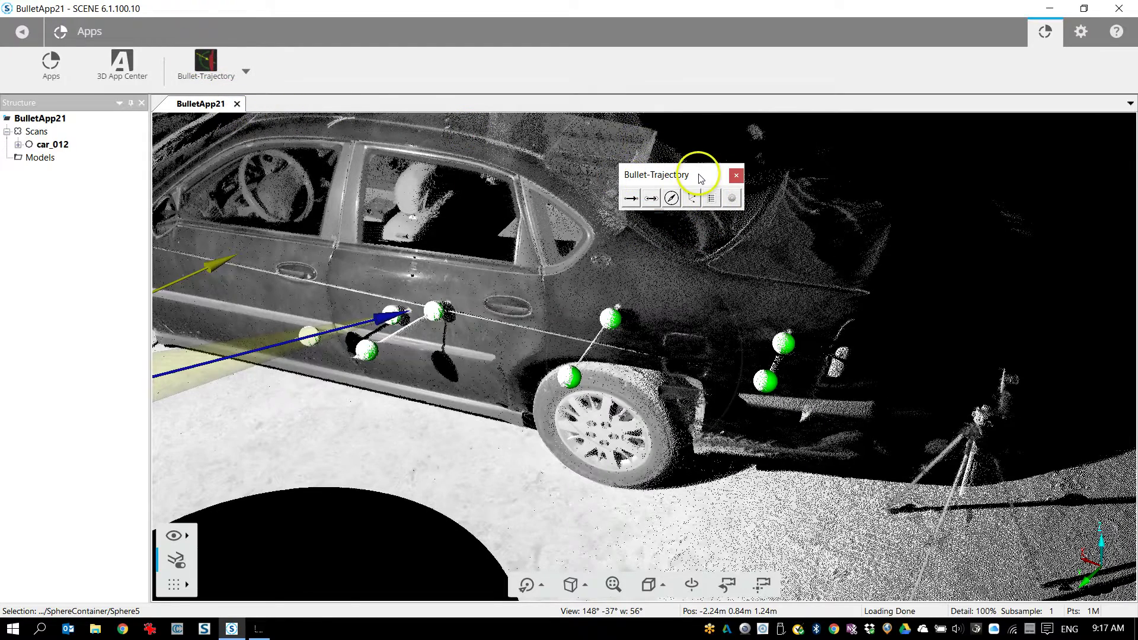
left_click(652, 198)
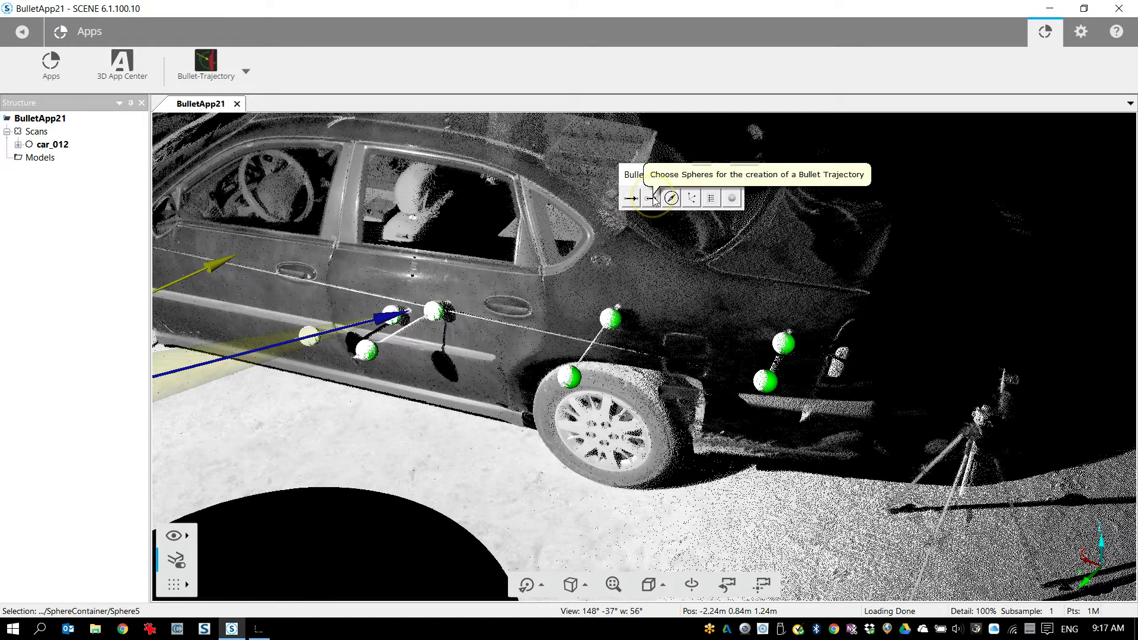
left_click(632, 198)
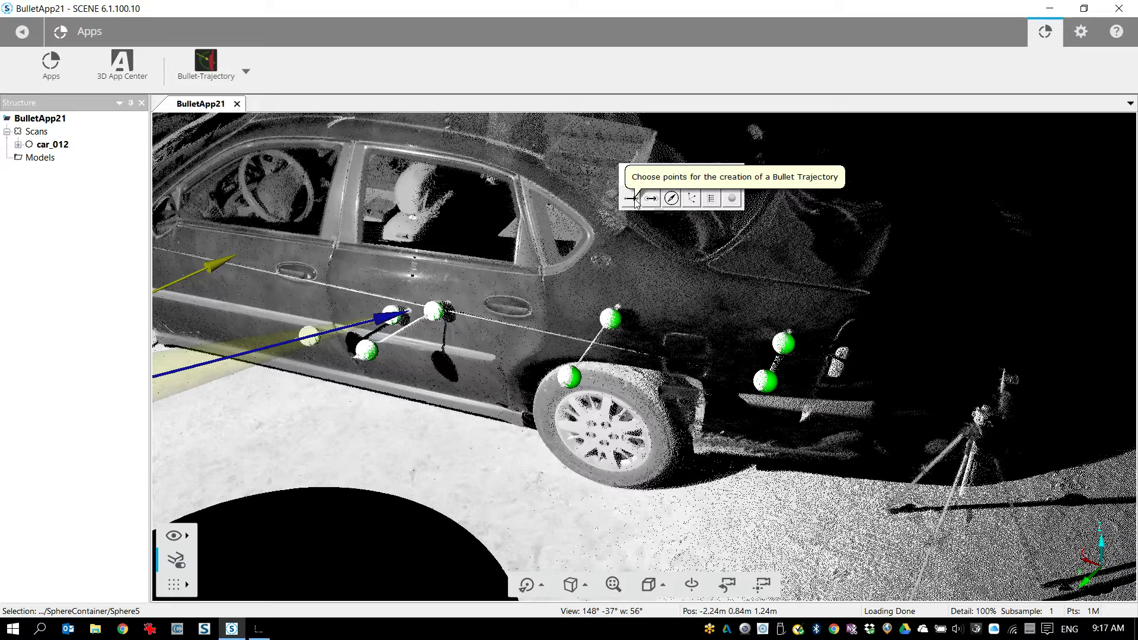
Step: Pick two points on the rear door to build a new trajectory through the car
left_click(568, 292)
left_click(520, 315)
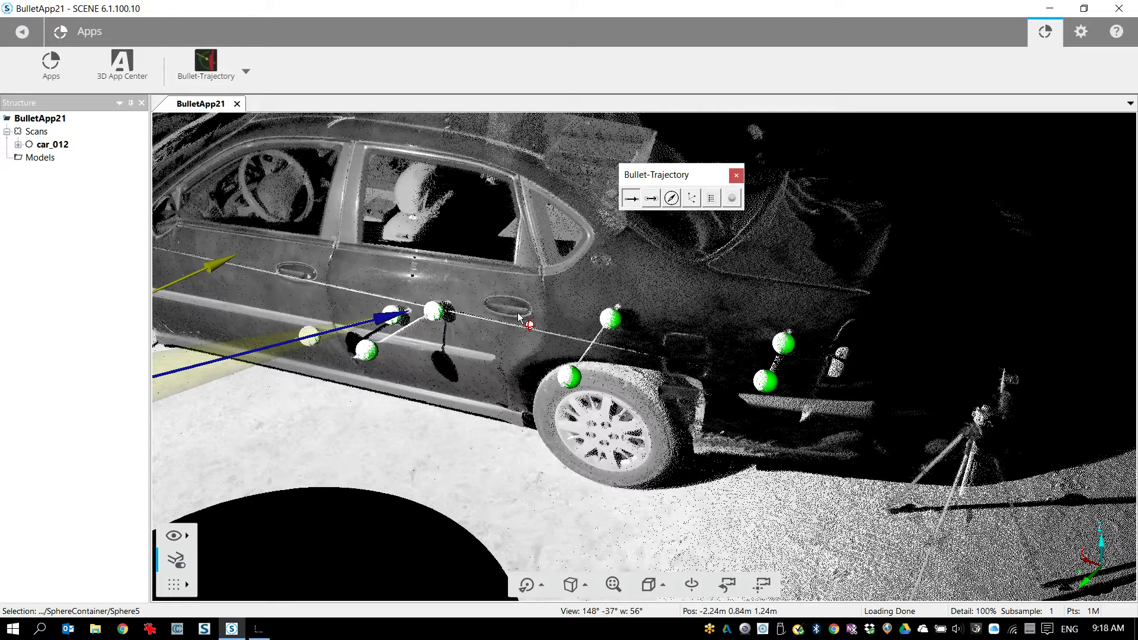
left_click(580, 258)
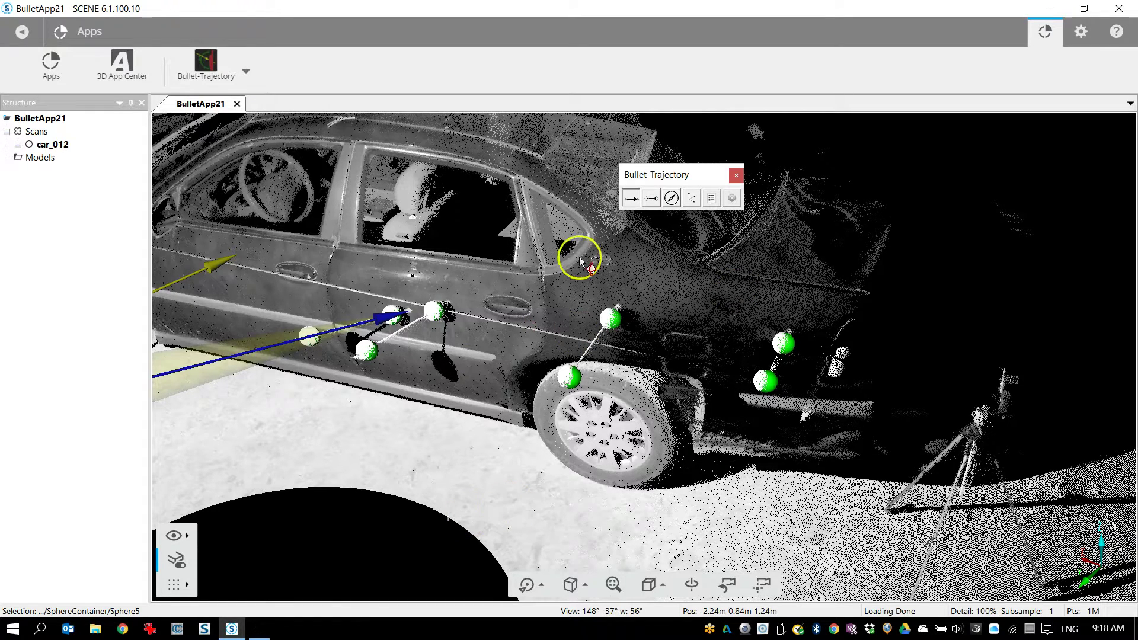
left_click(632, 269)
left_click(573, 301)
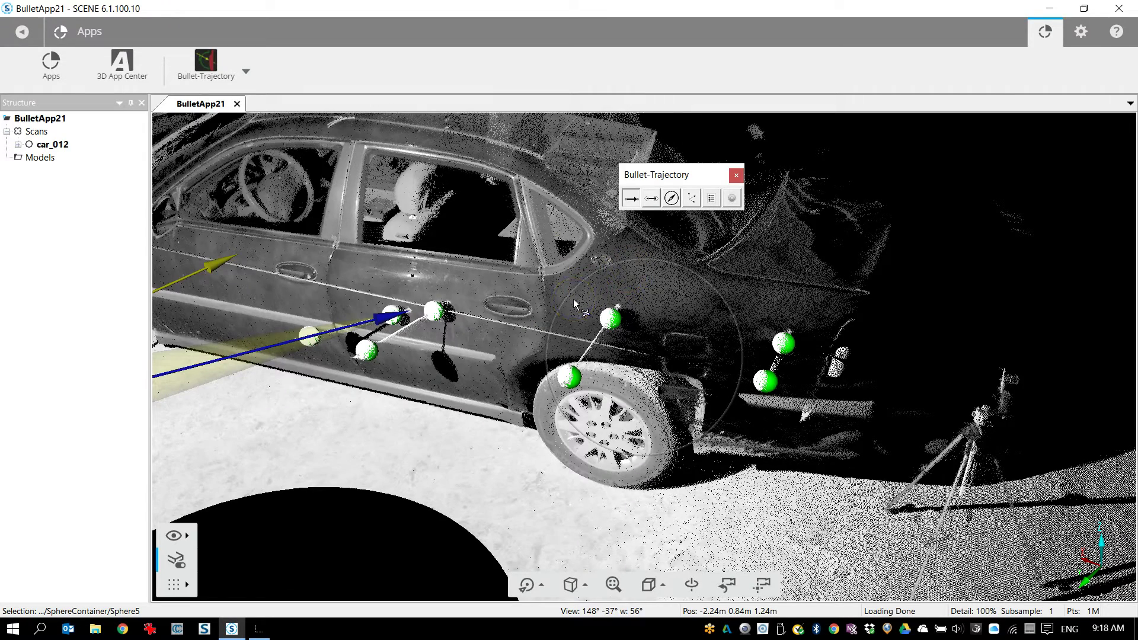
left_click(484, 330)
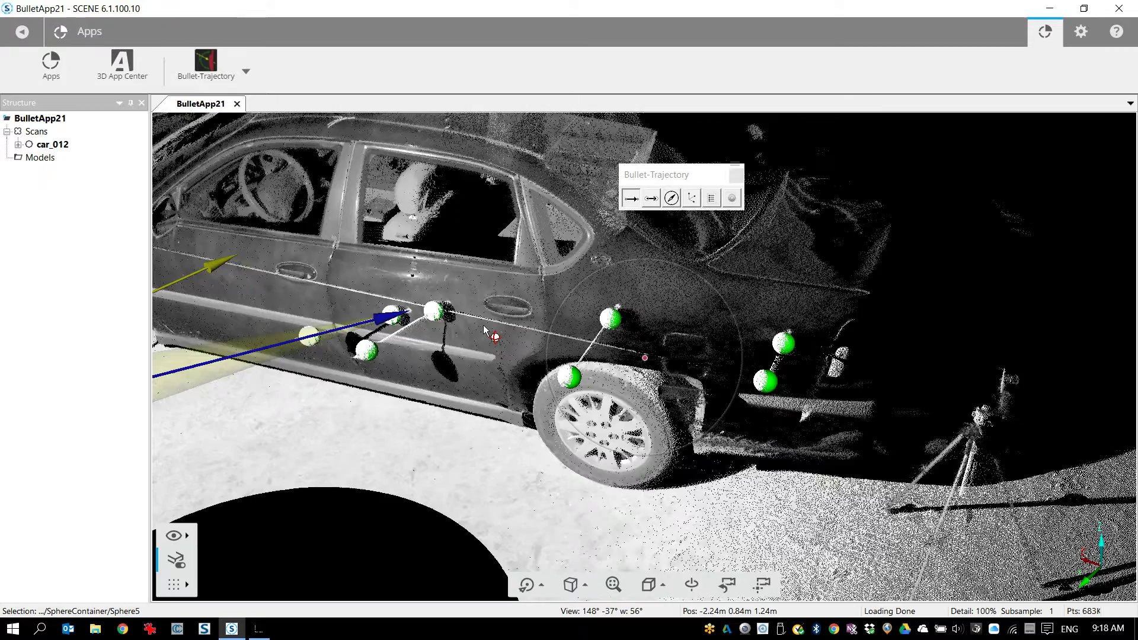
left_click(486, 296)
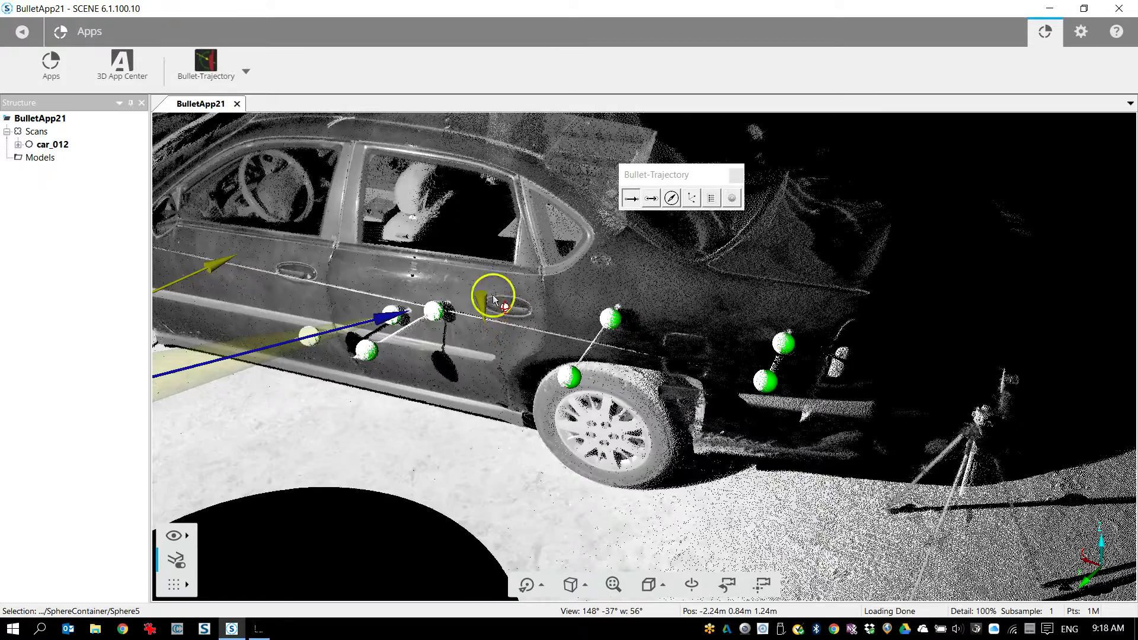
left_click(202, 474)
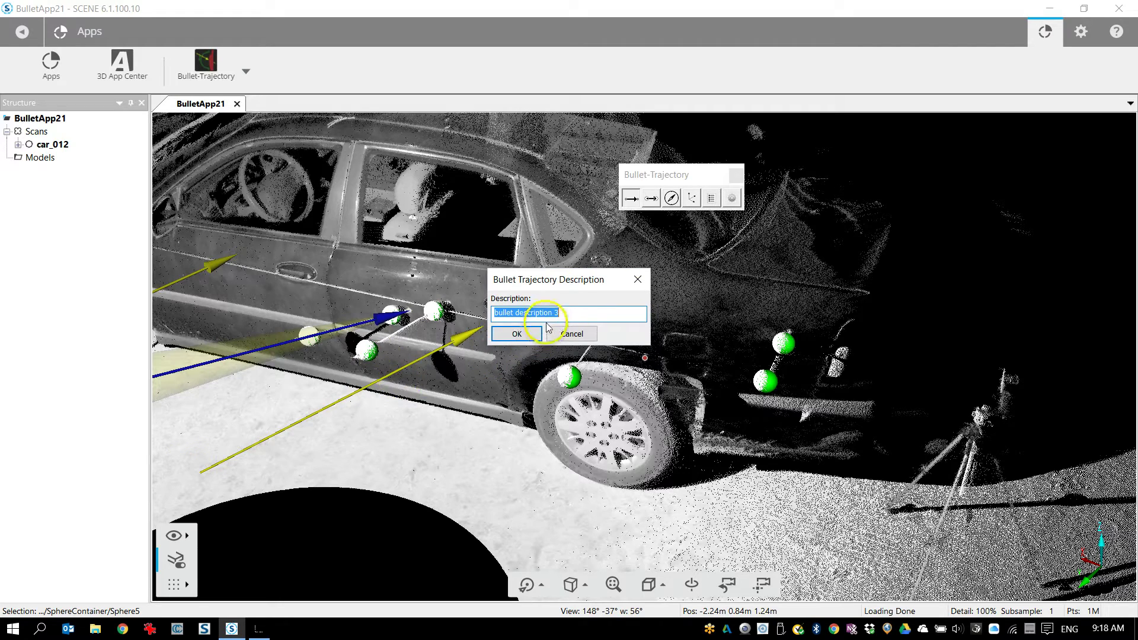
Step: Replace the default description with 'Trajectory Points 3' and confirm it
left_click(583, 313)
left_click_drag(583, 313, 474, 314)
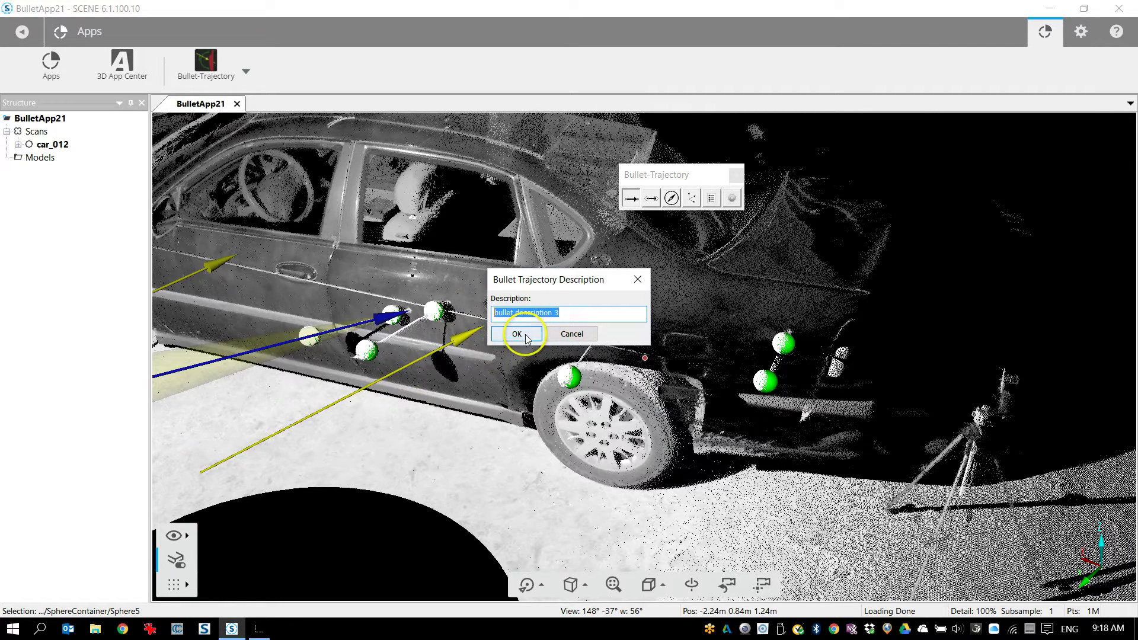
type("Traje")
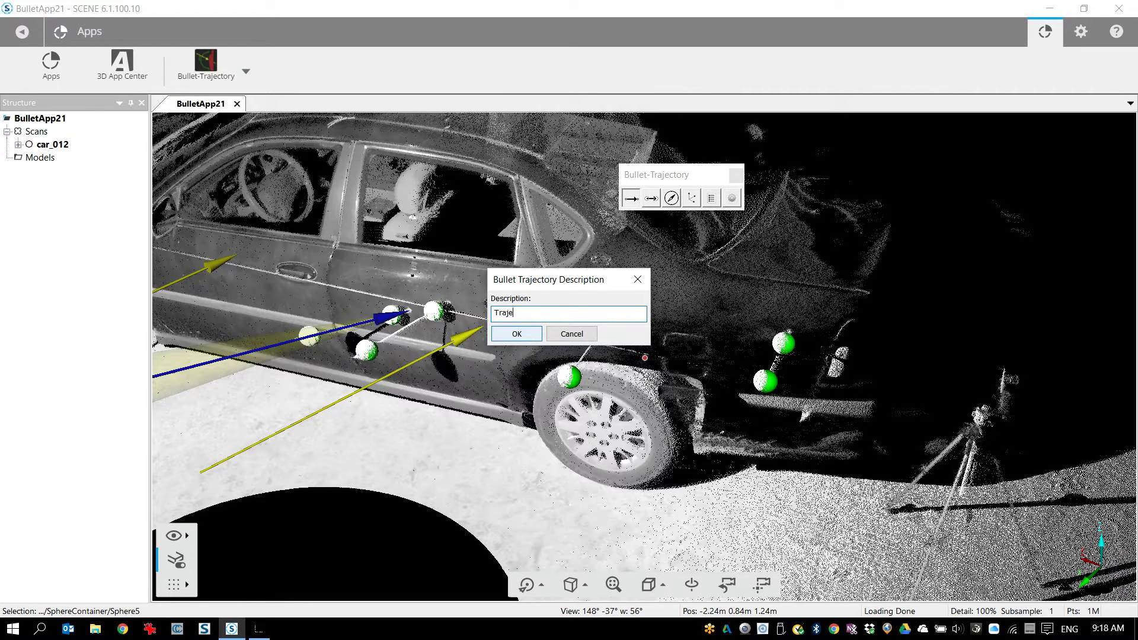
type("ctory Poinrt")
key("BackSpace")
key("BackSpace")
key("BackSpace")
type("ts 3")
left_click(524, 333)
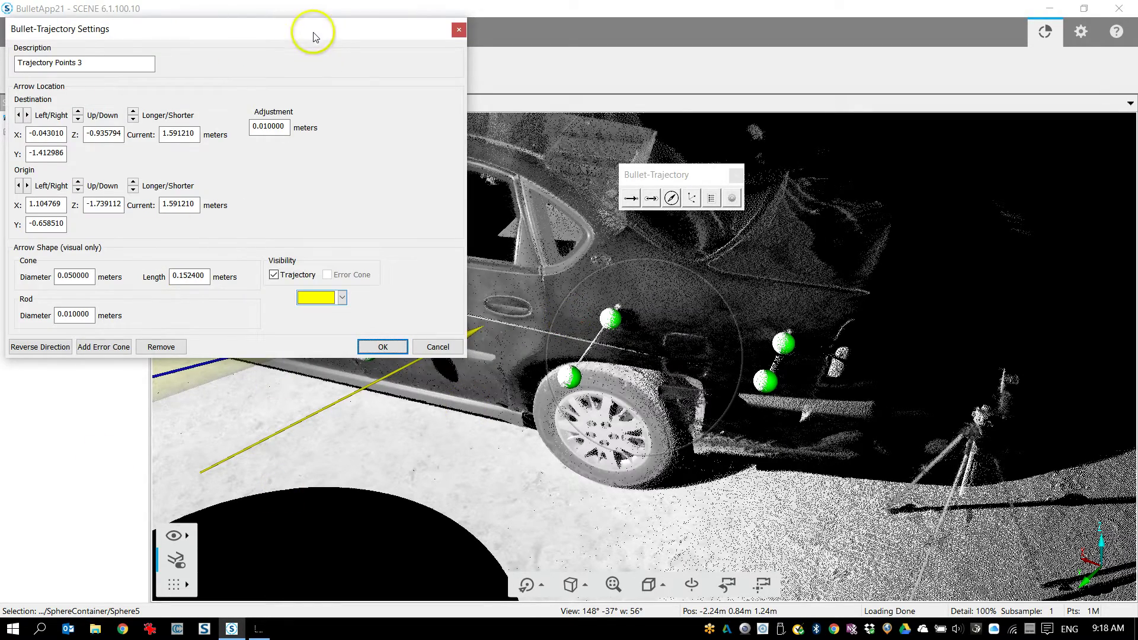
Step: Make the Trajectory Points 3 arrow red and inspect it passing through the car door
left_click_drag(304, 30, 929, 67)
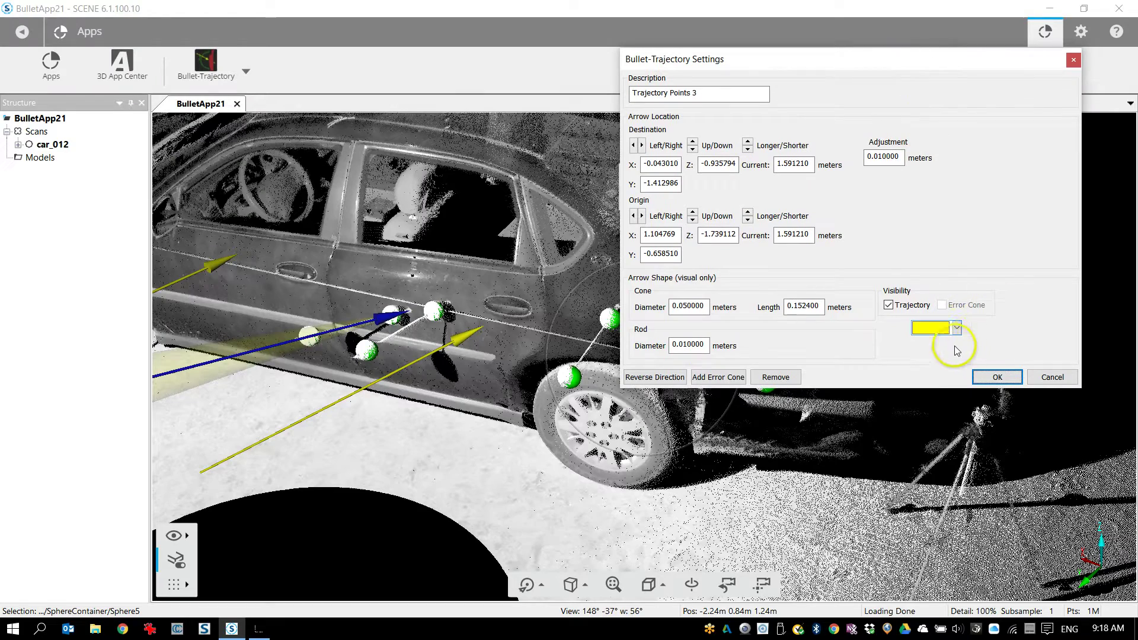
left_click(956, 329)
left_click(956, 385)
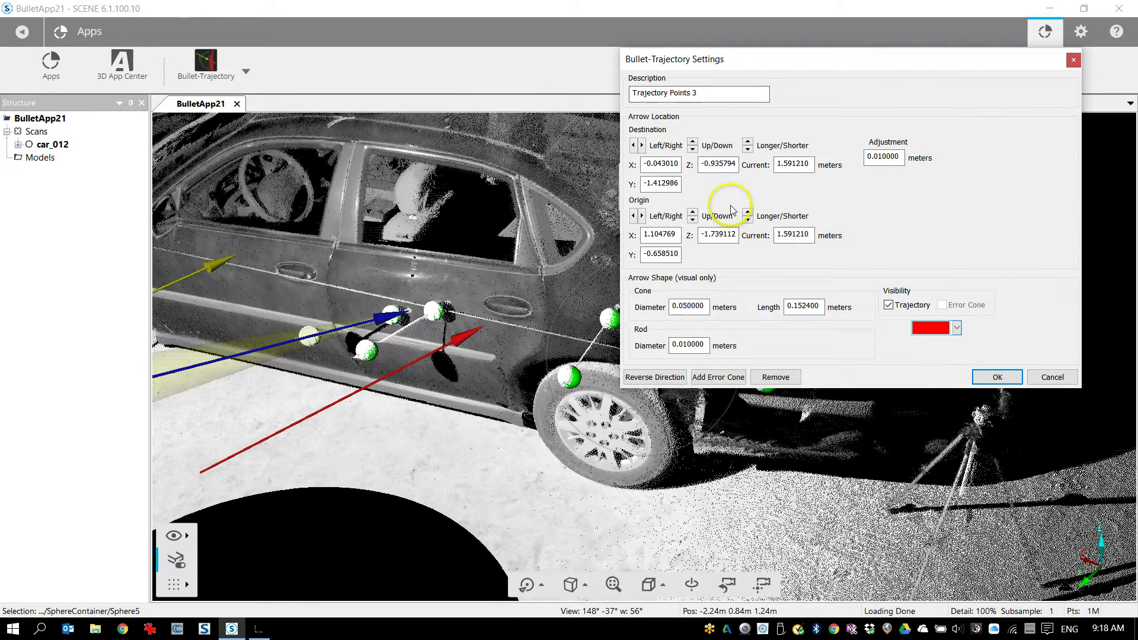
left_click_drag(551, 453, 439, 400)
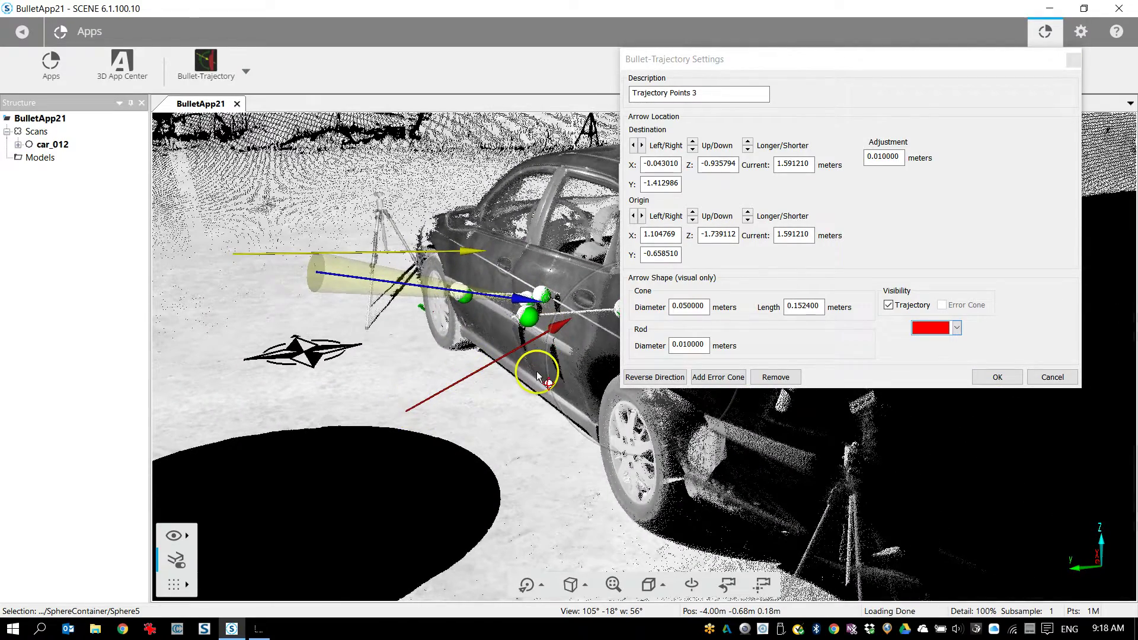
right_click_drag(521, 374, 489, 420)
scroll(489, 419, "up", 8)
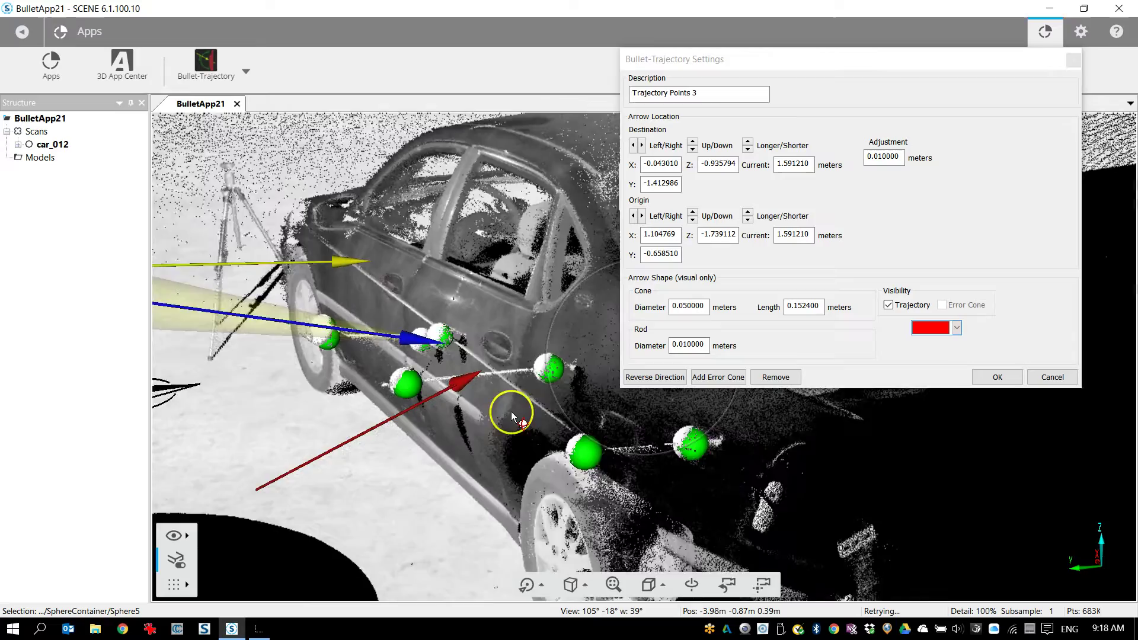
scroll(520, 381, "down", 3)
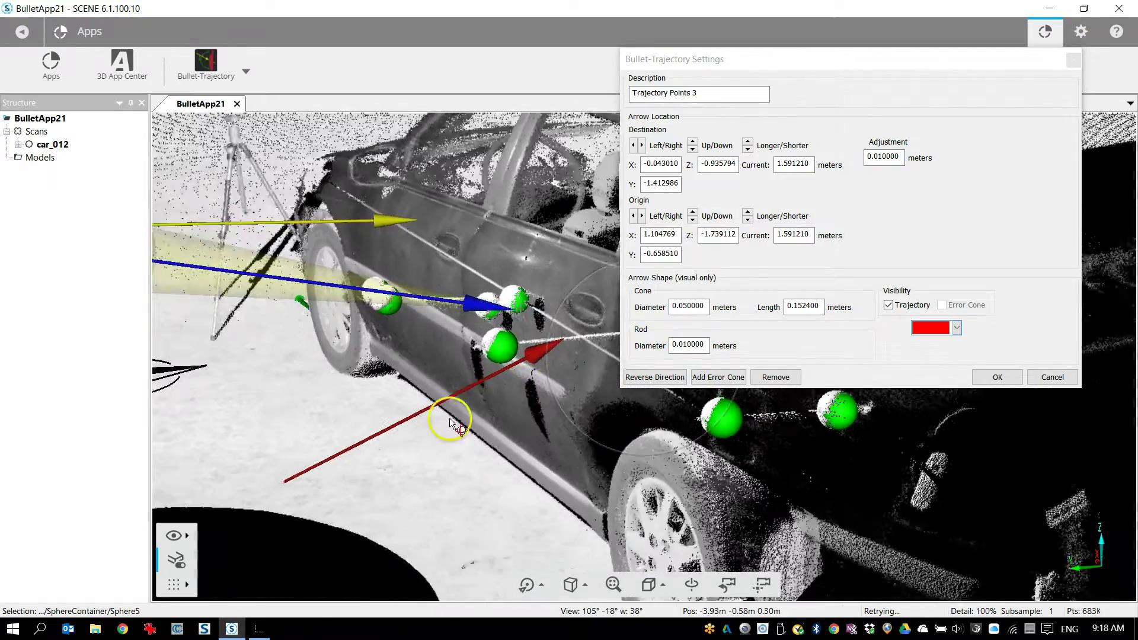
right_click_drag(549, 402, 553, 368)
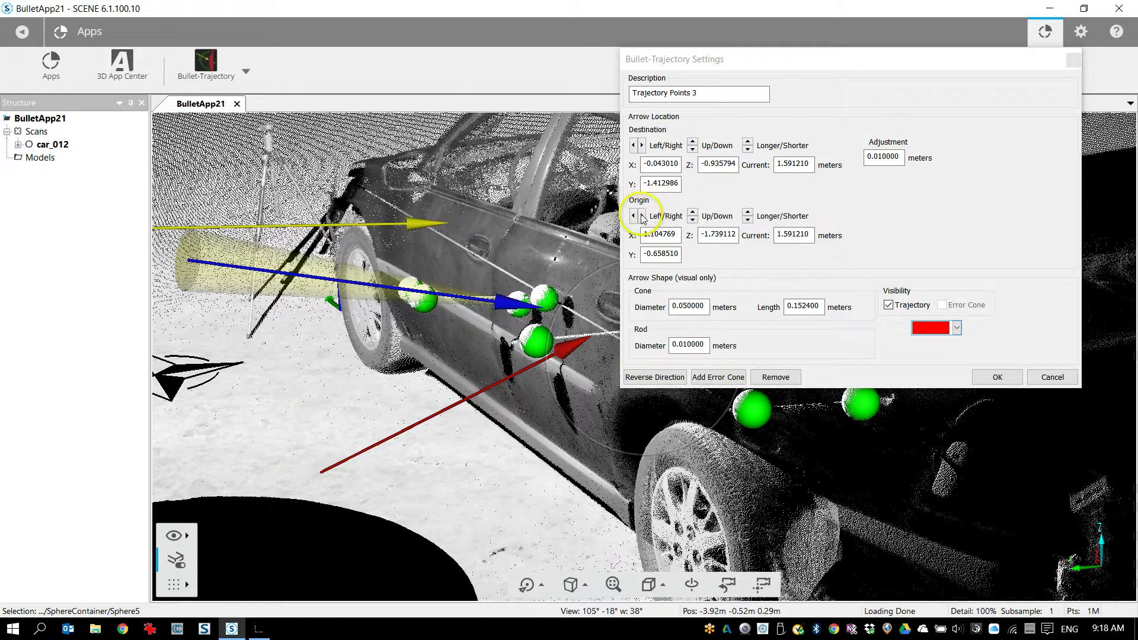
Step: Raise the trajectory origin with the Up/Down spinner and begin shifting it sideways
left_click(692, 212)
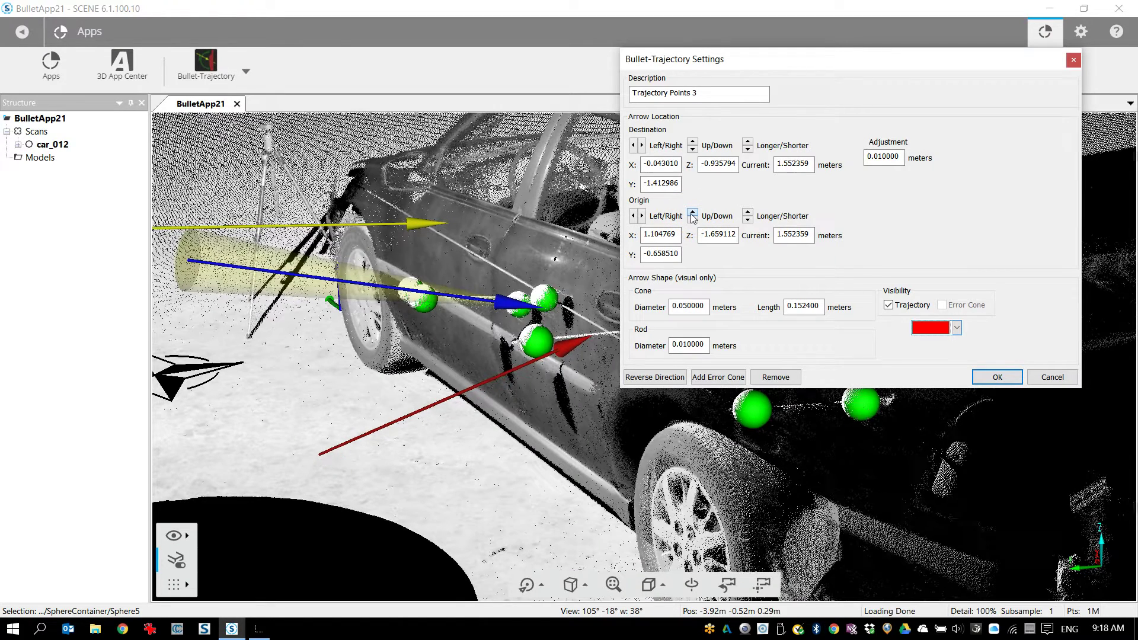
left_click_drag(692, 214, 693, 215)
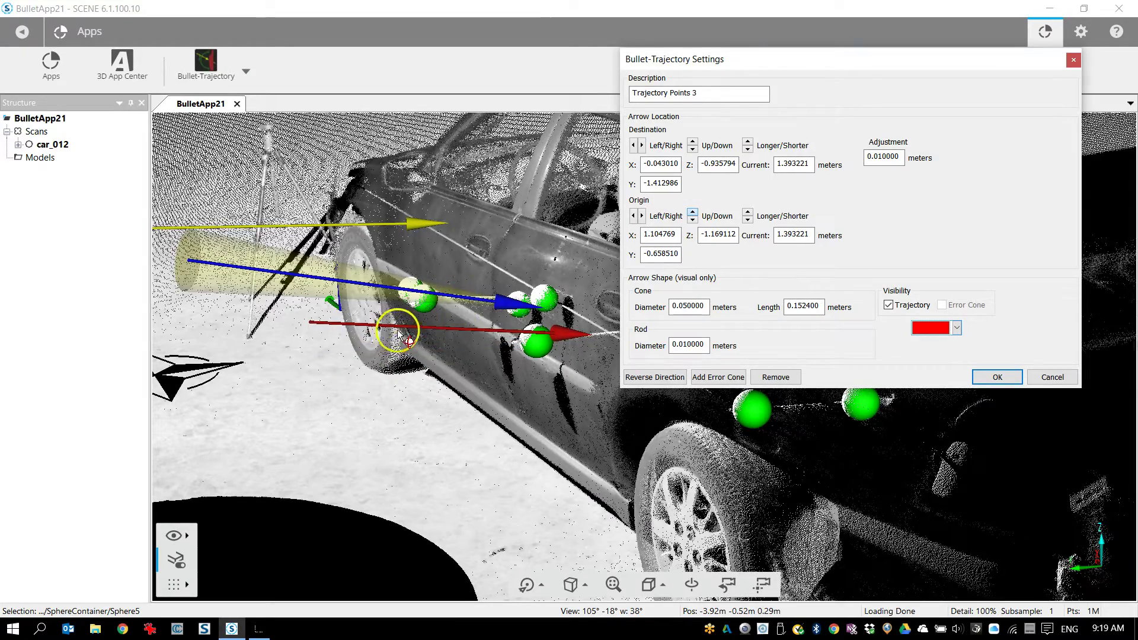
left_click_drag(398, 332, 491, 400)
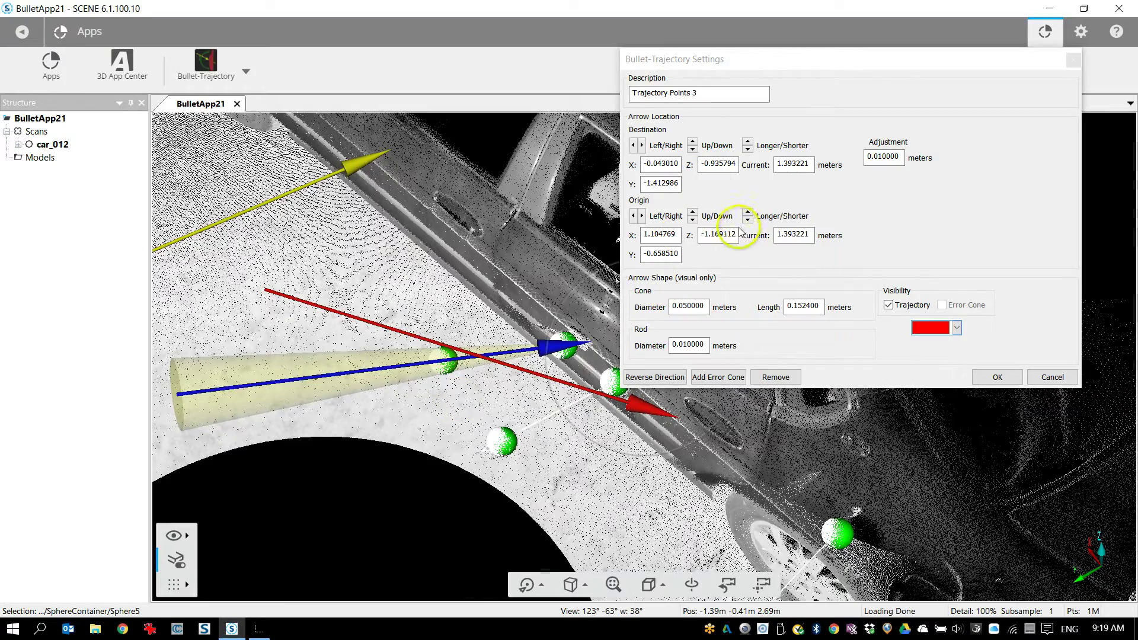
left_click(634, 216)
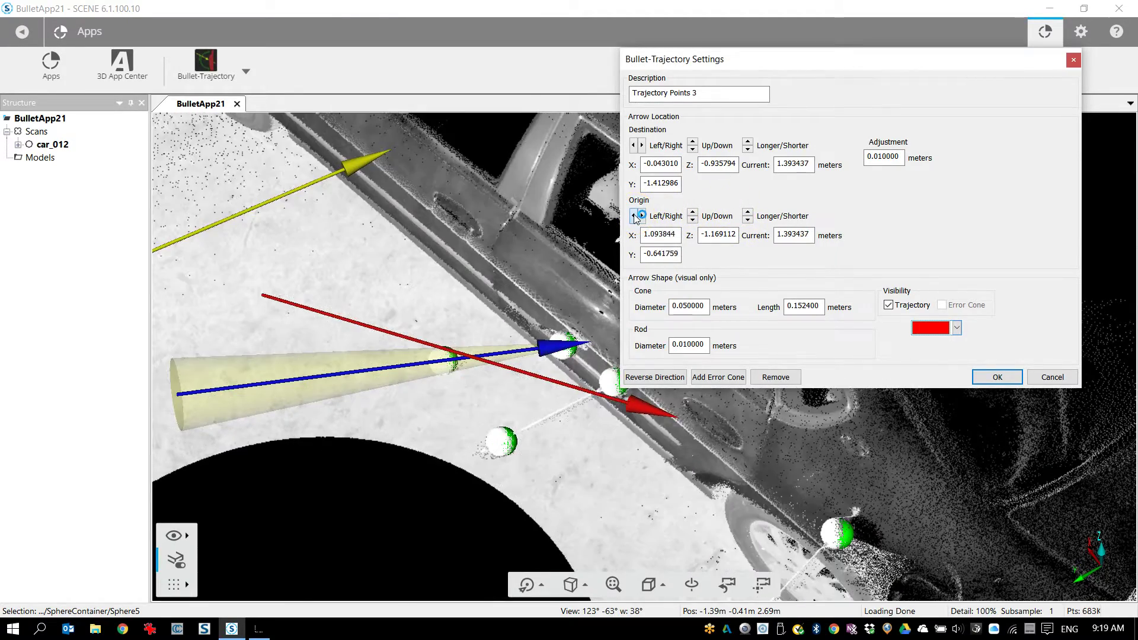
left_click_drag(634, 216, 634, 216)
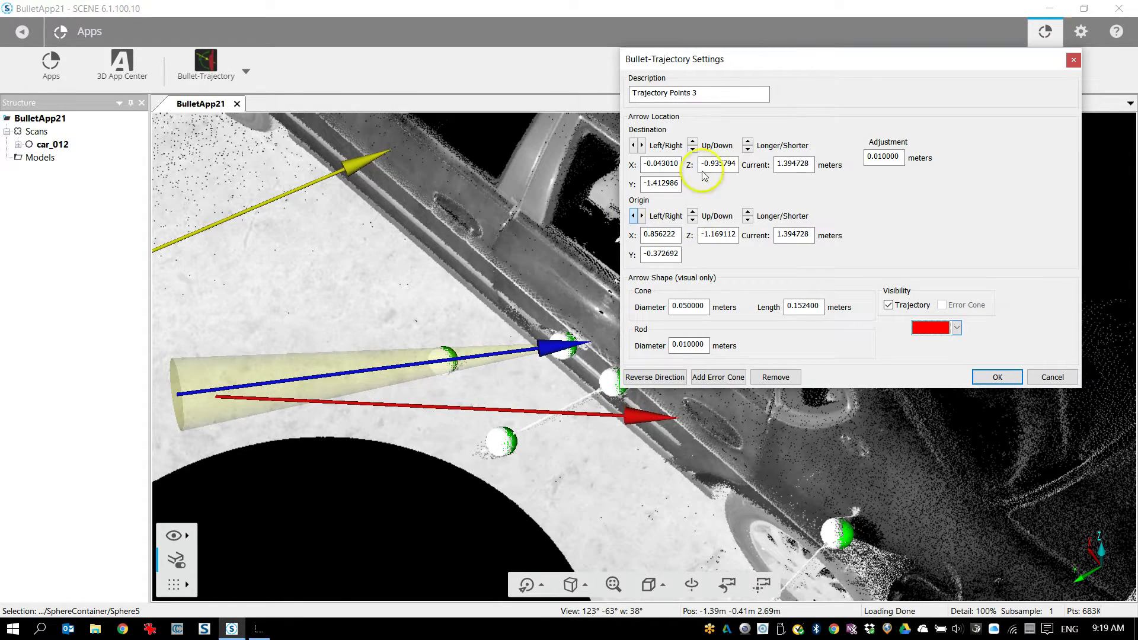
Step: Set the adjustment step to 0.1 and step the origin sideways to X 0.149835, Y -0.015260
double_click(881, 157)
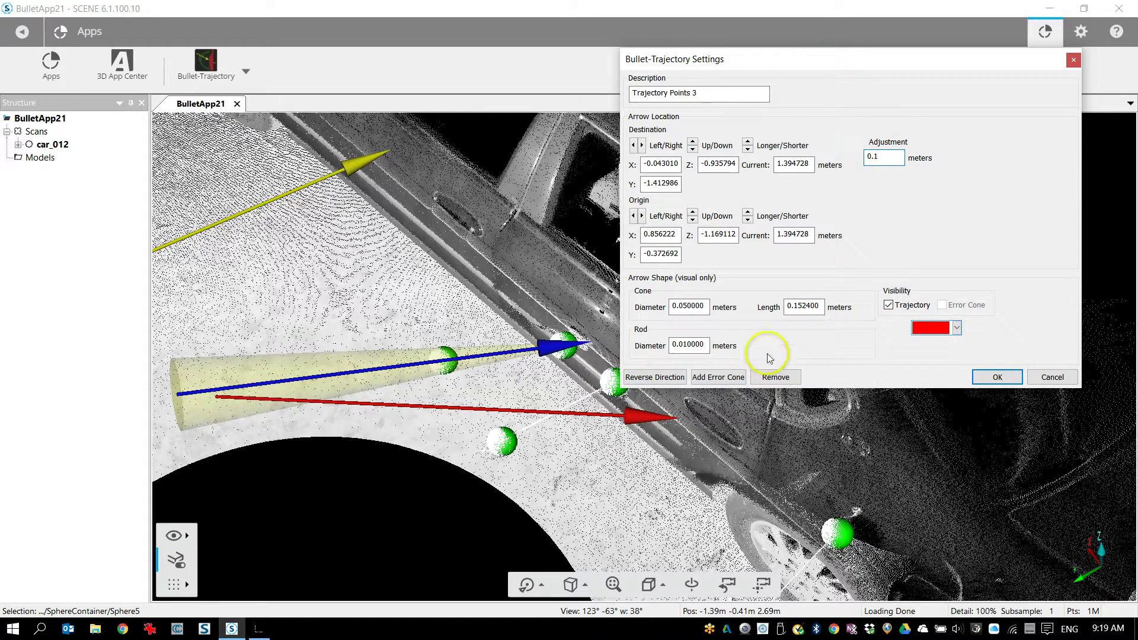
left_click(634, 217)
left_click(633, 216)
left_click(634, 216)
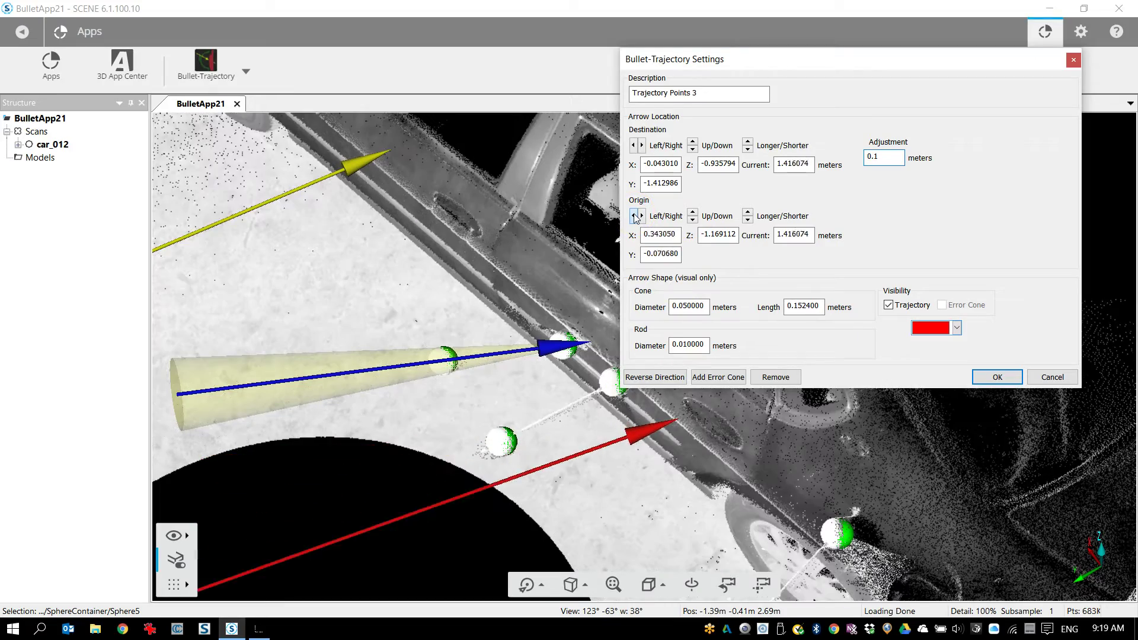
left_click(633, 216)
left_click(640, 216)
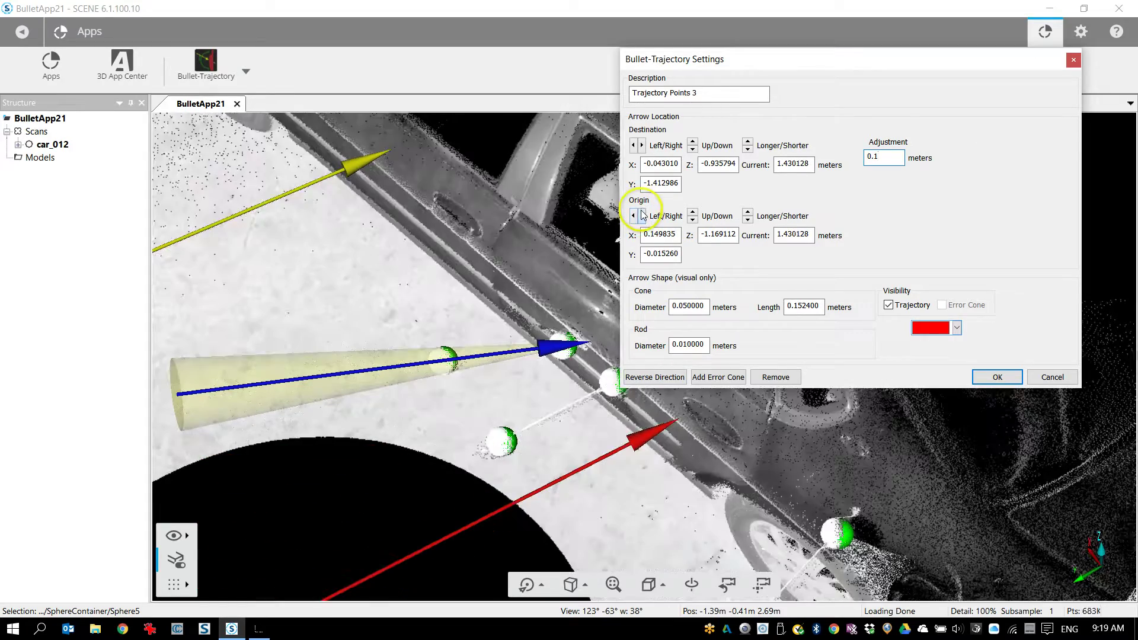
right_click_drag(569, 421, 522, 313)
left_click_drag(522, 312, 646, 520)
right_click_drag(646, 520, 659, 360)
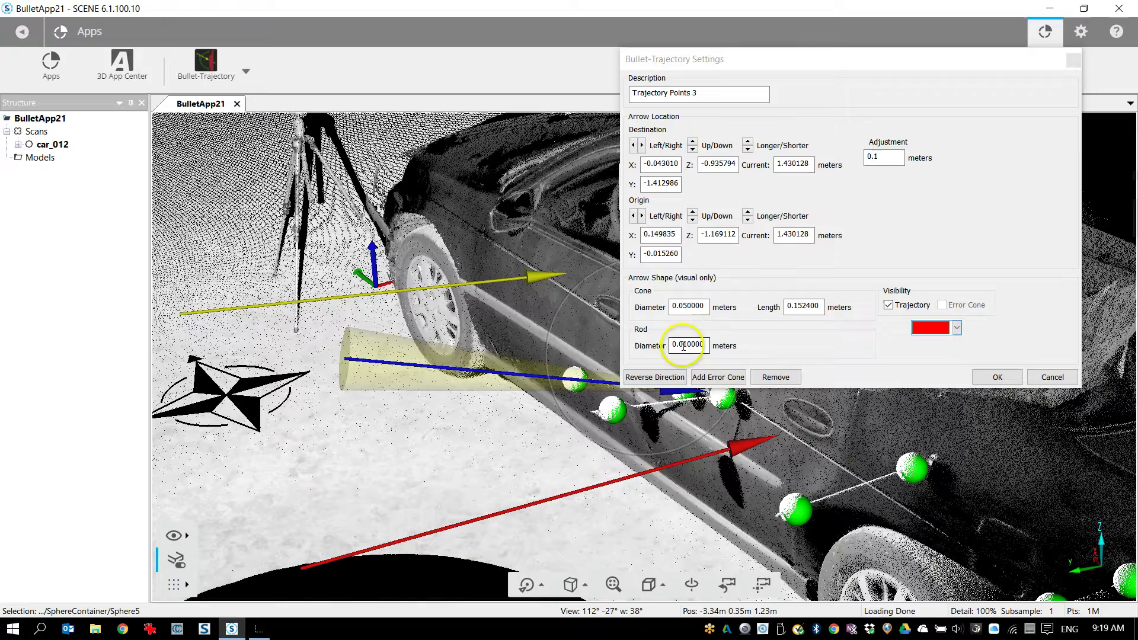
Step: Add a 5° error cone around Trajectory Points 3, leaving the rod diameter at 0.01 m
double_click(683, 343)
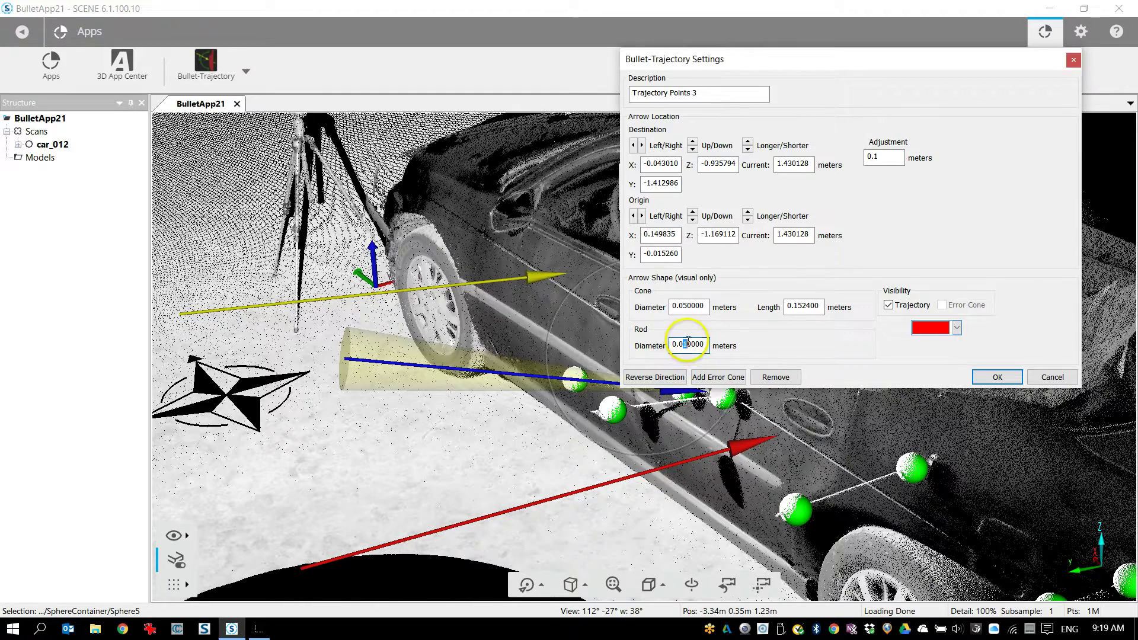
type("0.05")
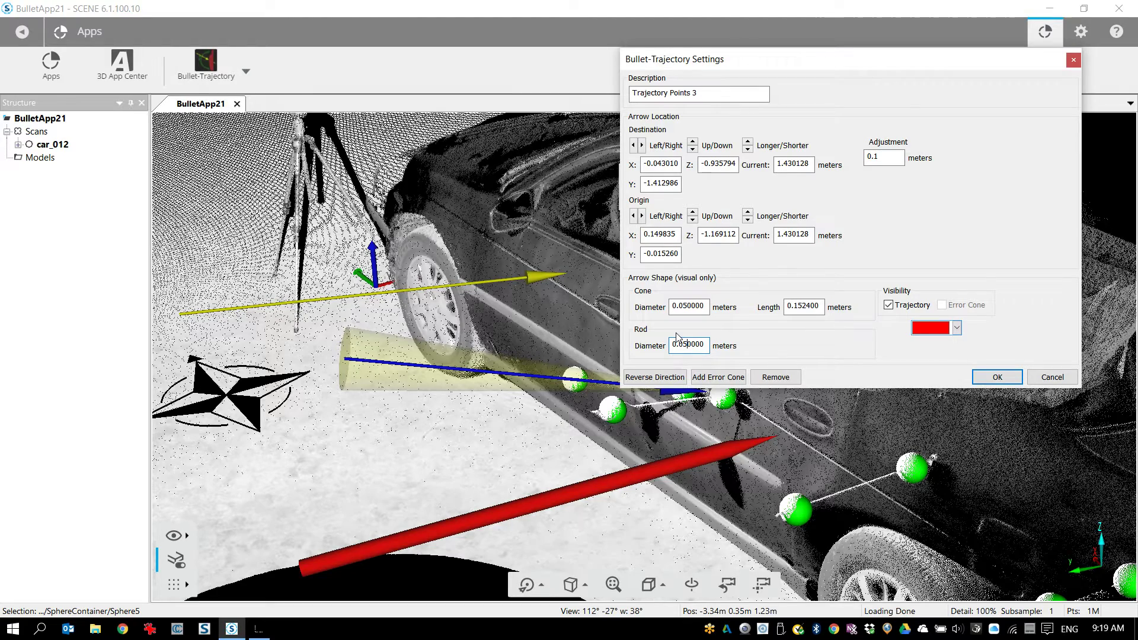
left_click(744, 377)
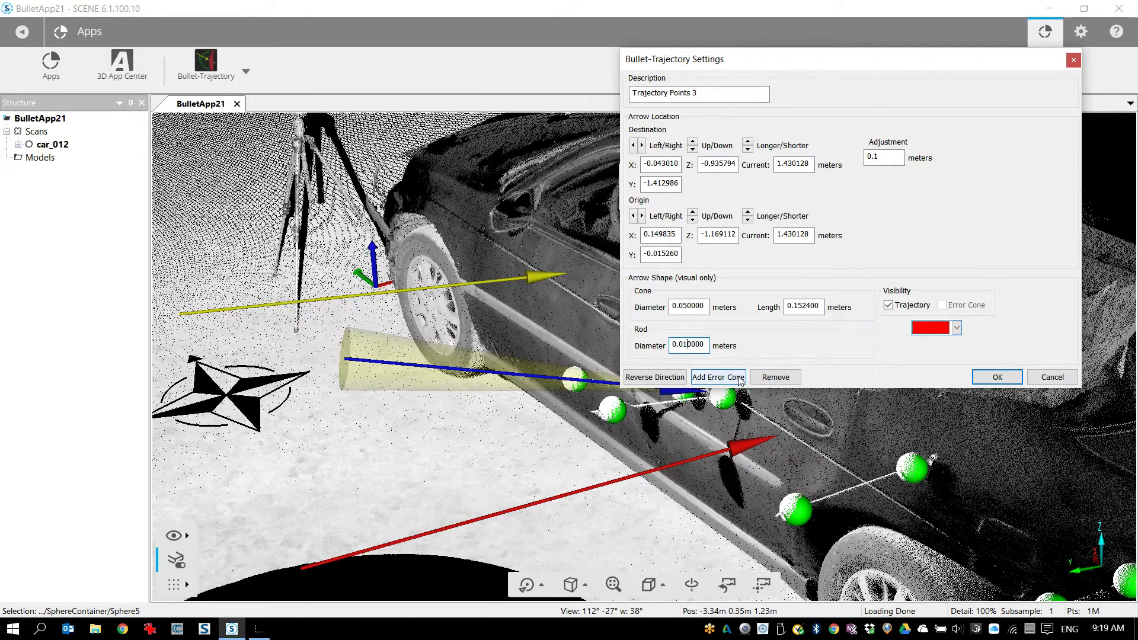
left_click(741, 379)
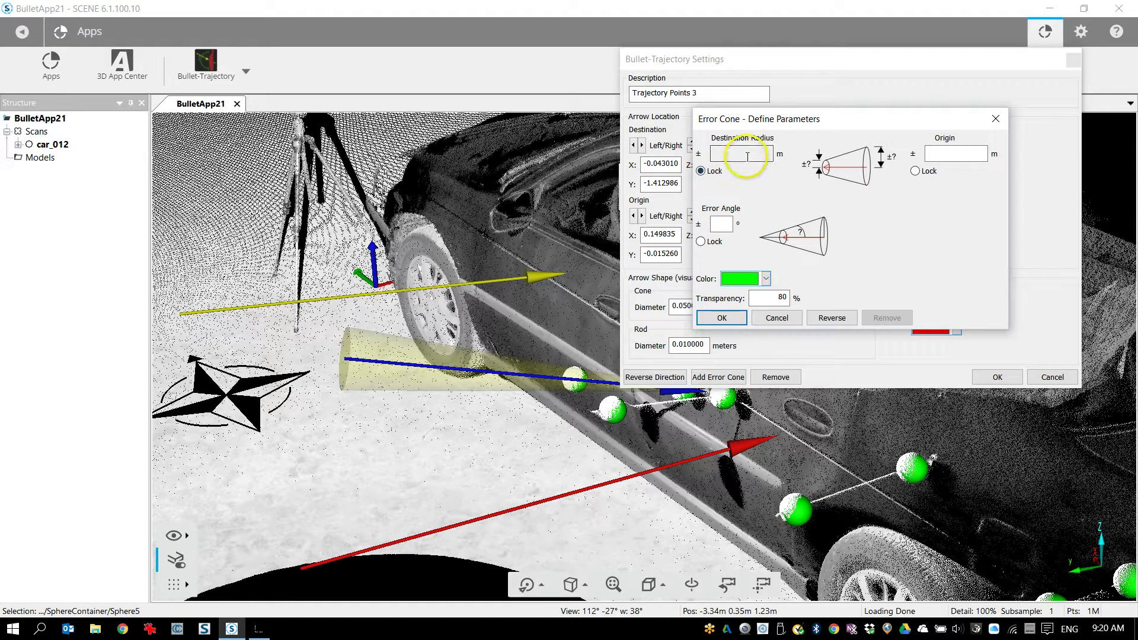
left_click(721, 223)
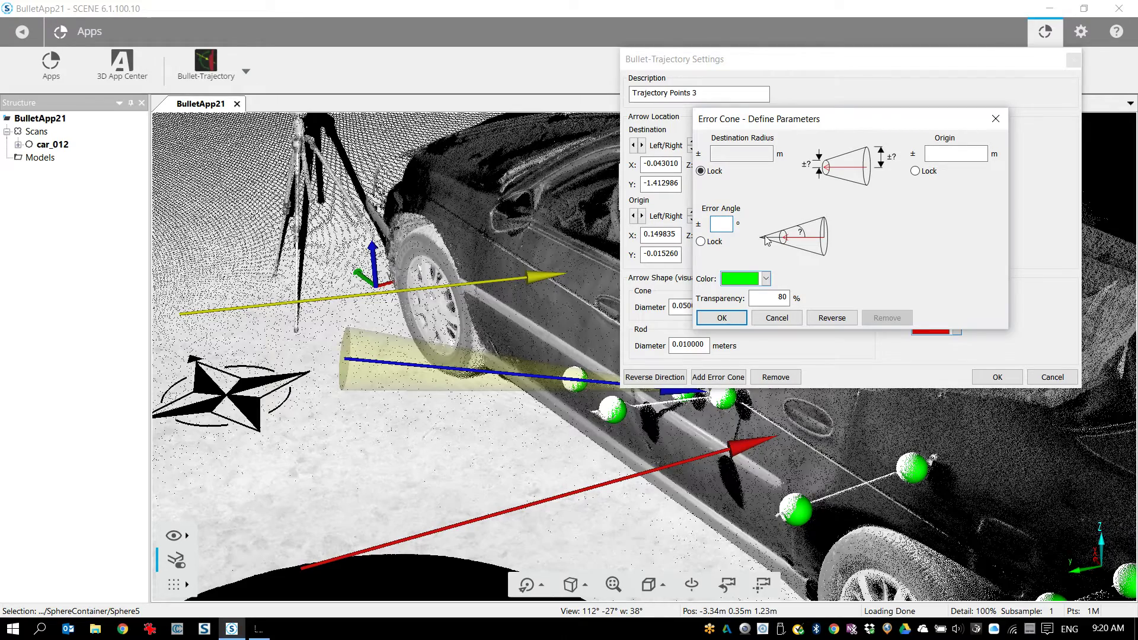
type("5")
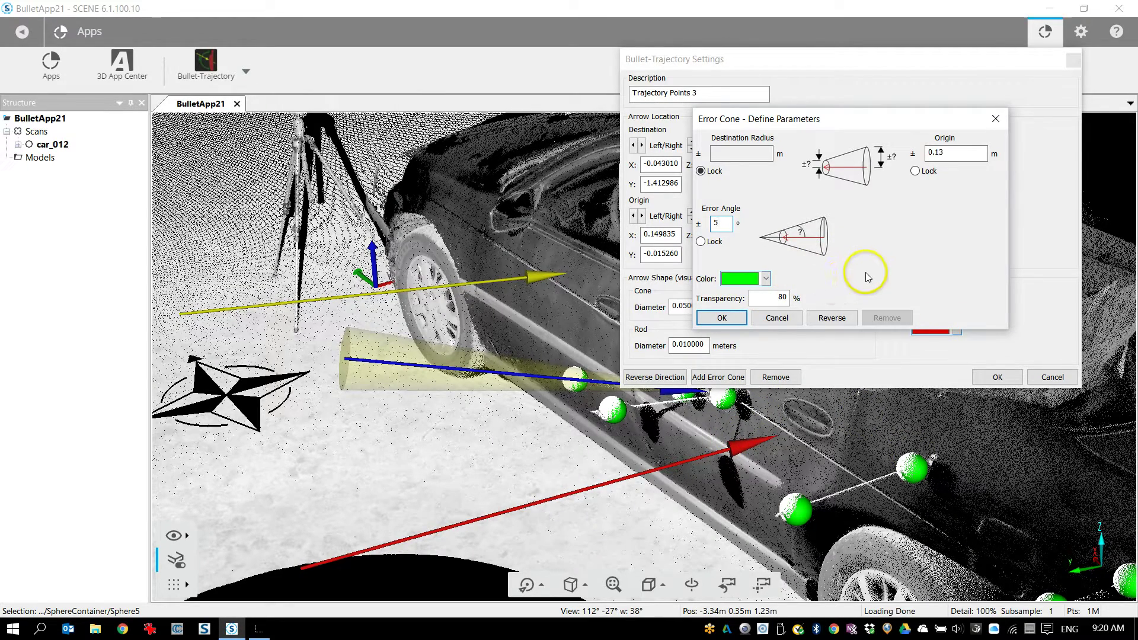
left_click(739, 318)
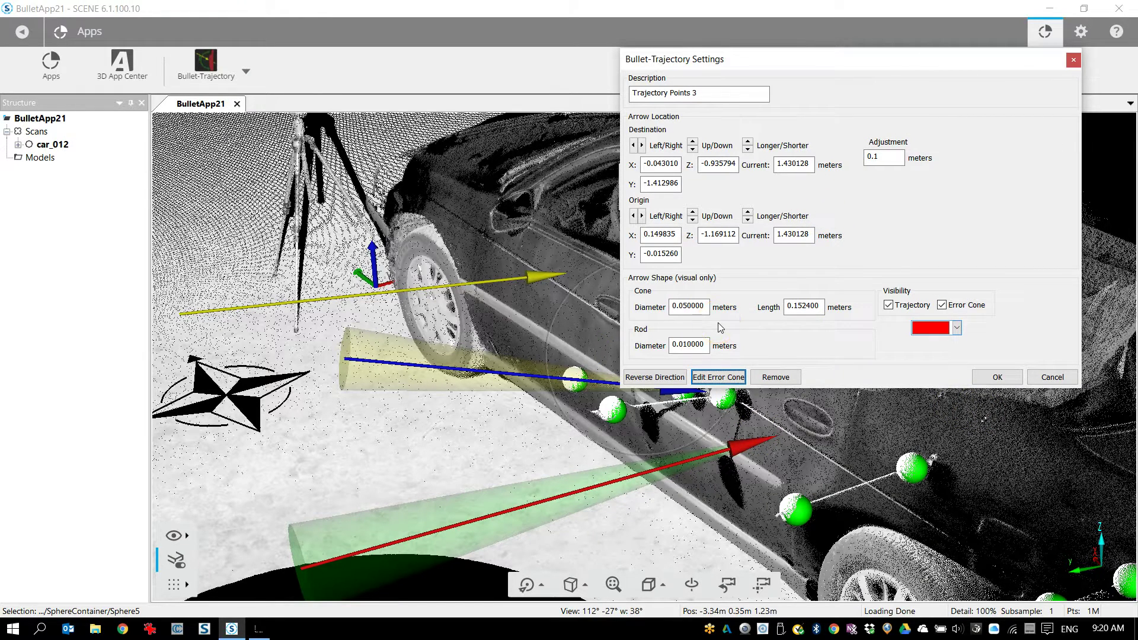
Step: Close the trajectory settings and zoom toward the spheres above the rear wheel
left_click(996, 377)
scroll(737, 452, "up", 3)
left_click_drag(714, 389, 602, 292)
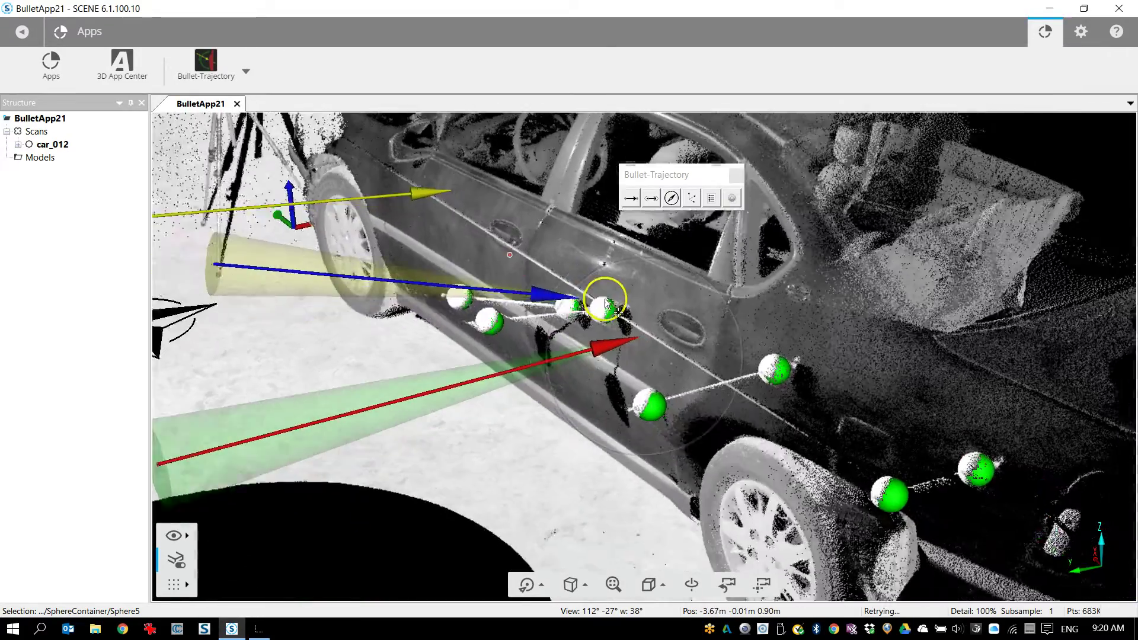
scroll(600, 416, "up", 2)
scroll(601, 418, "down", 2)
left_click_drag(610, 432, 616, 389)
scroll(691, 457, "up", 2)
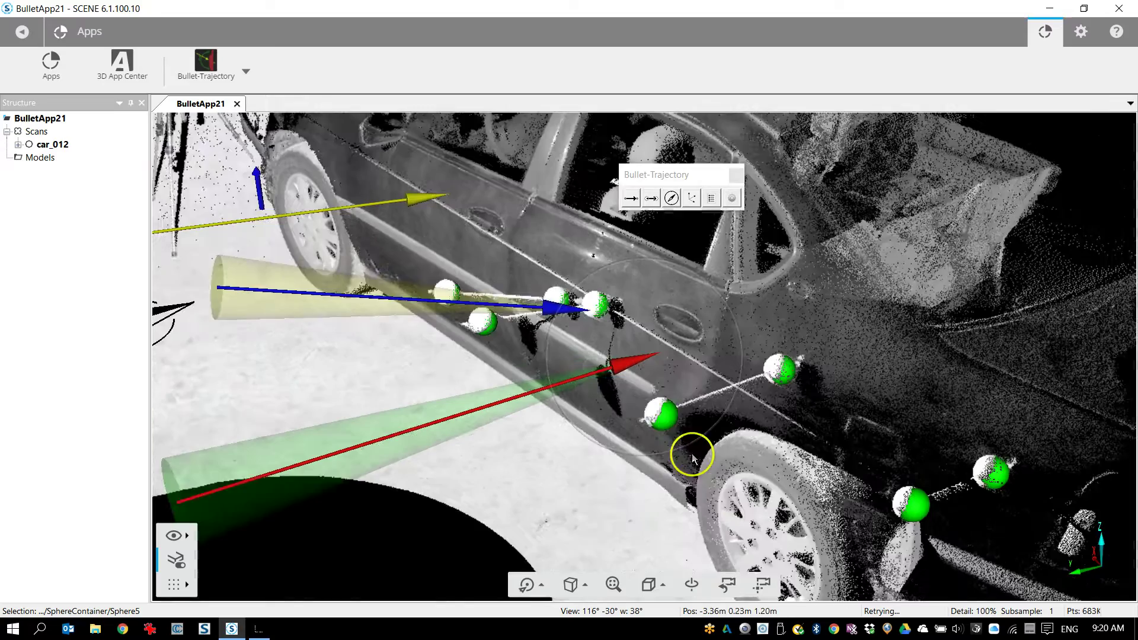
Step: Create a trajectory between the upper and lower-left spheres, accepting 'bullet description 4'
left_click(652, 201)
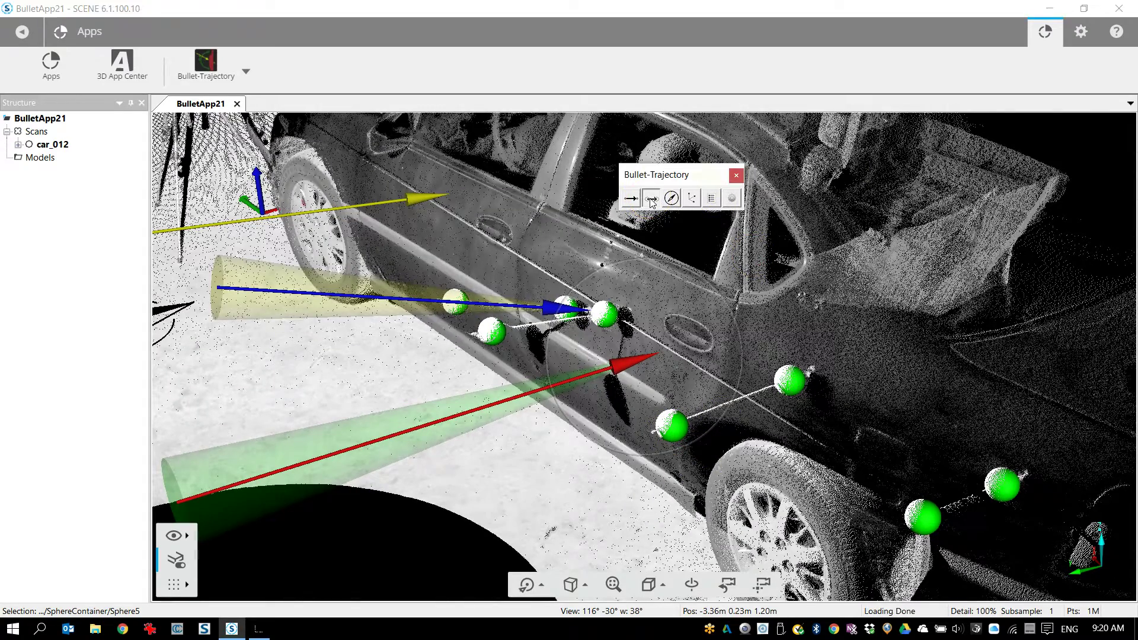
left_click(791, 382)
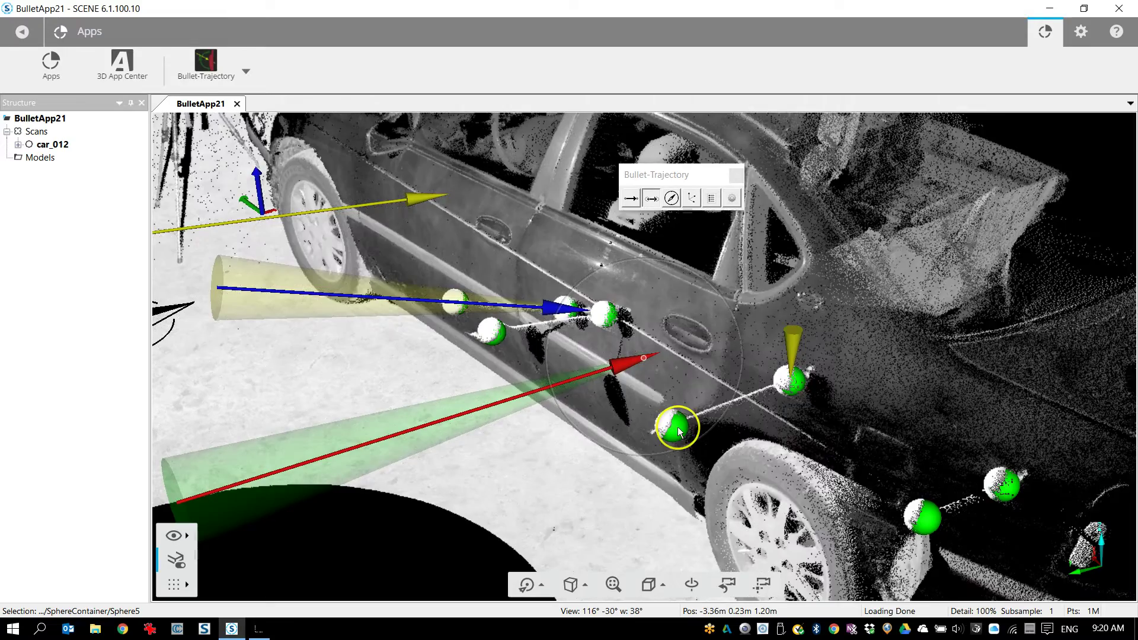
left_click(675, 427)
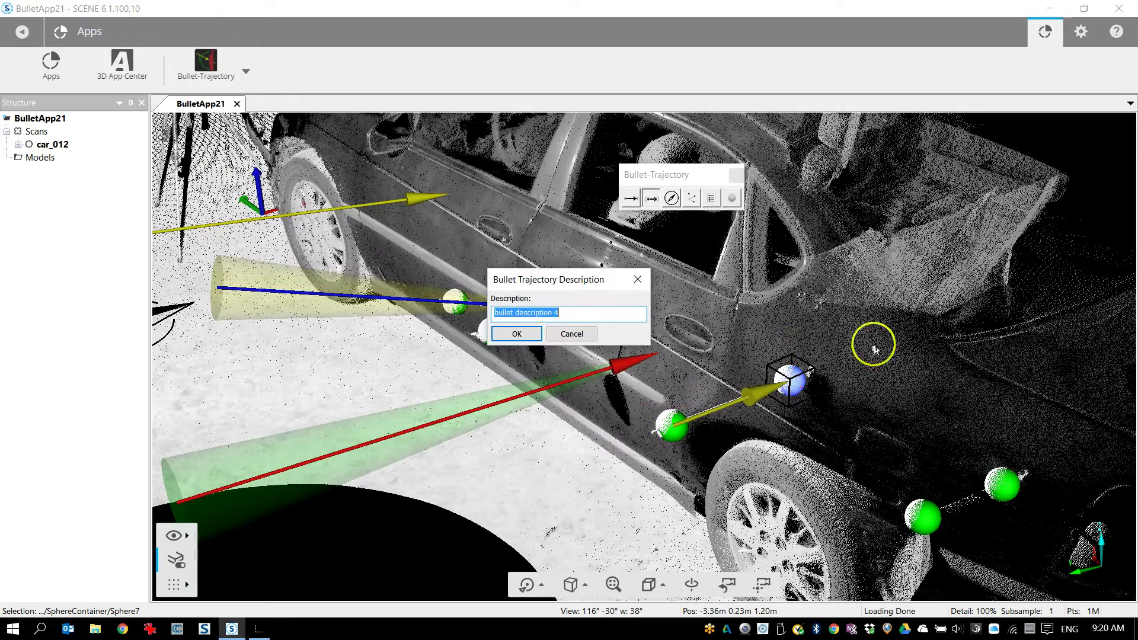
left_click(517, 334)
Step: Lengthen the origin end of the bullet description 4 trajectory by three steps
left_click(915, 66)
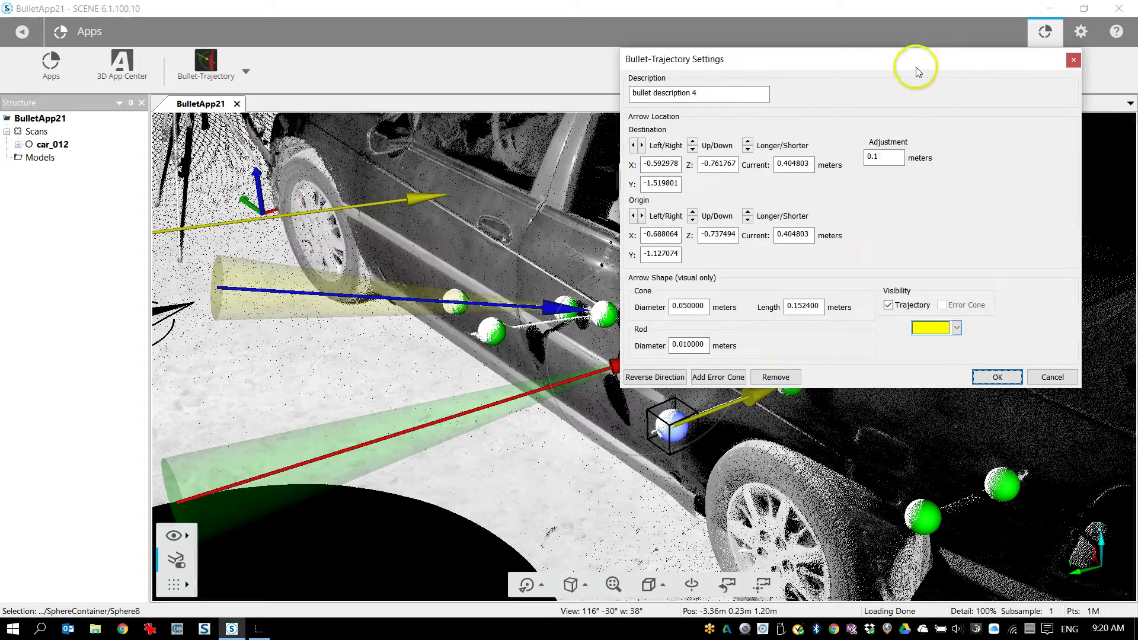
left_click_drag(909, 65, 368, 48)
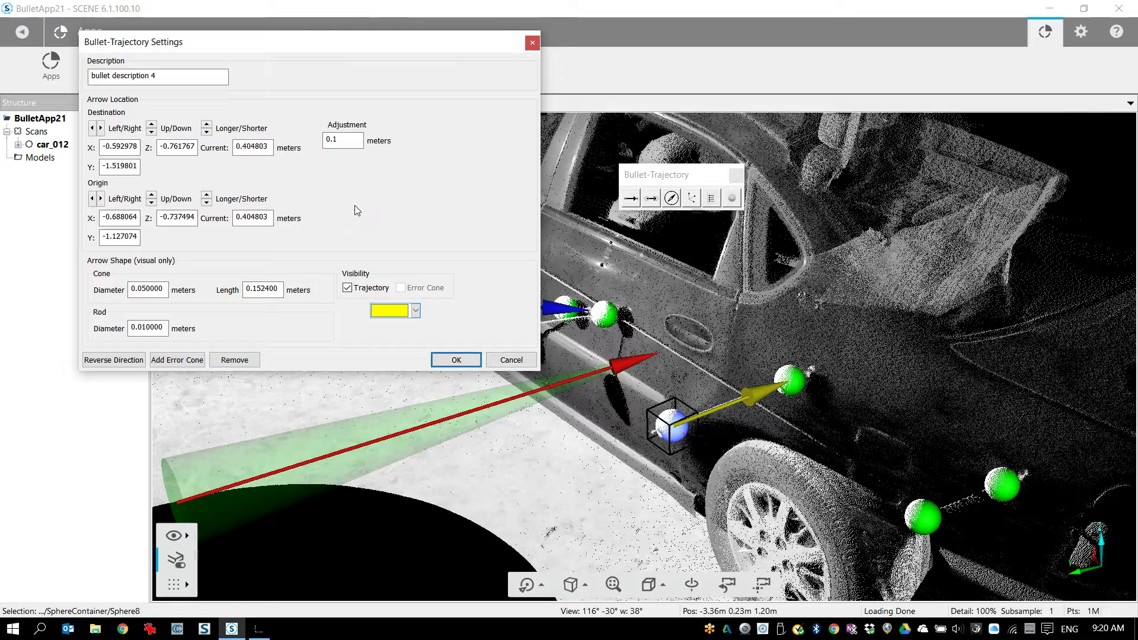
left_click(207, 196)
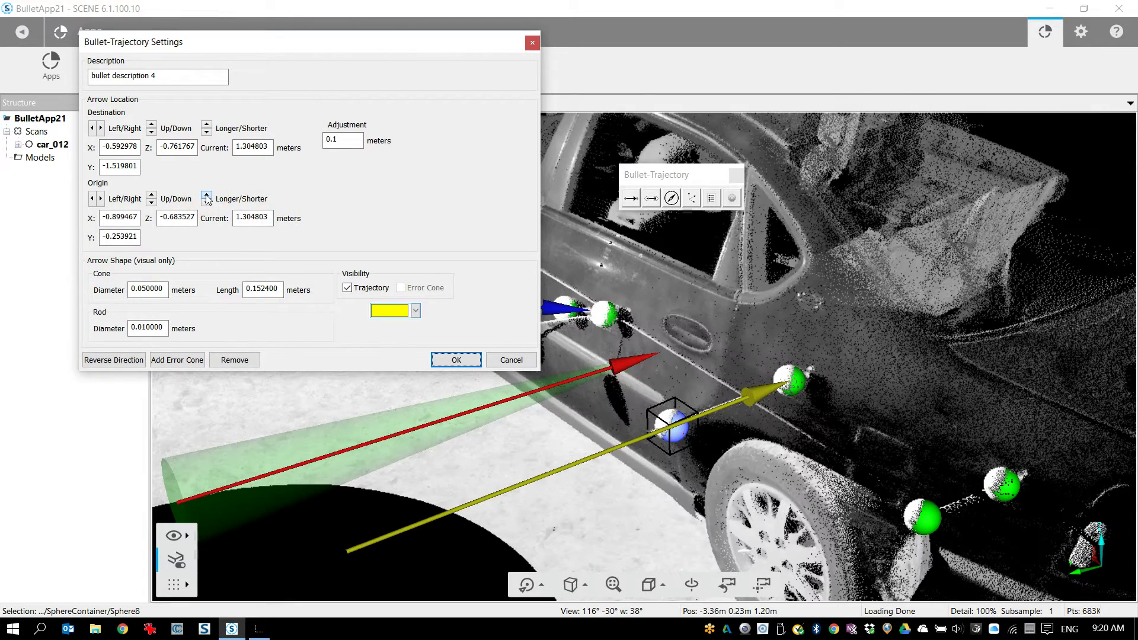
left_click(207, 196)
left_click(206, 196)
left_click(207, 196)
left_click(207, 196)
left_click(206, 197)
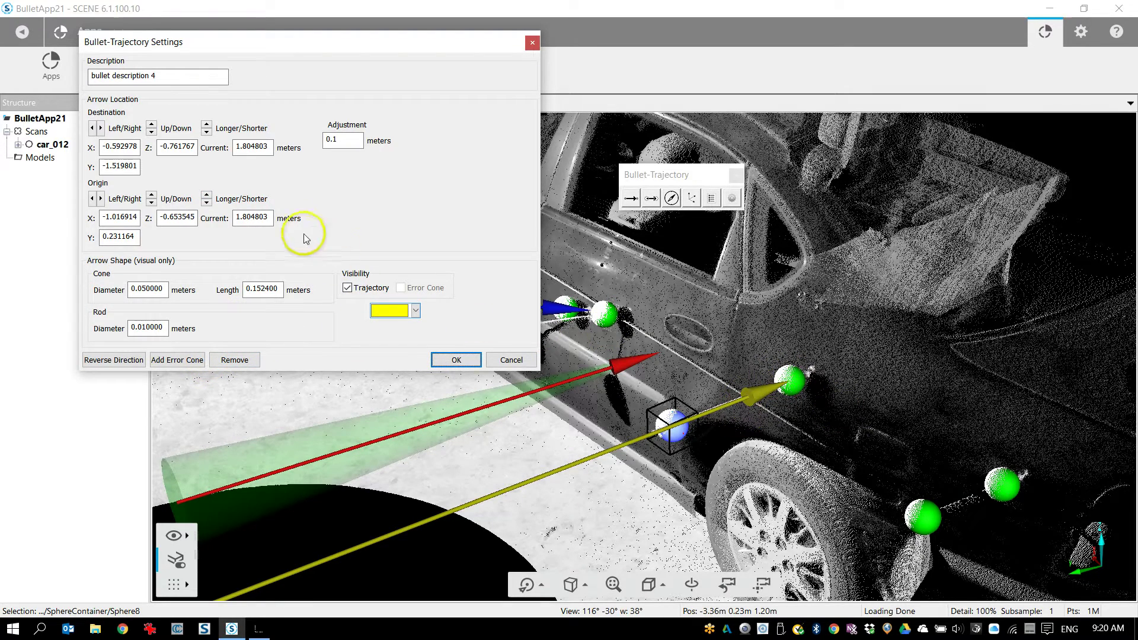
Step: Bring the destination end to 1.904803 m and apply the trajectory settings
left_click(207, 125)
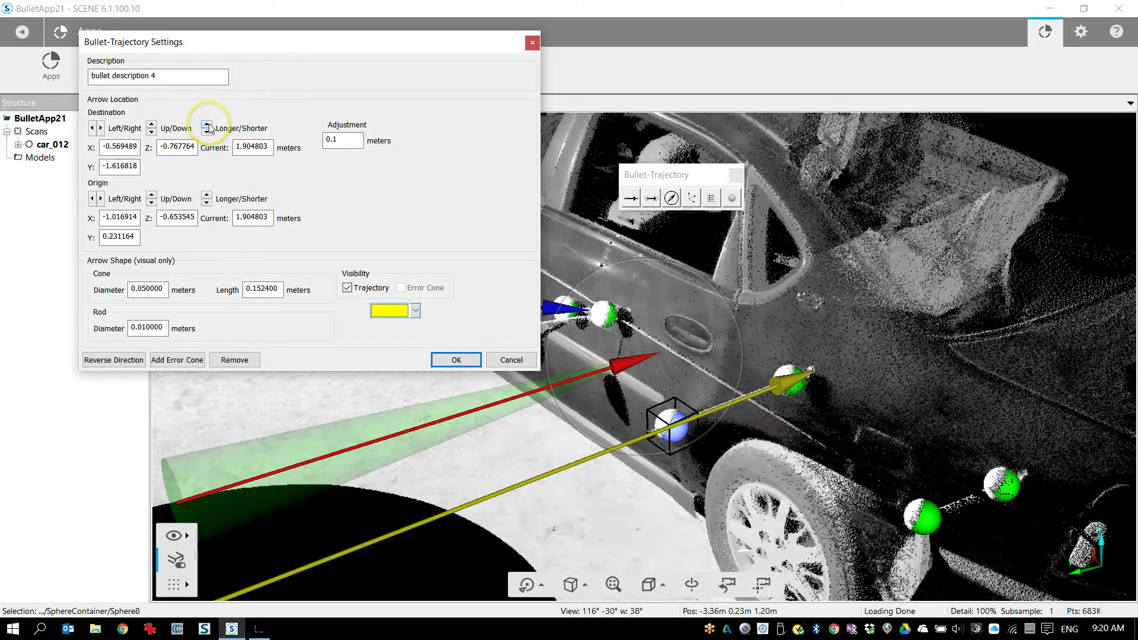
left_click(206, 125)
left_click(207, 125)
left_click(207, 125)
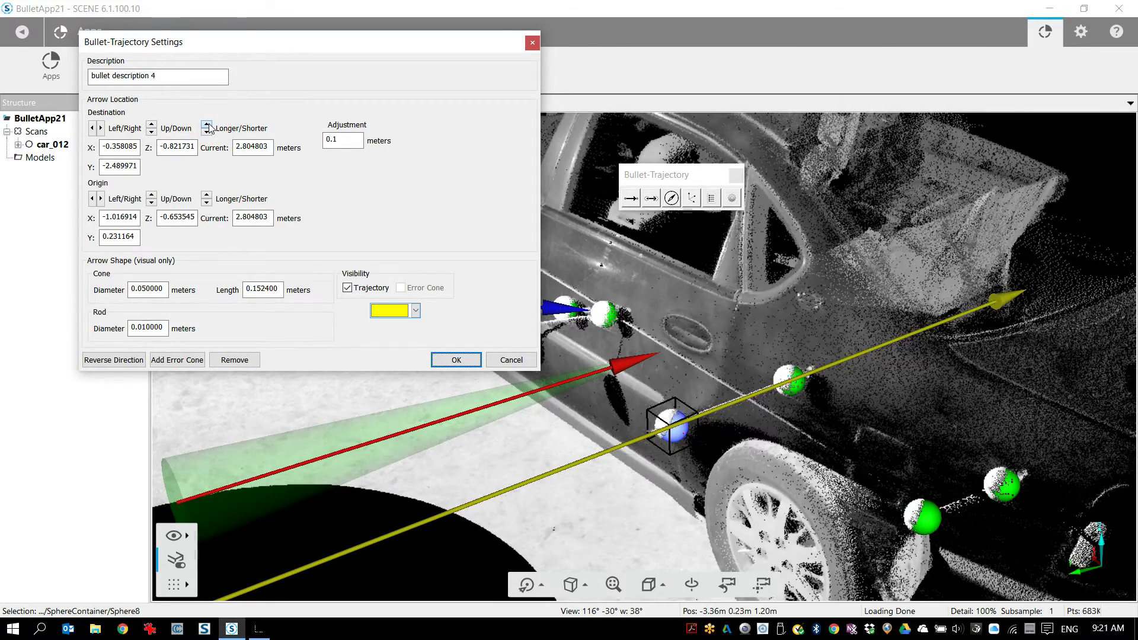
left_click(207, 126)
left_click(206, 132)
left_click(206, 132)
left_click(206, 132)
left_click(207, 132)
left_click(206, 132)
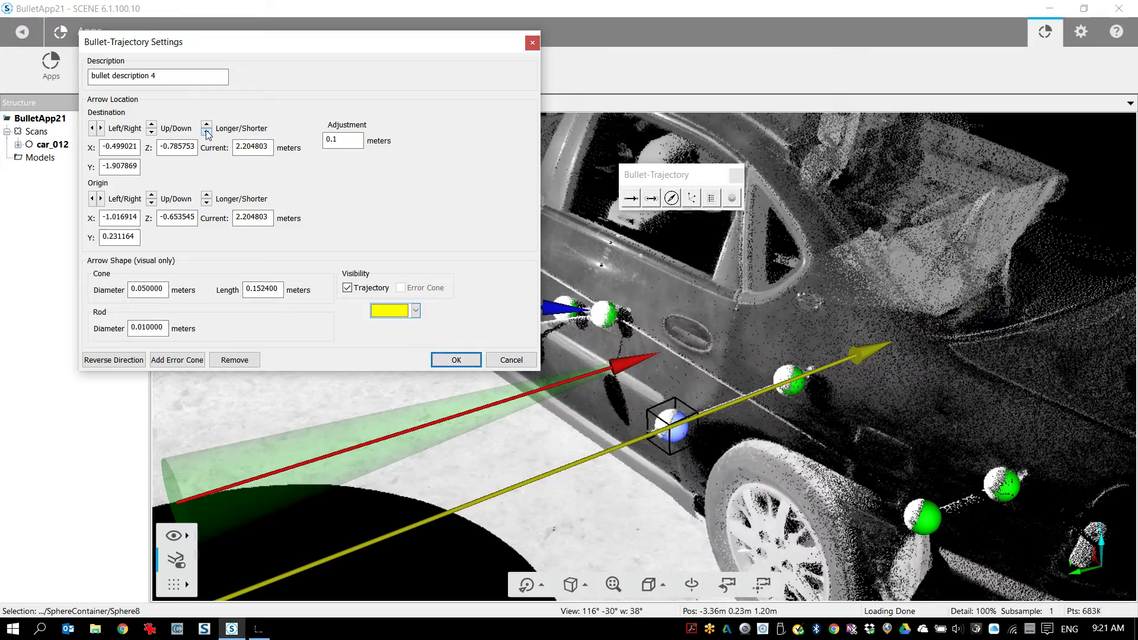
left_click(207, 132)
left_click(206, 133)
left_click(207, 132)
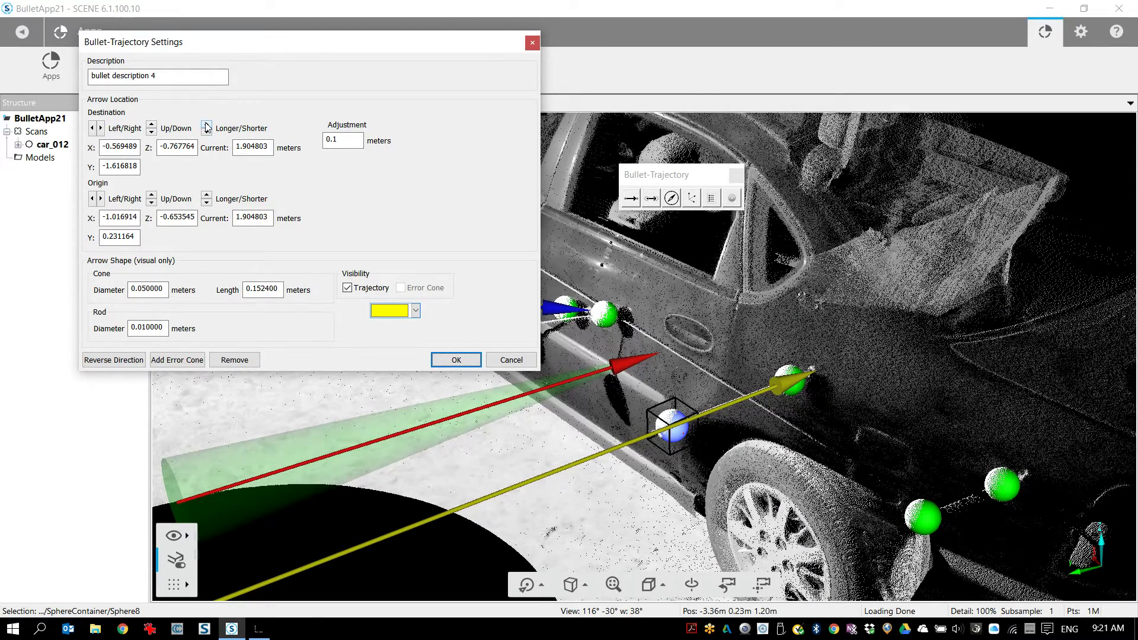
left_click(128, 362)
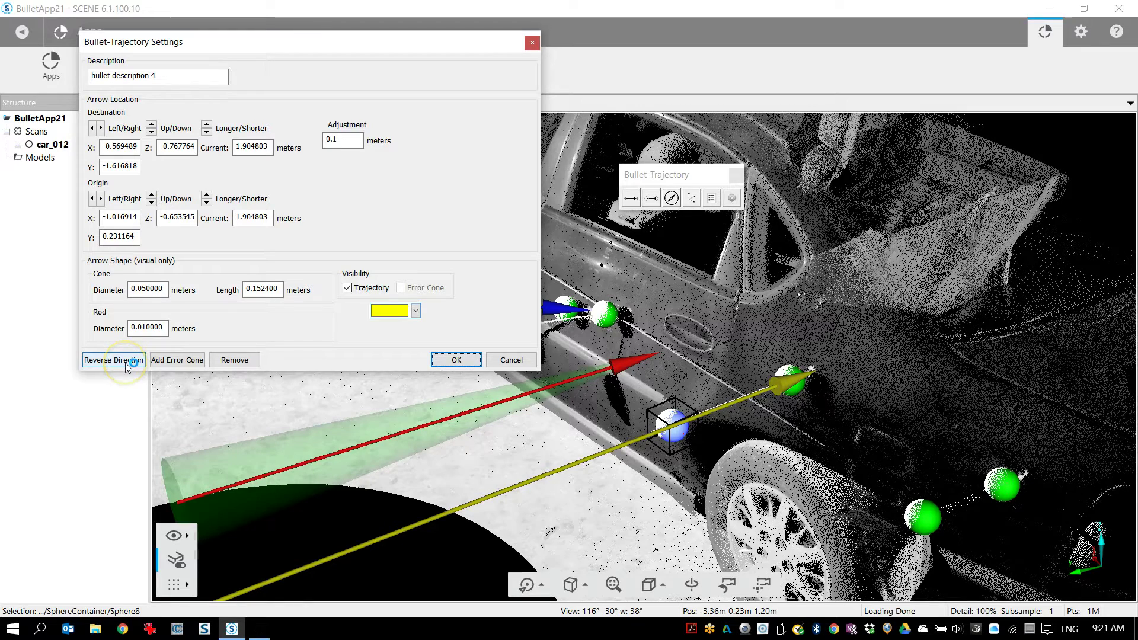
left_click(245, 362)
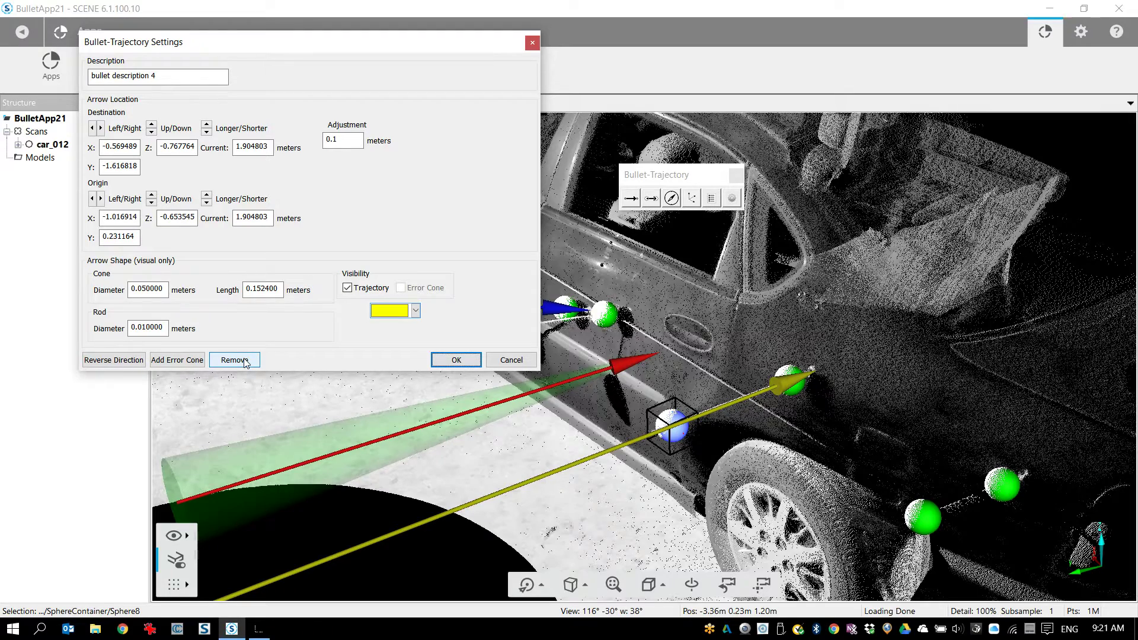
left_click(455, 361)
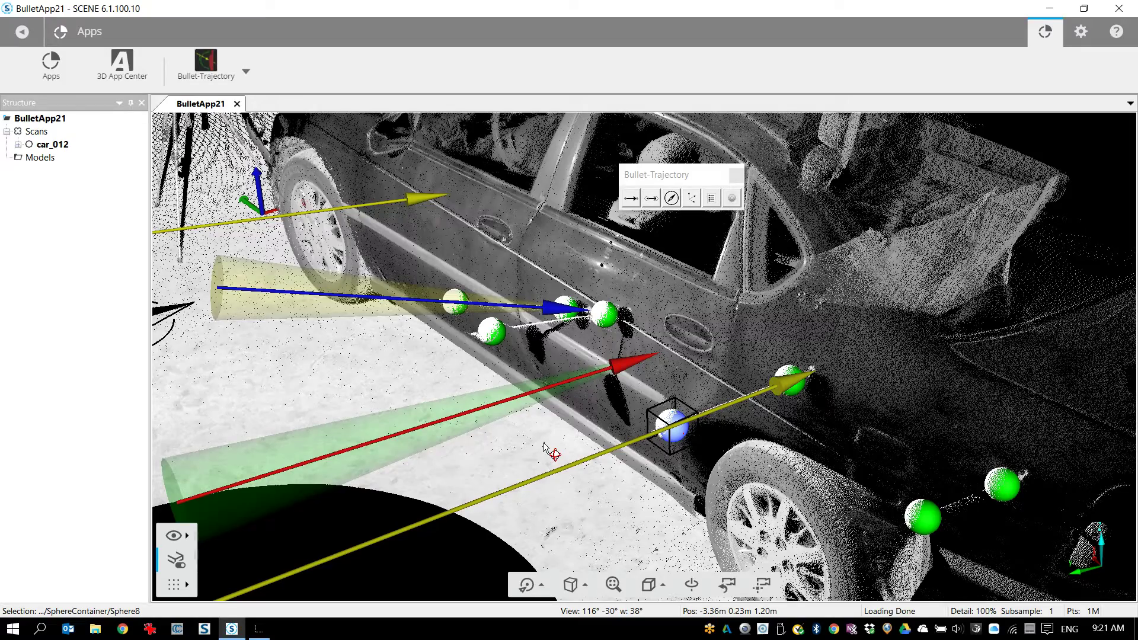
Step: Orbit down to the floor compass and open its Compass Parameters via Define Heading
left_click_drag(544, 448, 278, 465)
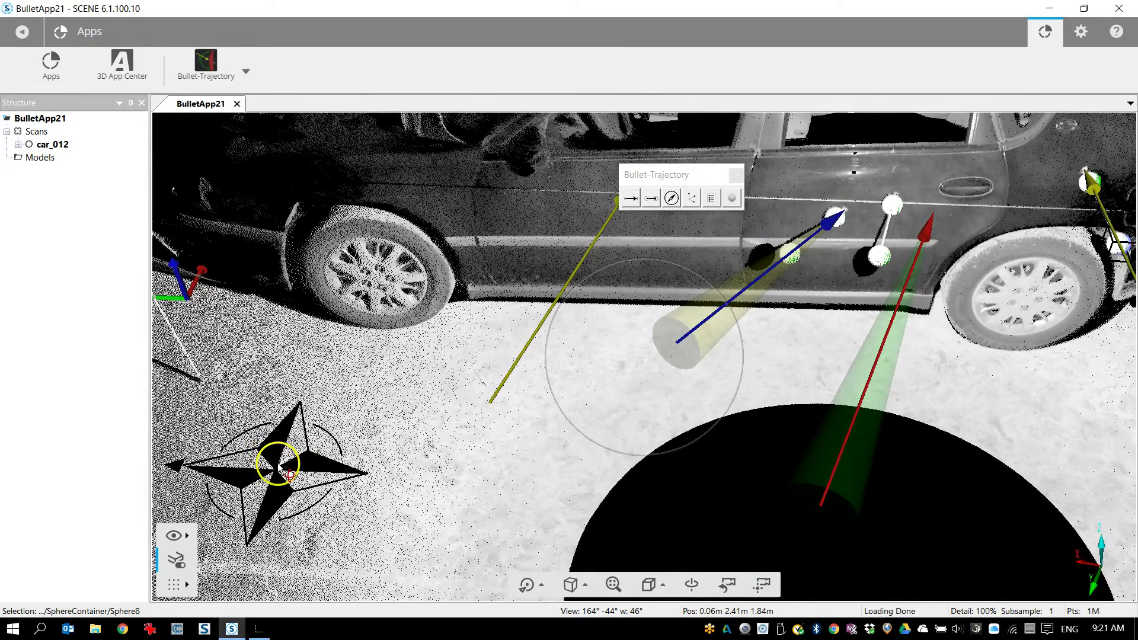
left_click(671, 197)
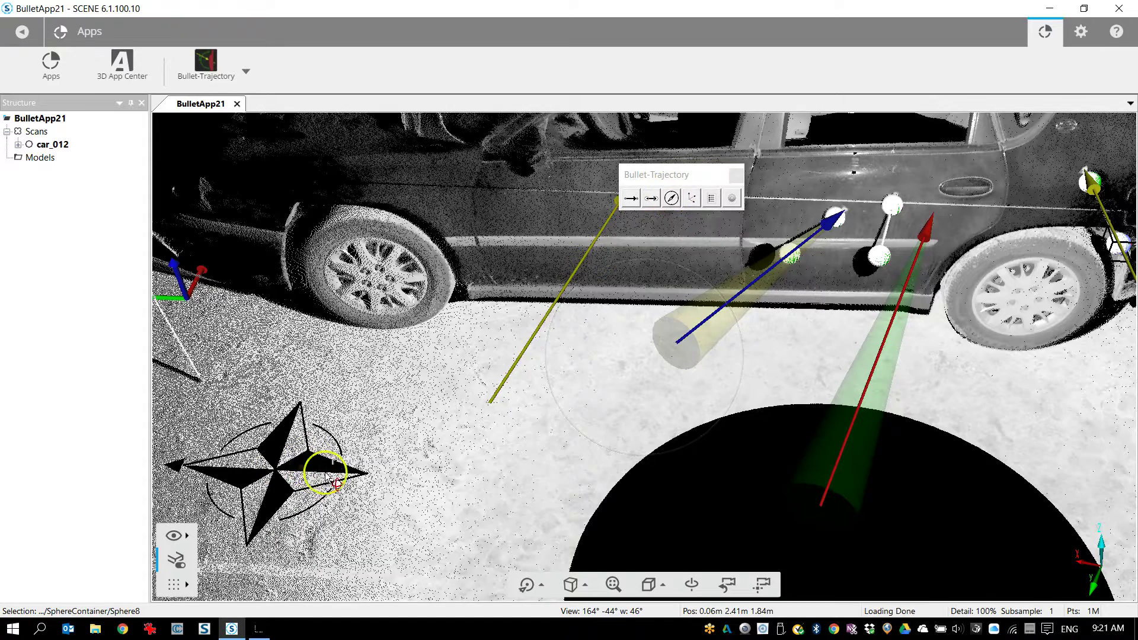
left_click(276, 472)
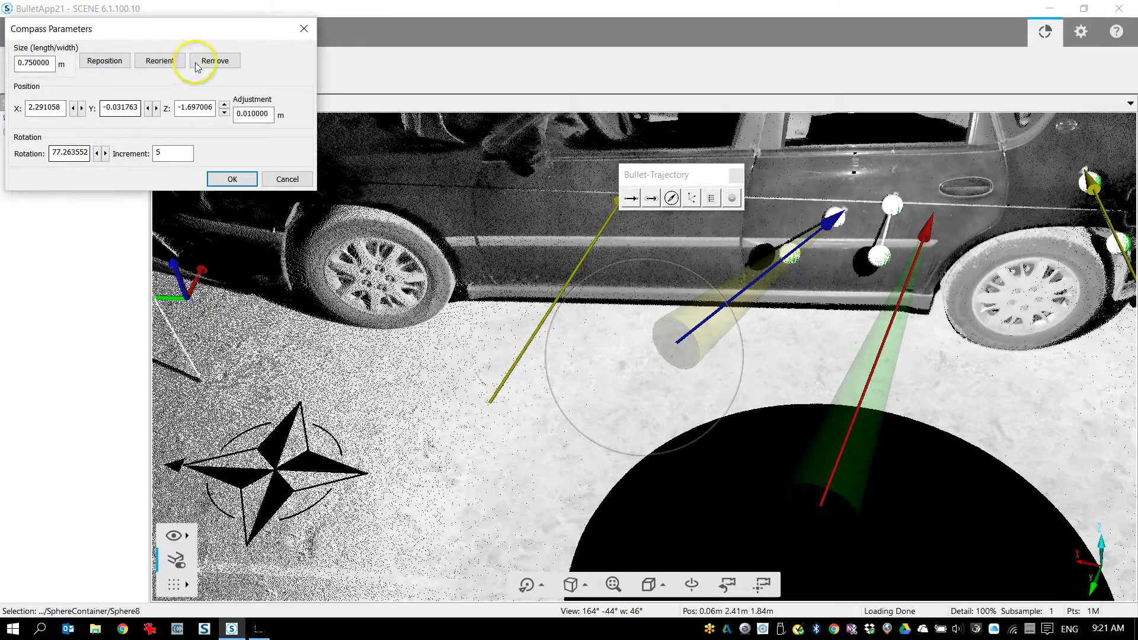
Step: Remove the old compass and place a new one on the floor beside the car, arrow pointing right
left_click(214, 60)
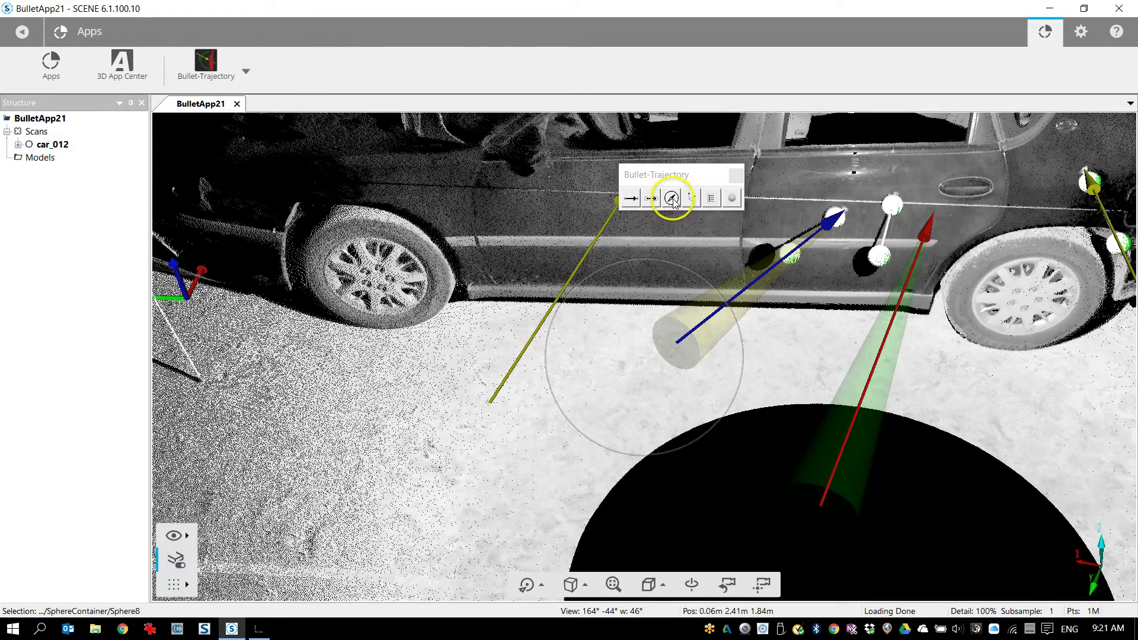
left_click(671, 198)
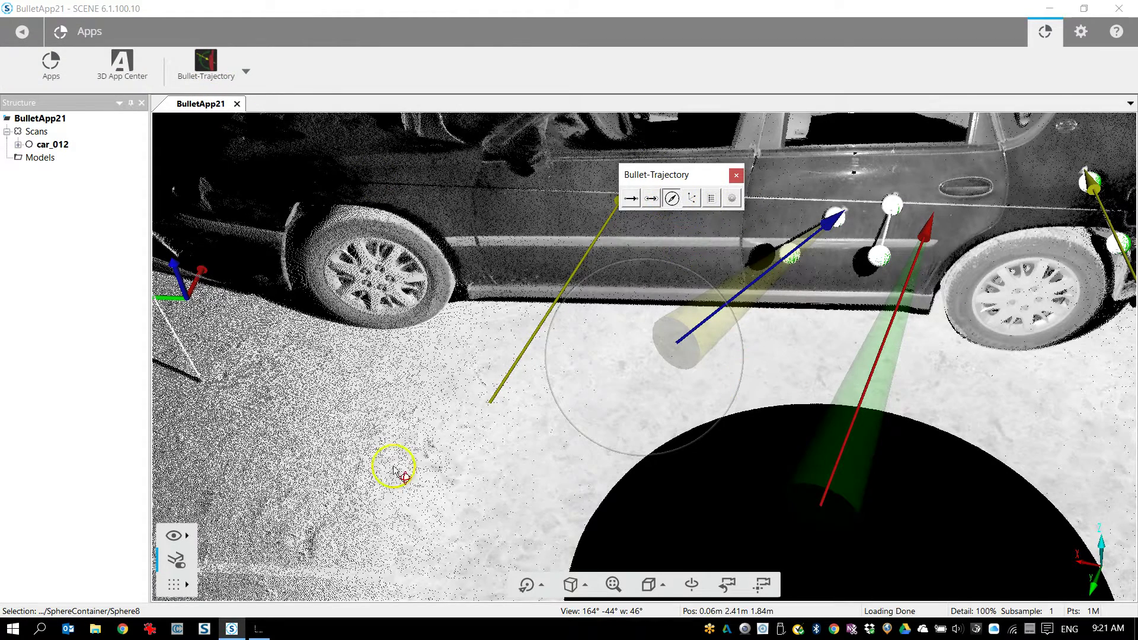
left_click(465, 394)
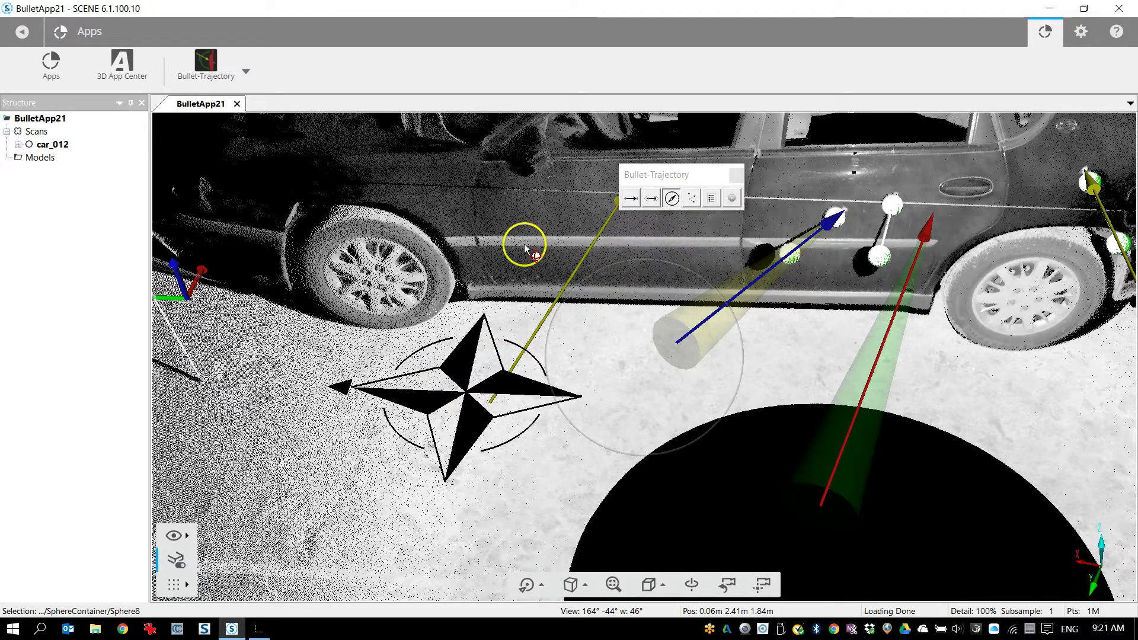
left_click(658, 240)
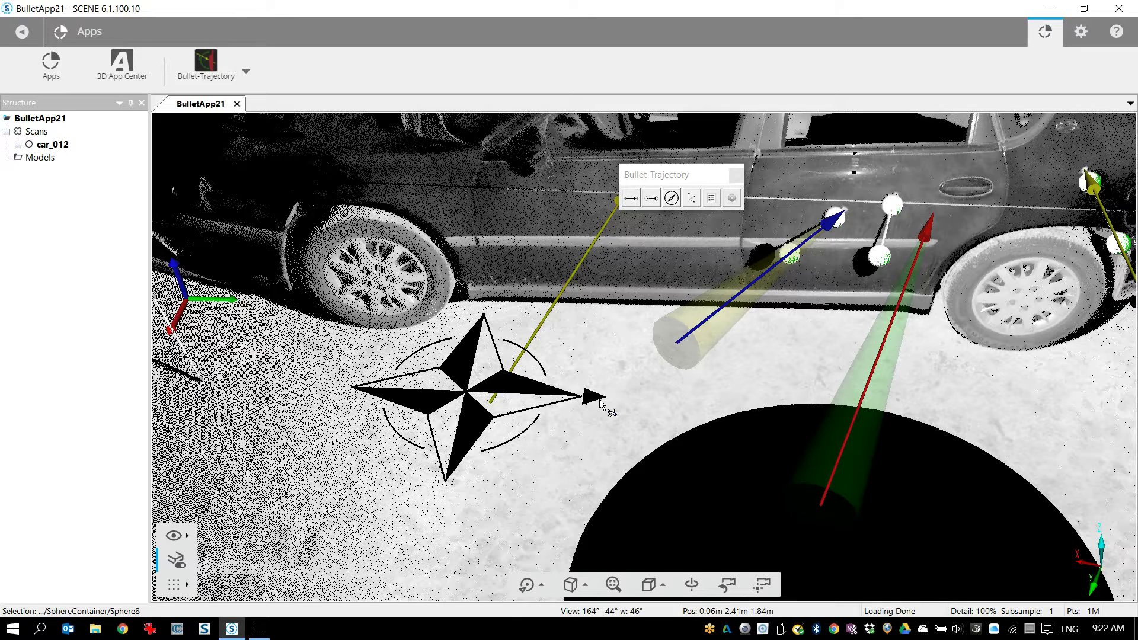
Step: Open the new compass's parameters and raise its height to Z -1.664239
left_click(468, 392)
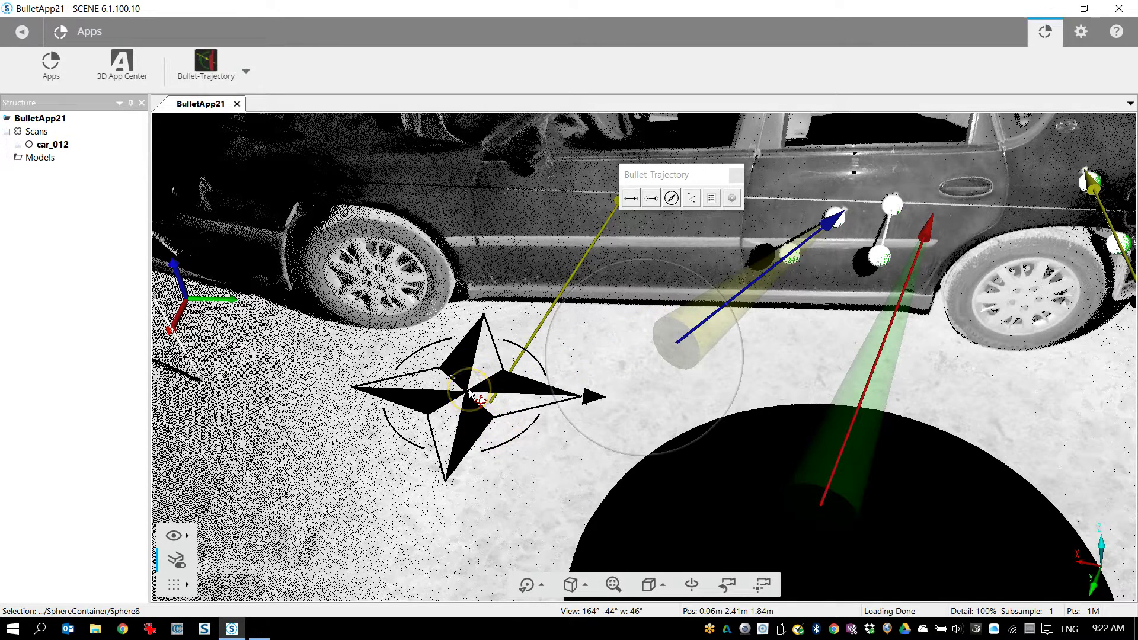
left_click(469, 392)
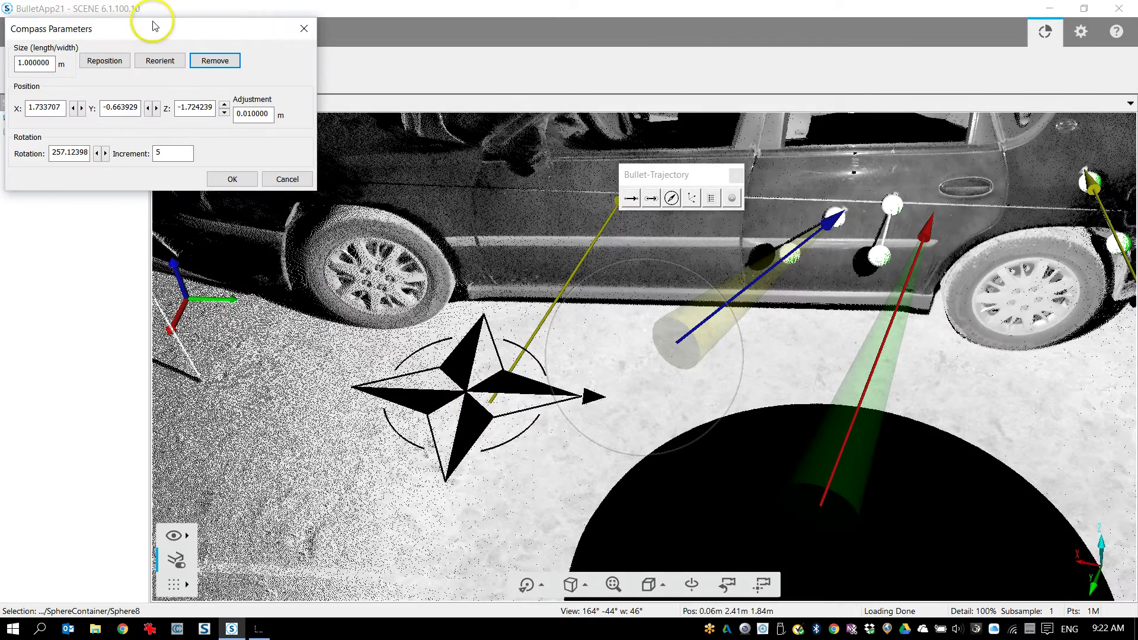
left_click_drag(156, 22, 333, 124)
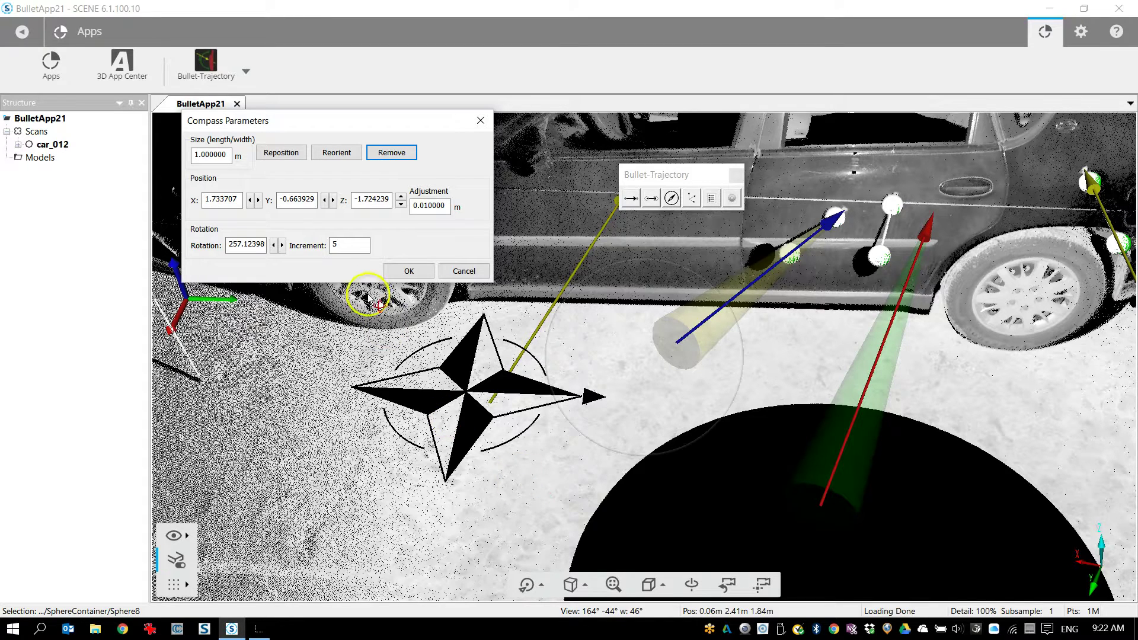
left_click(401, 196)
left_click(401, 197)
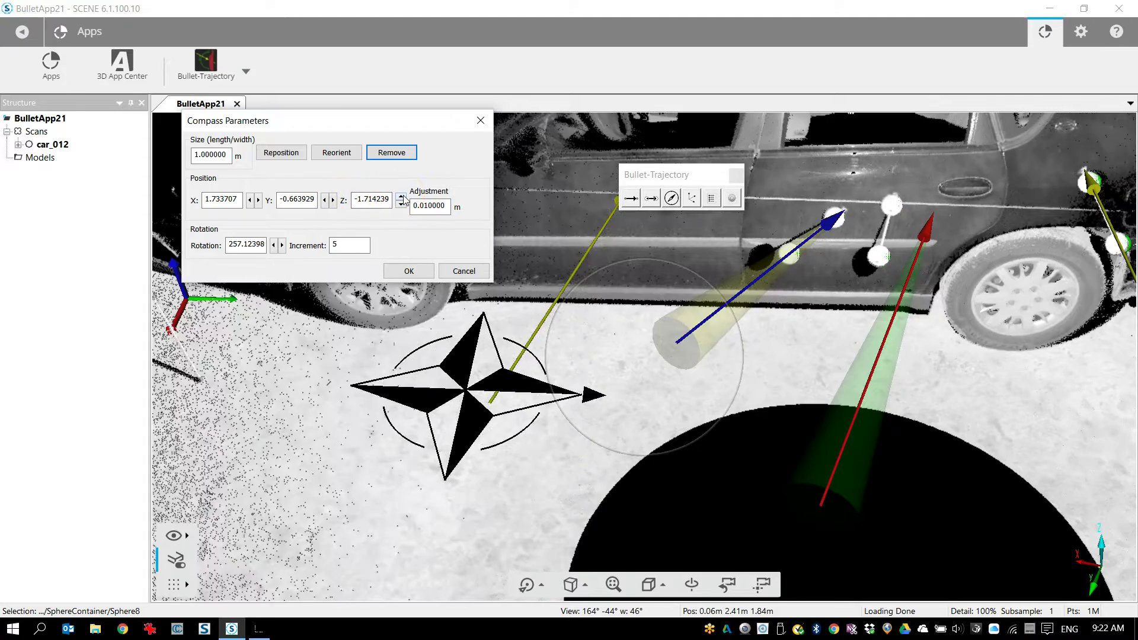
left_click(401, 196)
left_click(402, 196)
left_click(401, 197)
left_click(401, 196)
Step: Adjust the compass rotation in 5-degree steps up to 342.12398
left_click_drag(547, 471, 515, 416)
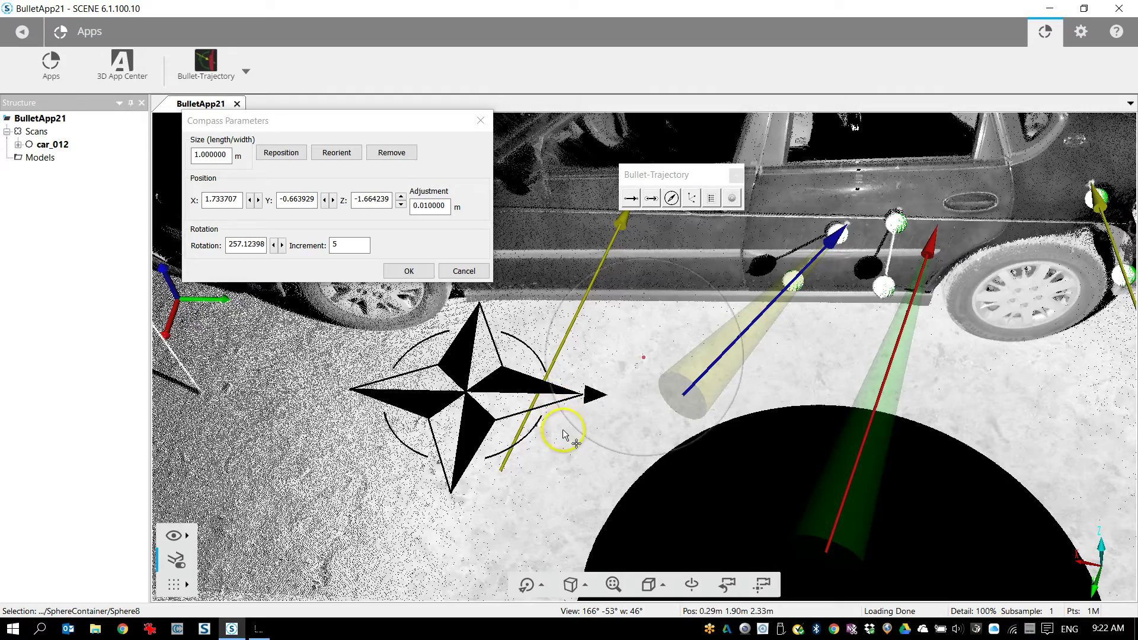
right_click_drag(564, 434, 621, 444)
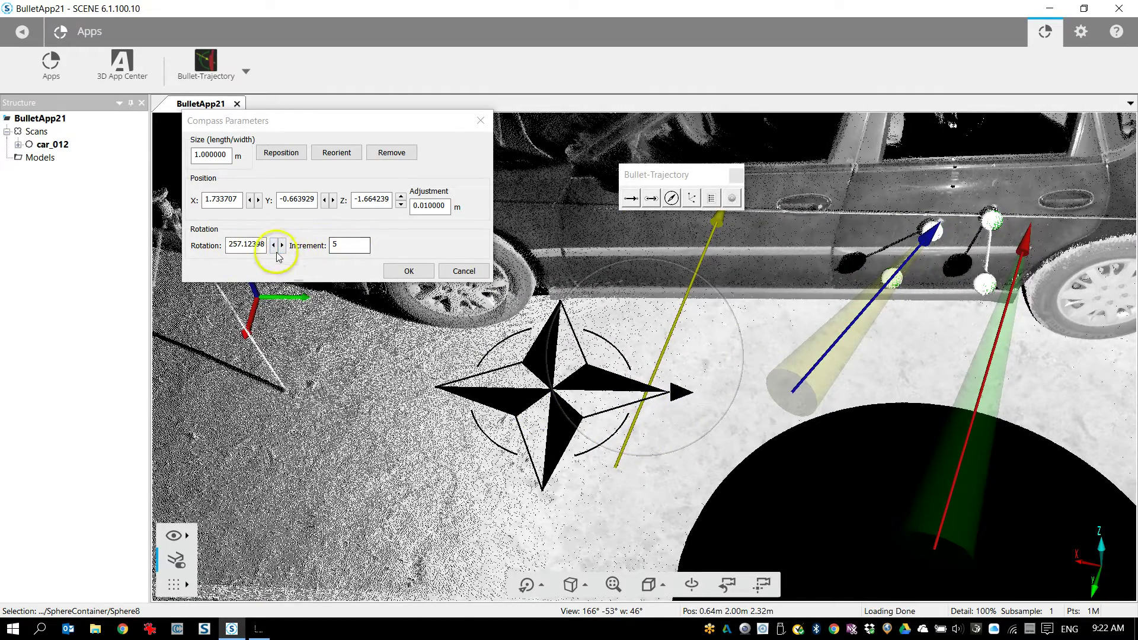
left_click(282, 244)
left_click(282, 245)
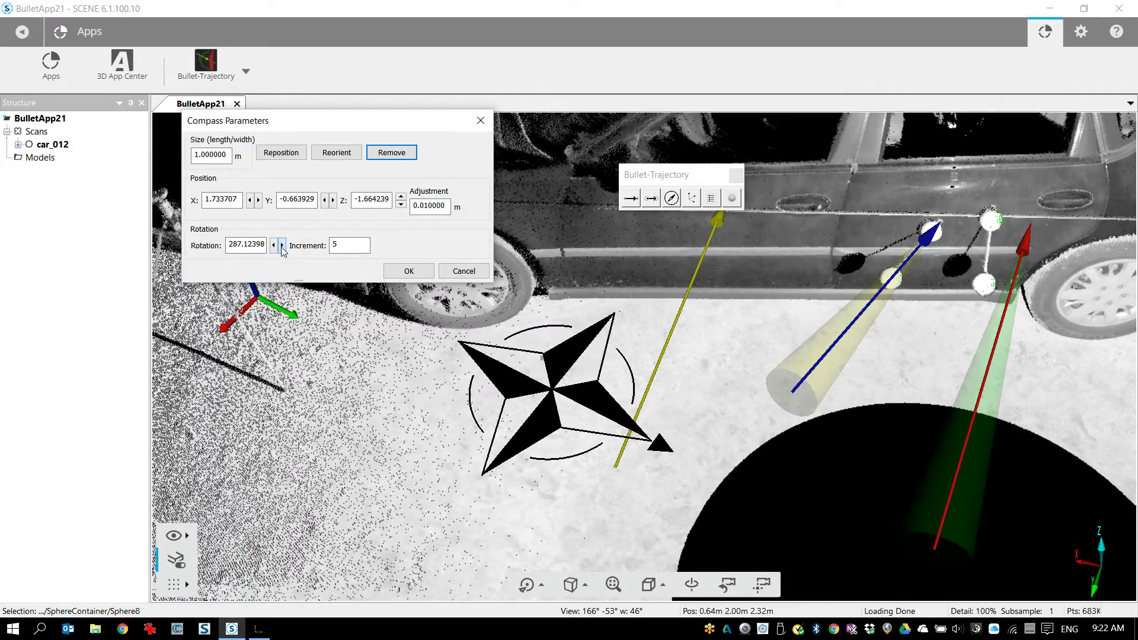
left_click(282, 244)
left_click(274, 245)
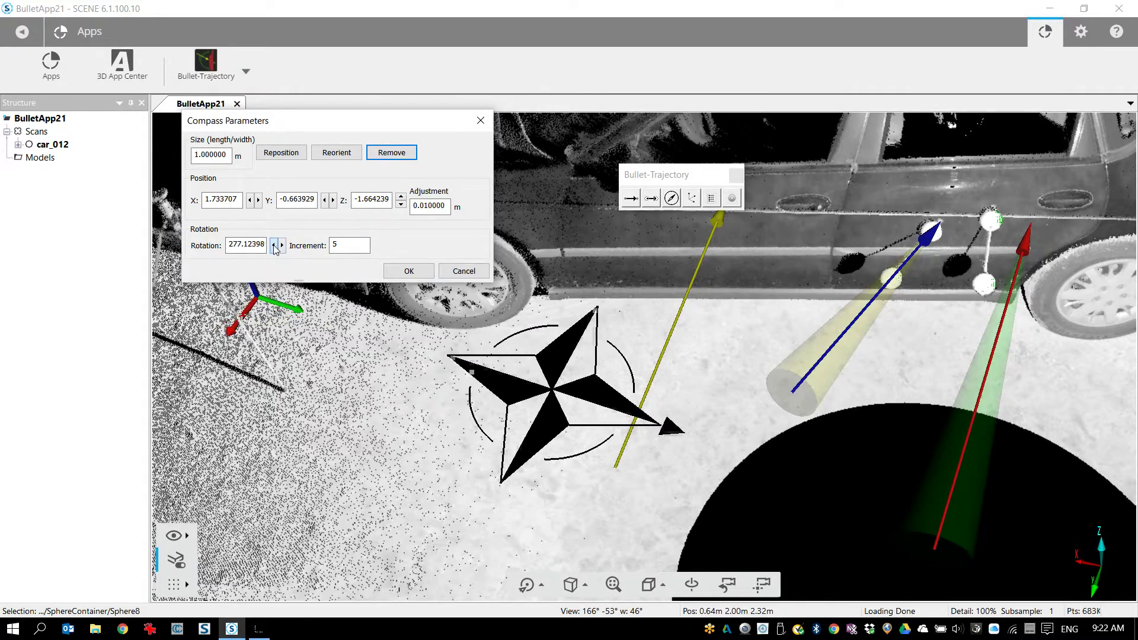
left_click(274, 245)
left_click(274, 244)
left_click(274, 244)
left_click(274, 245)
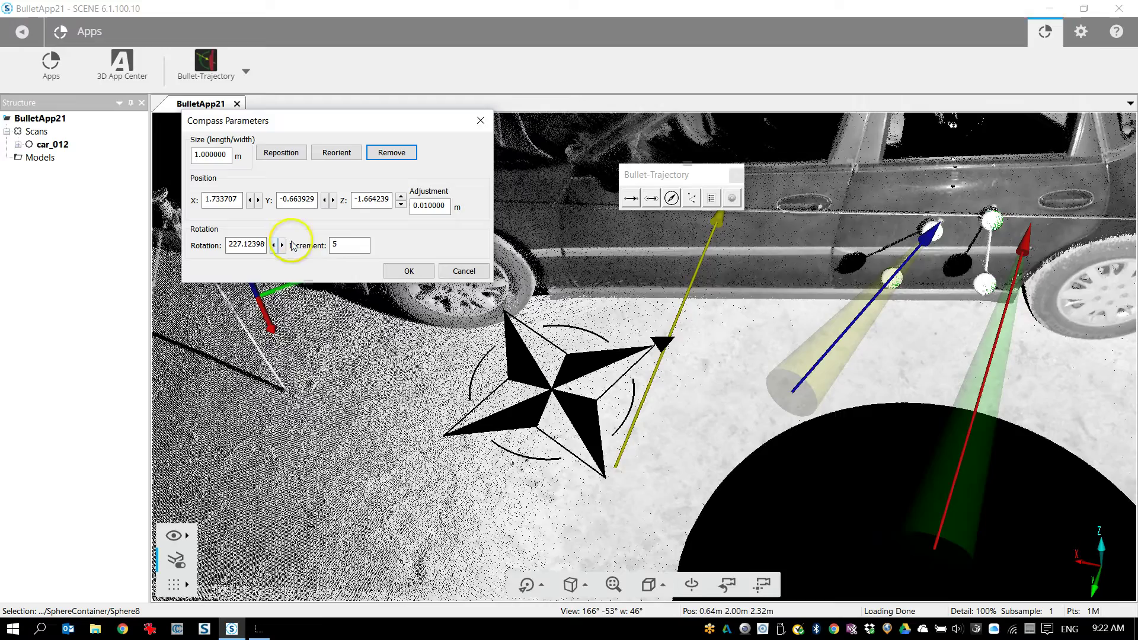
left_click(283, 245)
left_click(283, 245)
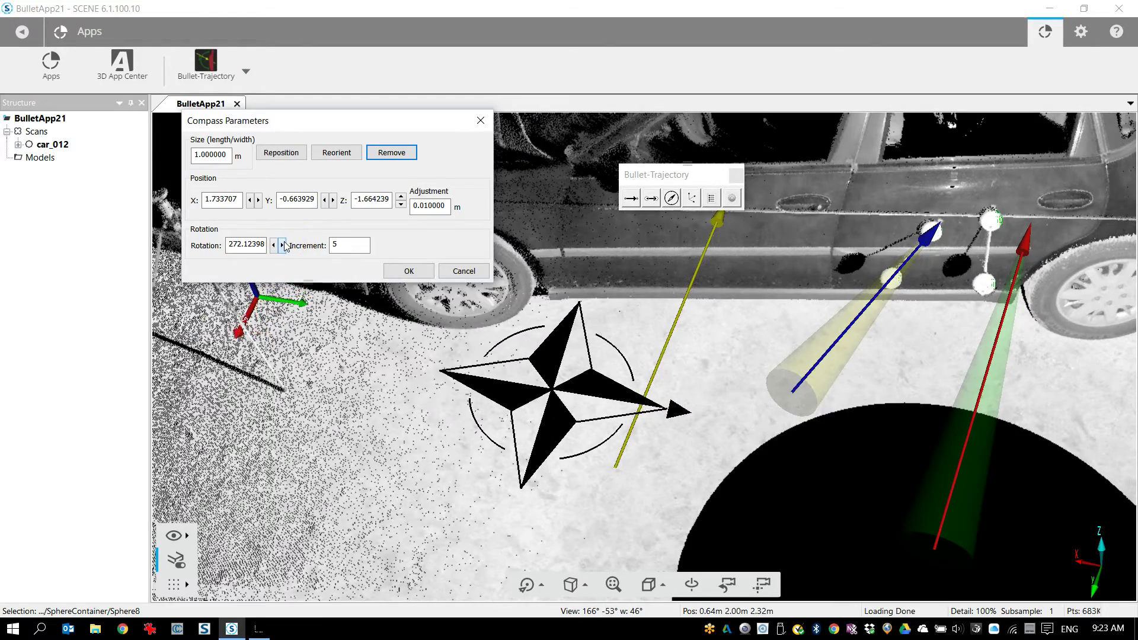
left_click(282, 245)
left_click(283, 245)
left_click(283, 244)
left_click(283, 244)
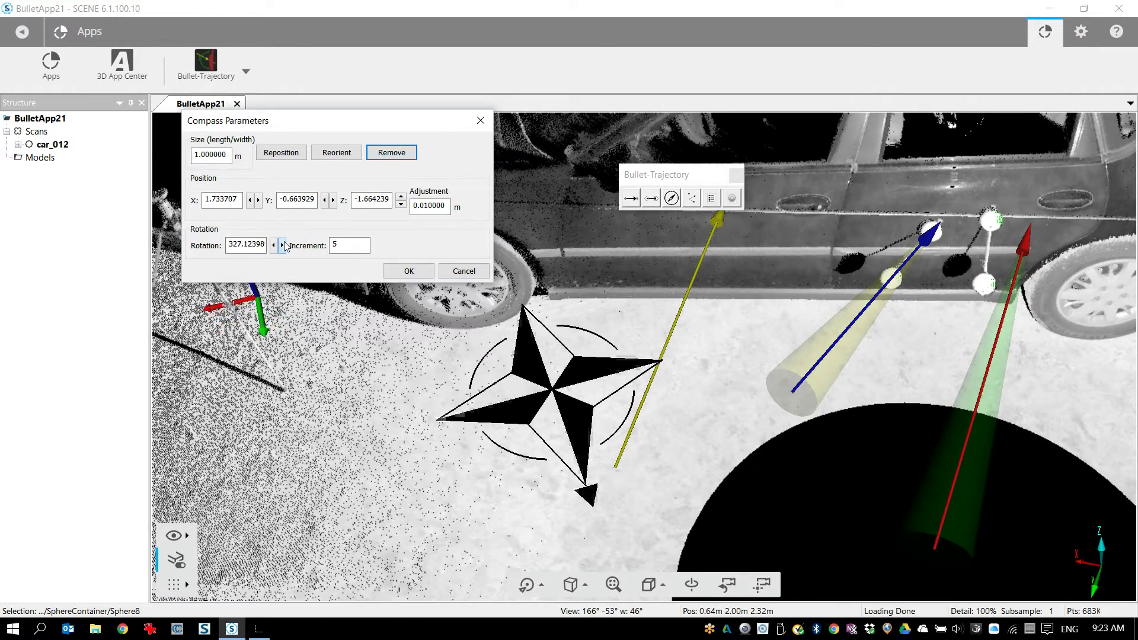
left_click(282, 245)
left_click(283, 245)
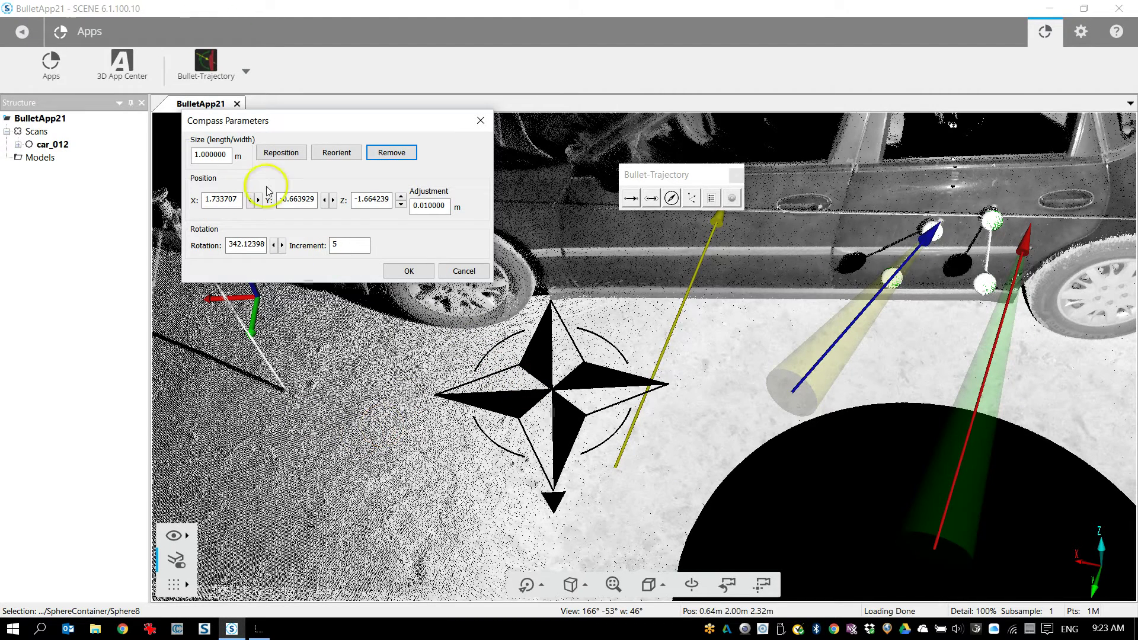
Step: Set the compass size to 0.5 and confirm the parameters with OK
left_click(215, 154)
double_click(215, 154)
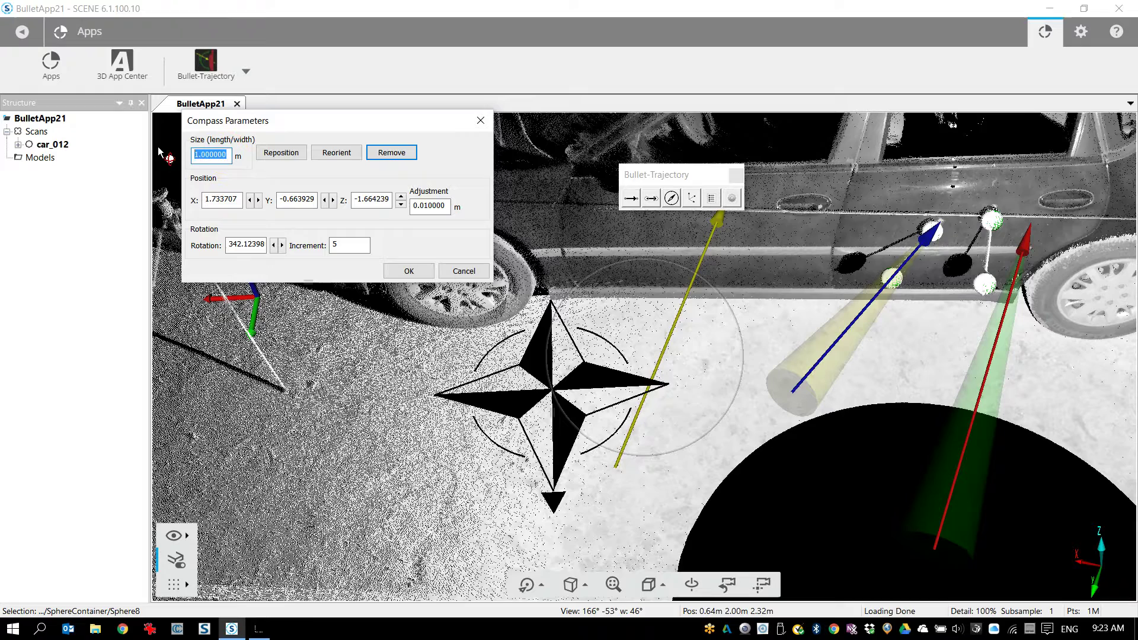
type(".5")
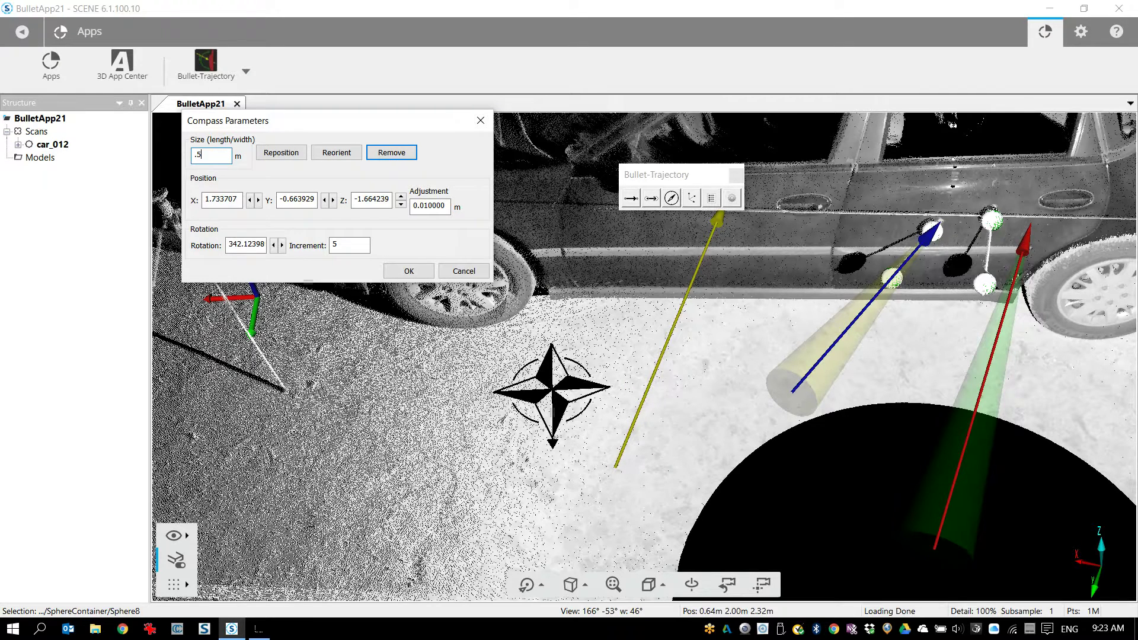
left_click(408, 271)
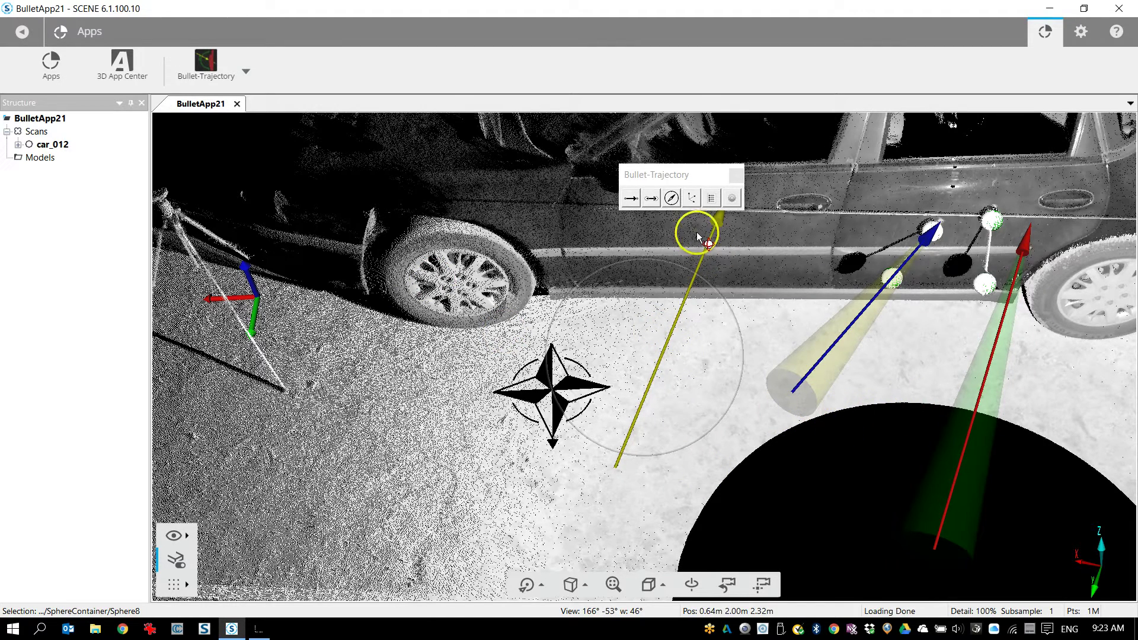
Step: Open the existing origin marker's settings and remove it
left_click(692, 198)
left_click(255, 301)
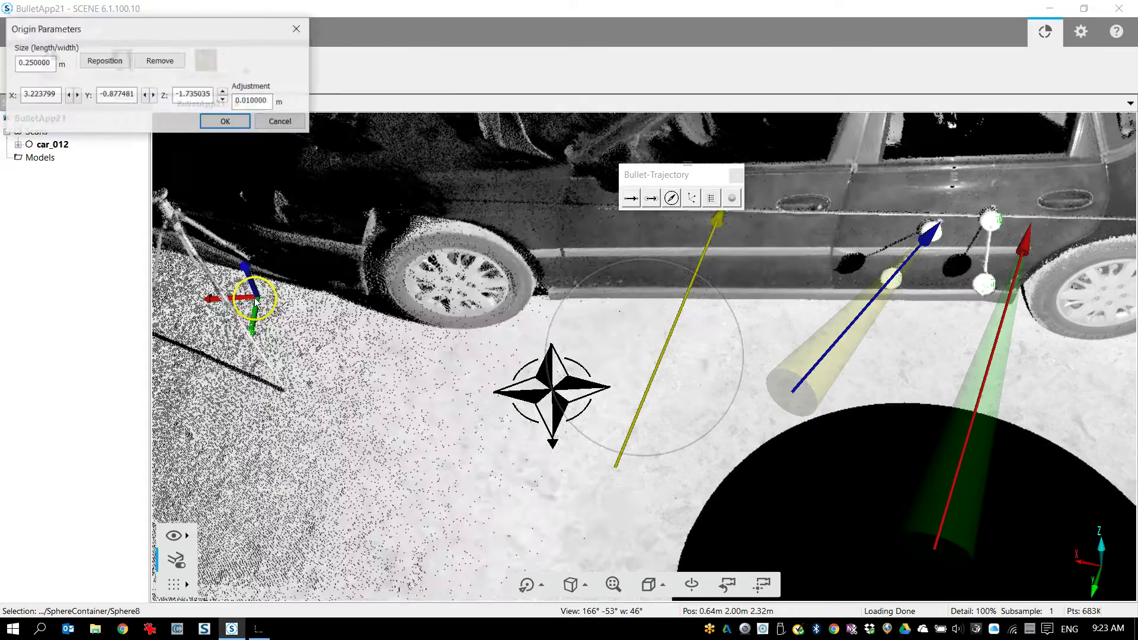
left_click_drag(165, 32, 232, 432)
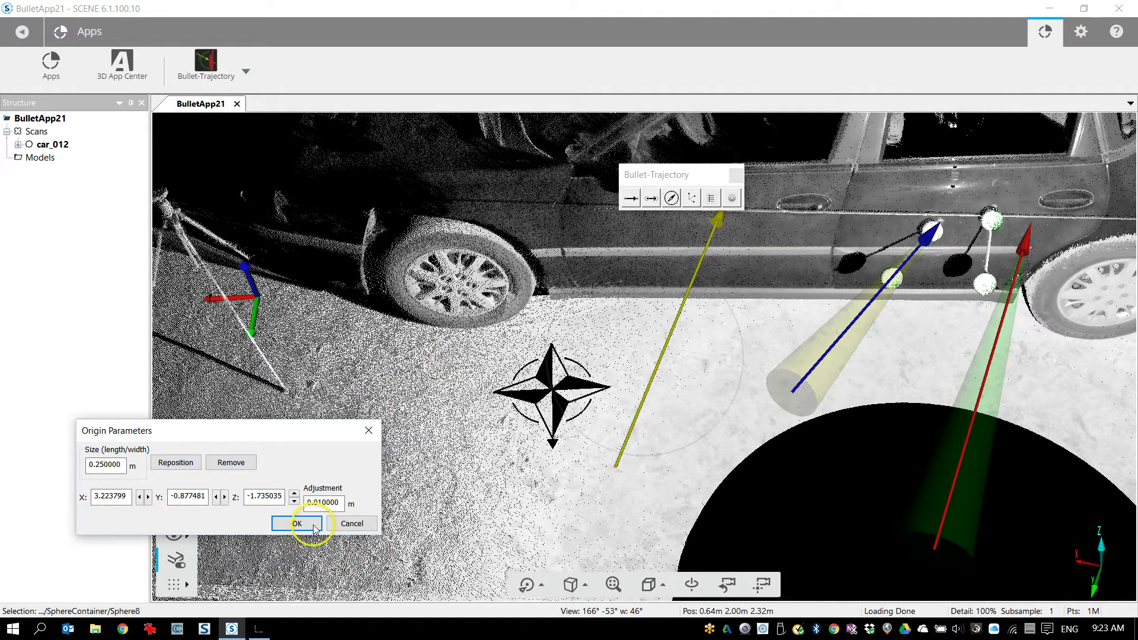
left_click(233, 463)
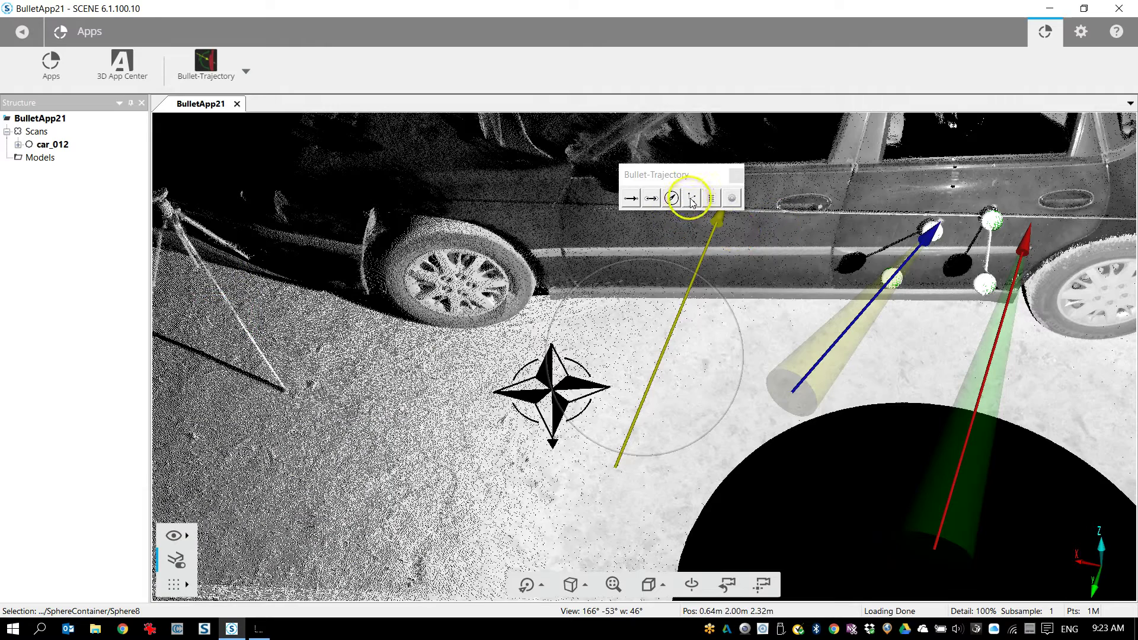
Step: Place a new origin marker on the ground at the tripod's foot and confirm it
left_click(693, 200)
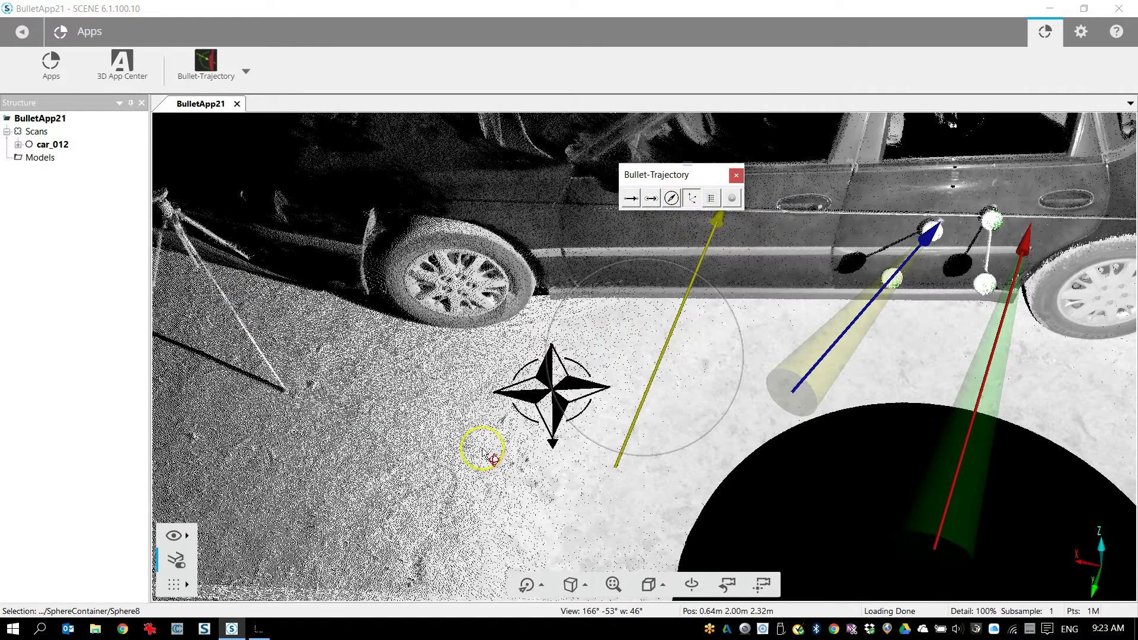
left_click(286, 395)
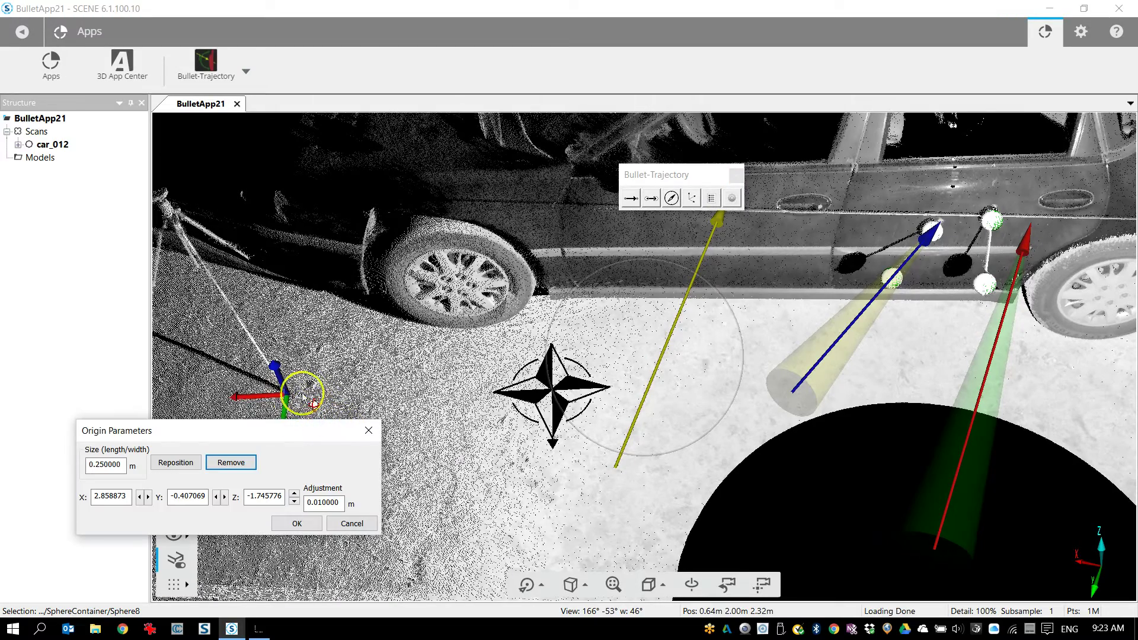
left_click_drag(275, 432, 782, 449)
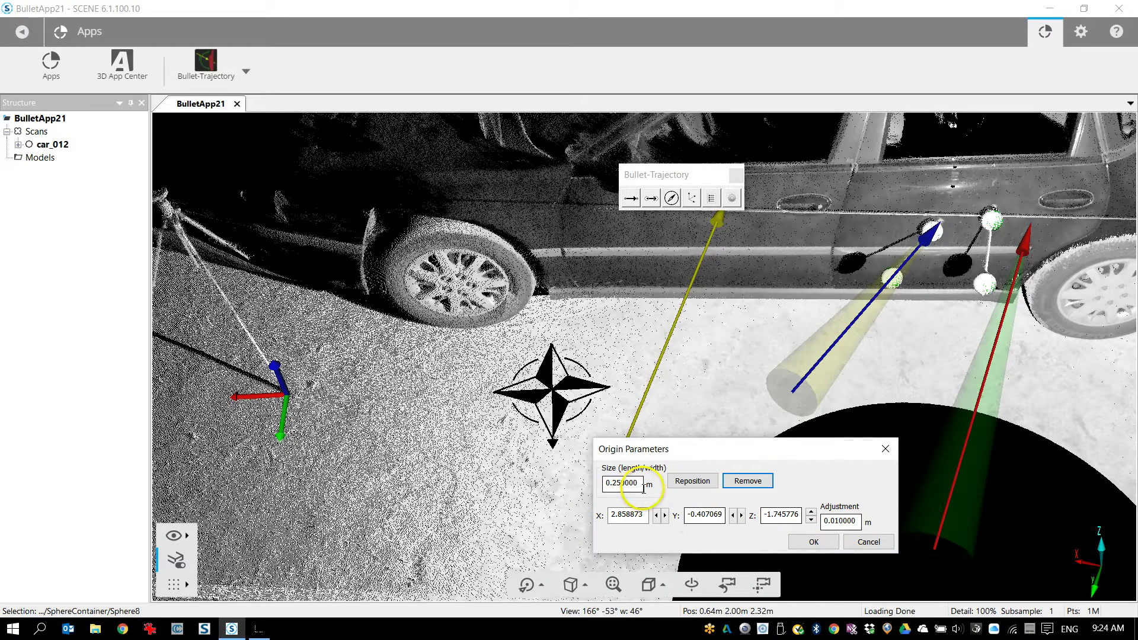
left_click(813, 543)
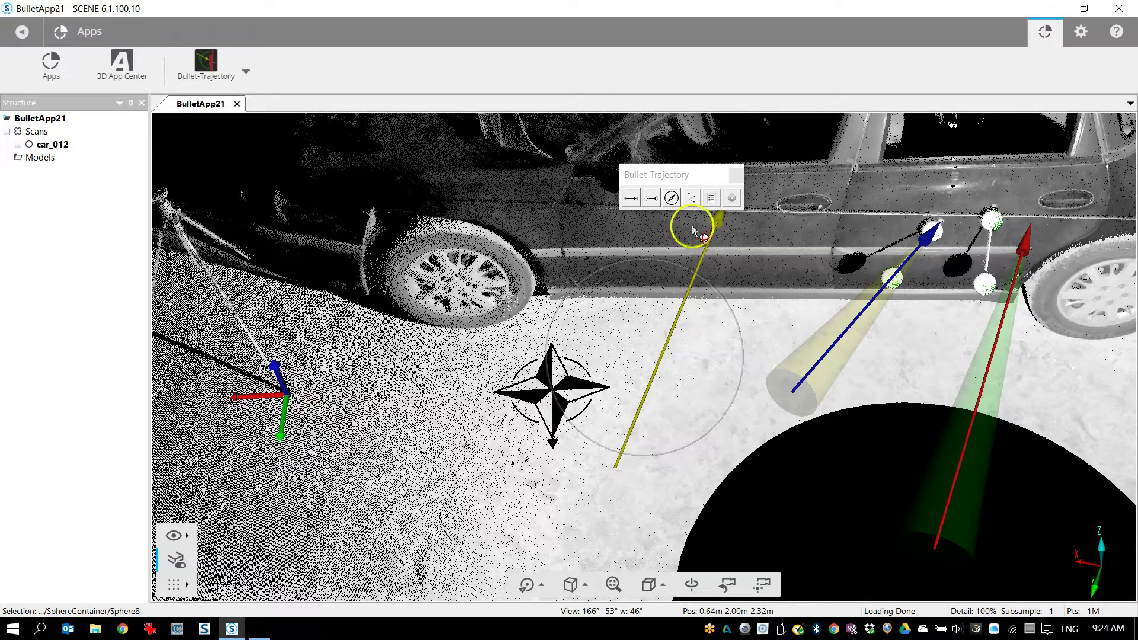
Step: Open the Bullet Trajectory Report and view Trajectory Points 3, bullet description 1 and bullet description 4
left_click(713, 199)
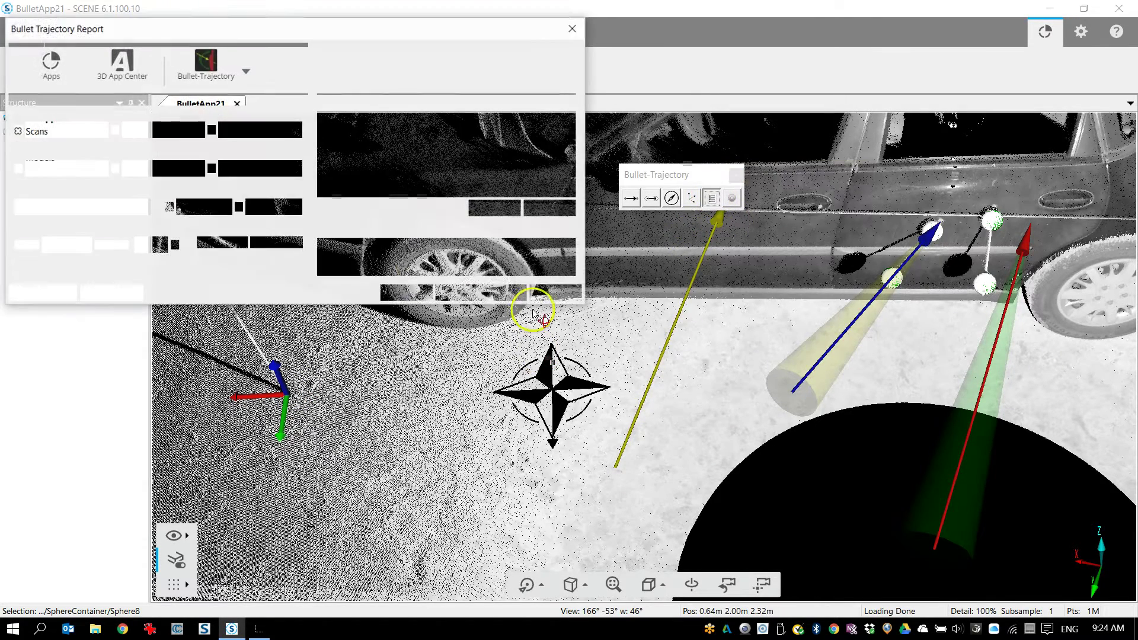
left_click(308, 28)
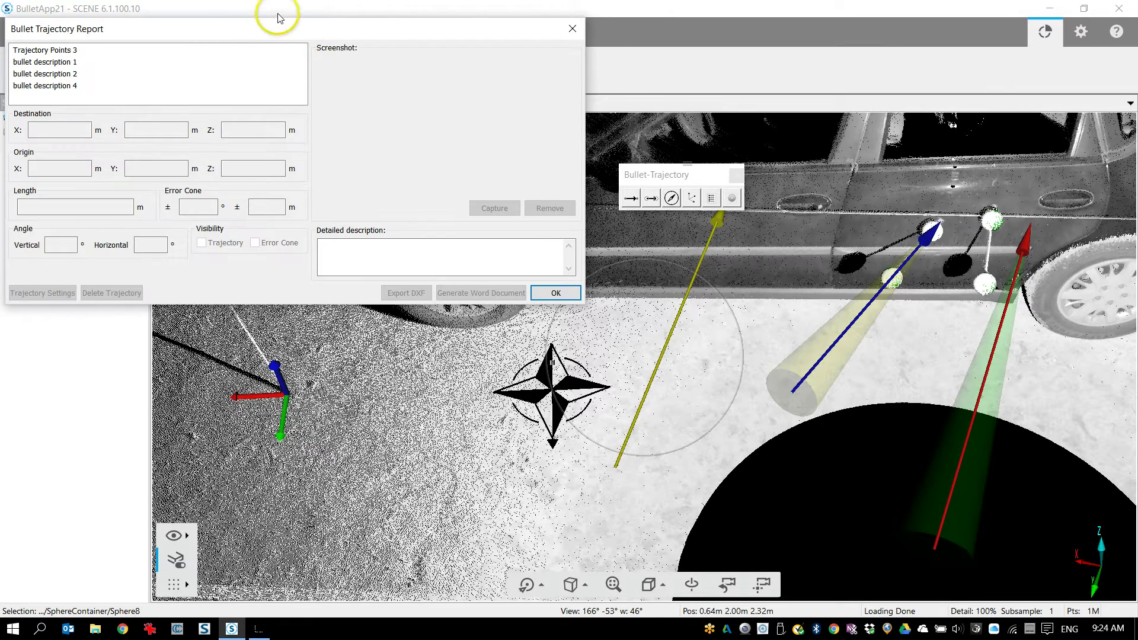
left_click_drag(253, 40, 465, 146)
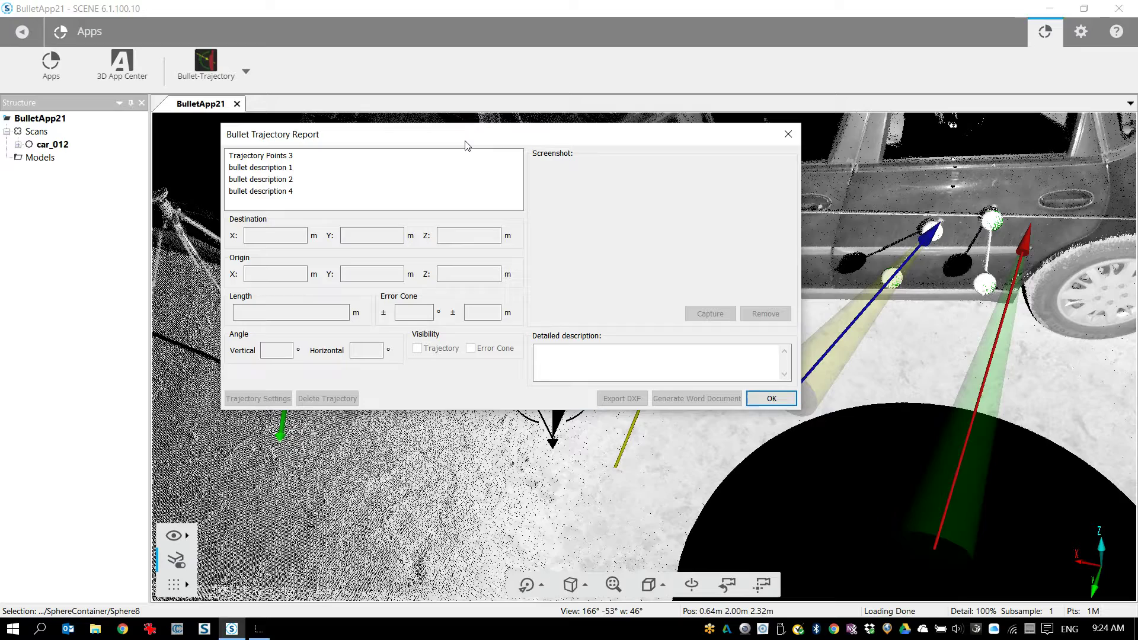
left_click(255, 156)
left_click_drag(433, 138, 292, 115)
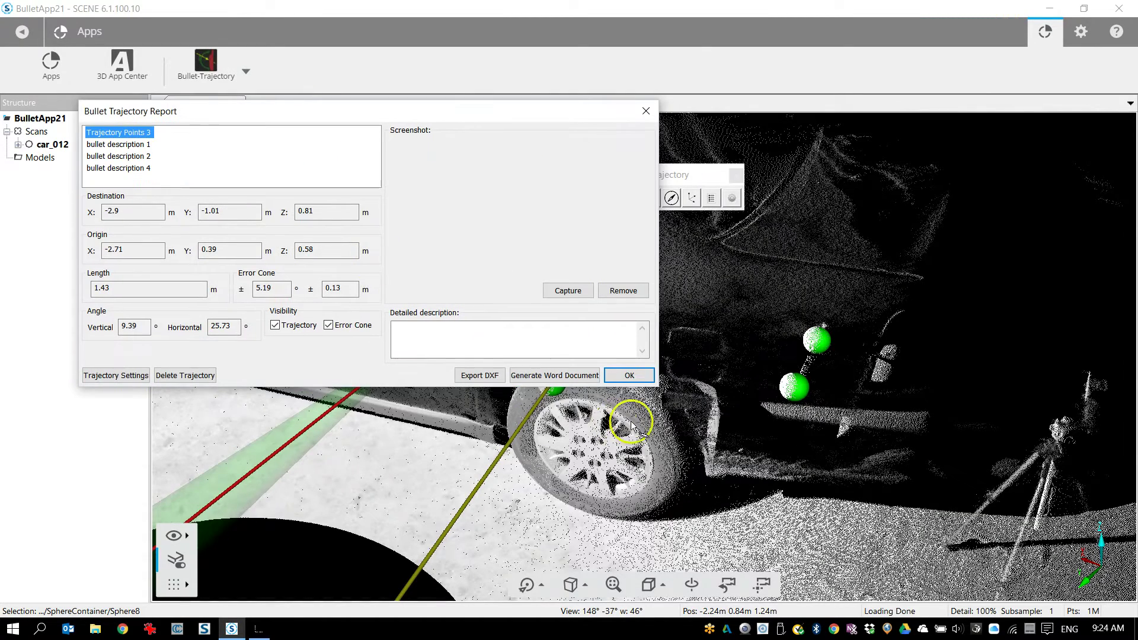
left_click(114, 144)
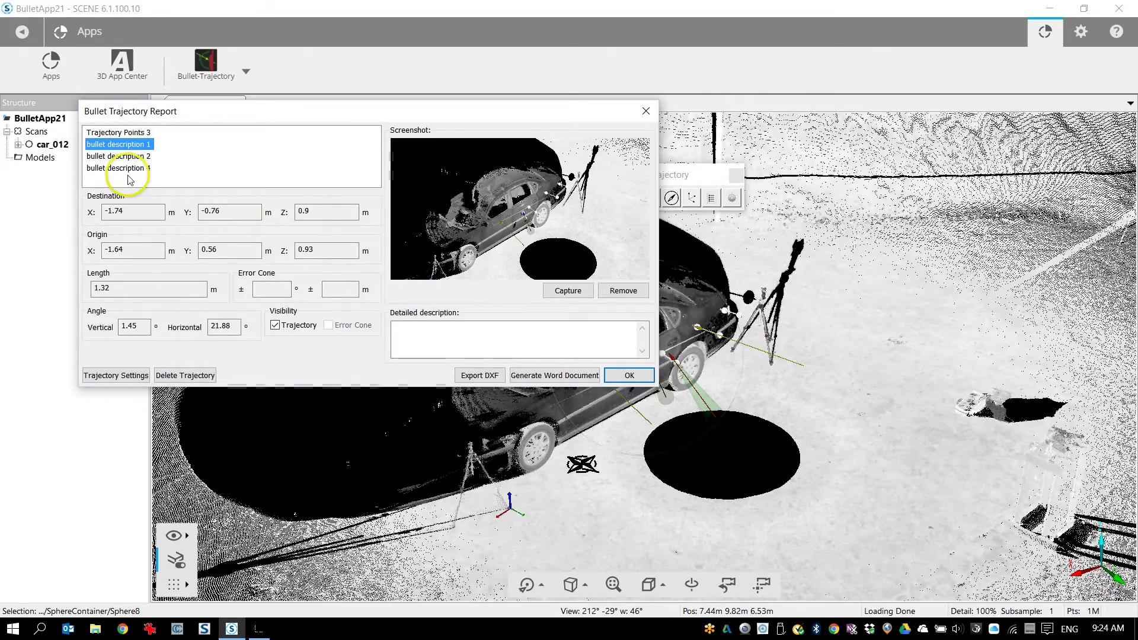
left_click(125, 167)
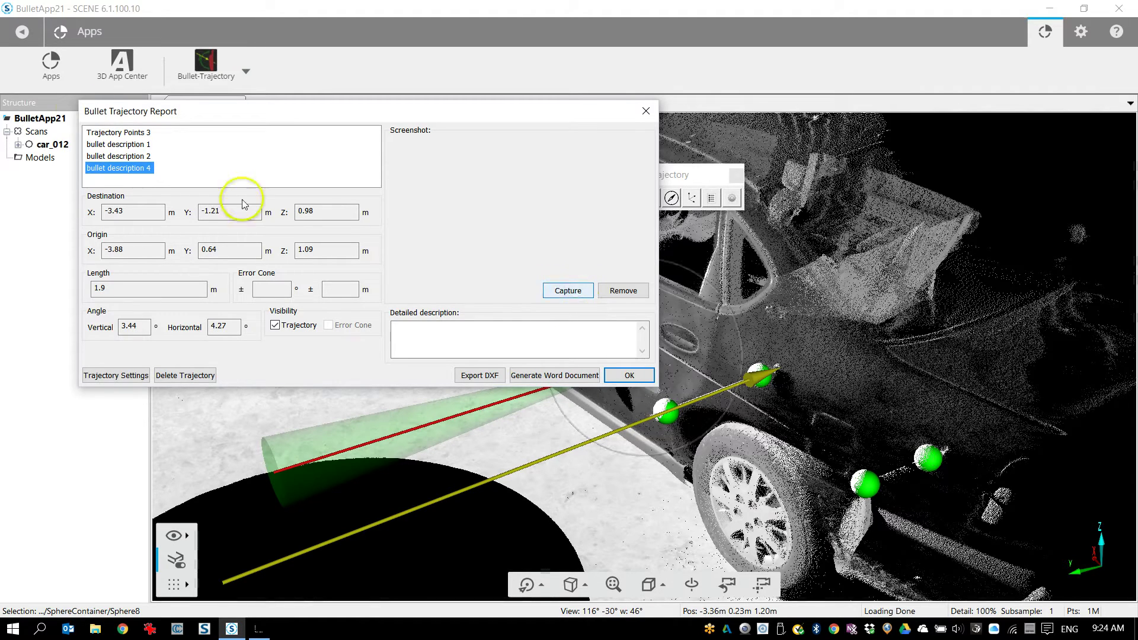
left_click_drag(589, 436, 580, 415)
Step: Capture the current view, then re-orbit the car and capture a screenshot for bullet description 2
left_click(567, 291)
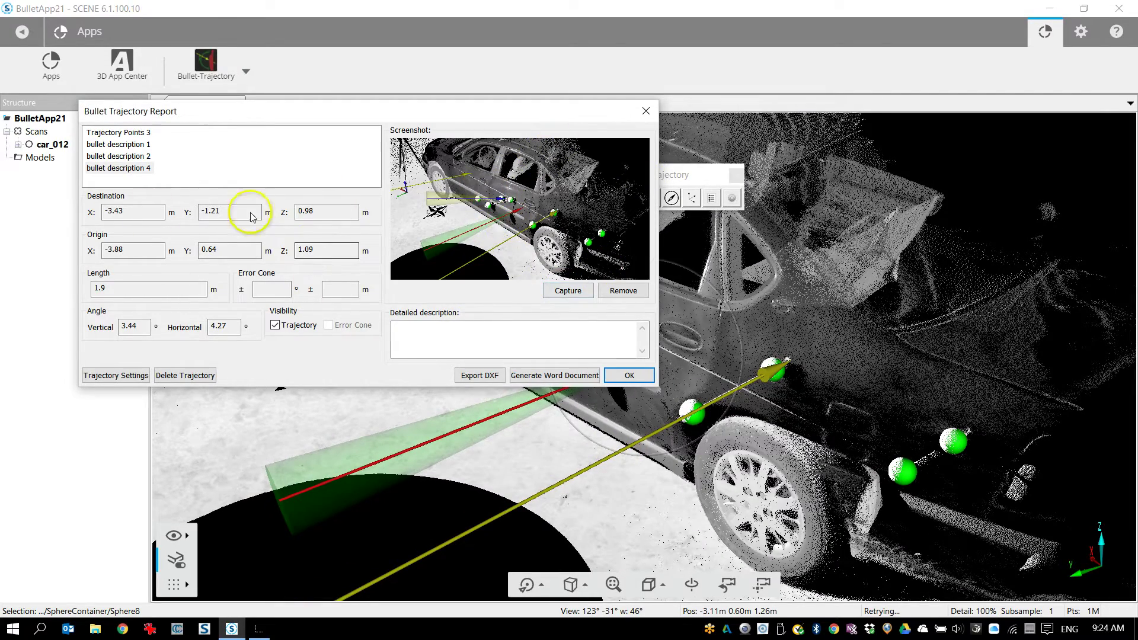
left_click(119, 155)
left_click(680, 379)
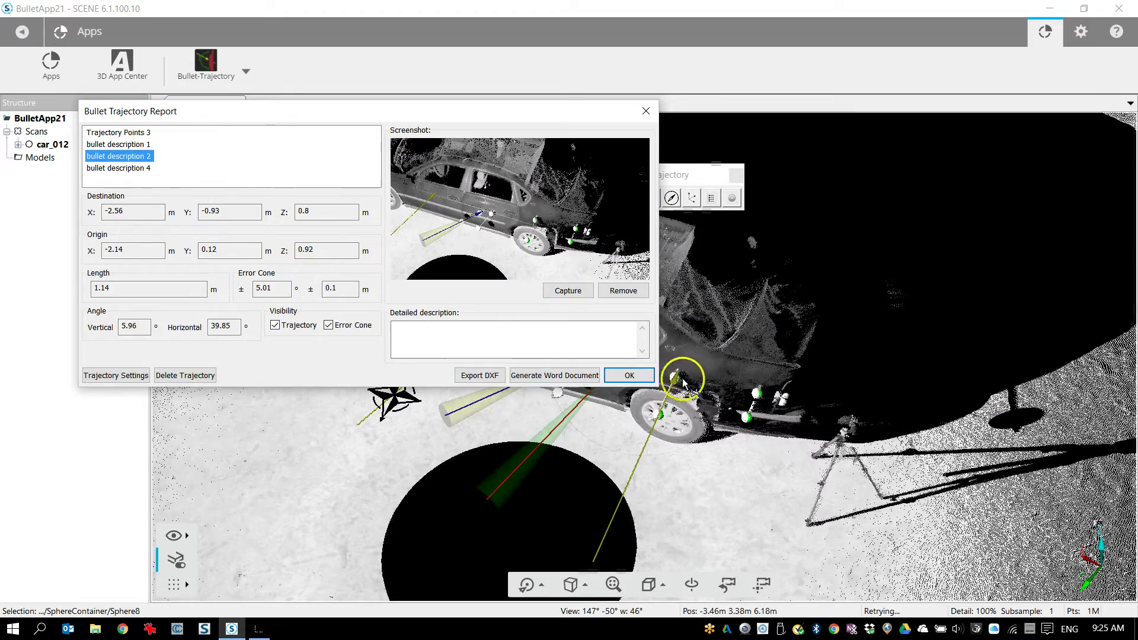
left_click_drag(683, 380, 851, 359)
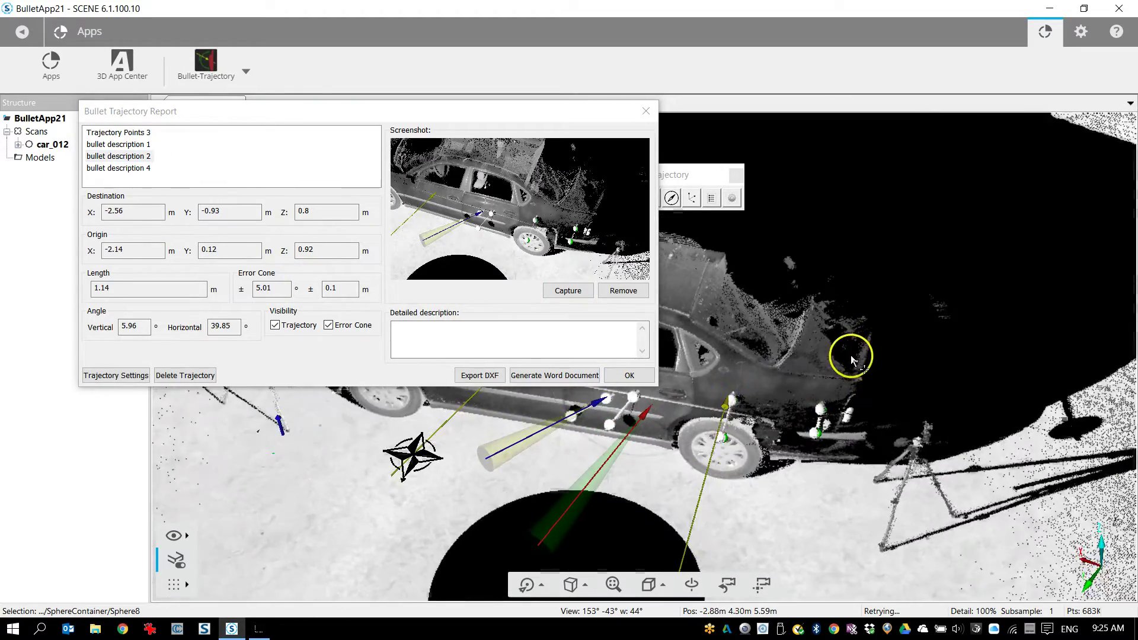
left_click(134, 157)
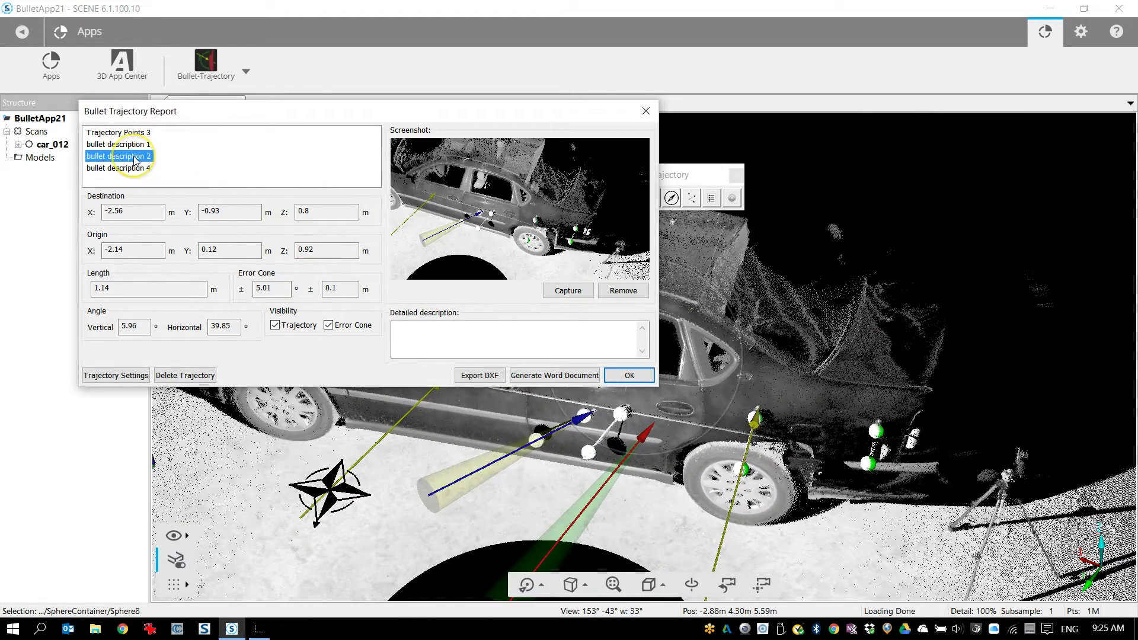
left_click(568, 291)
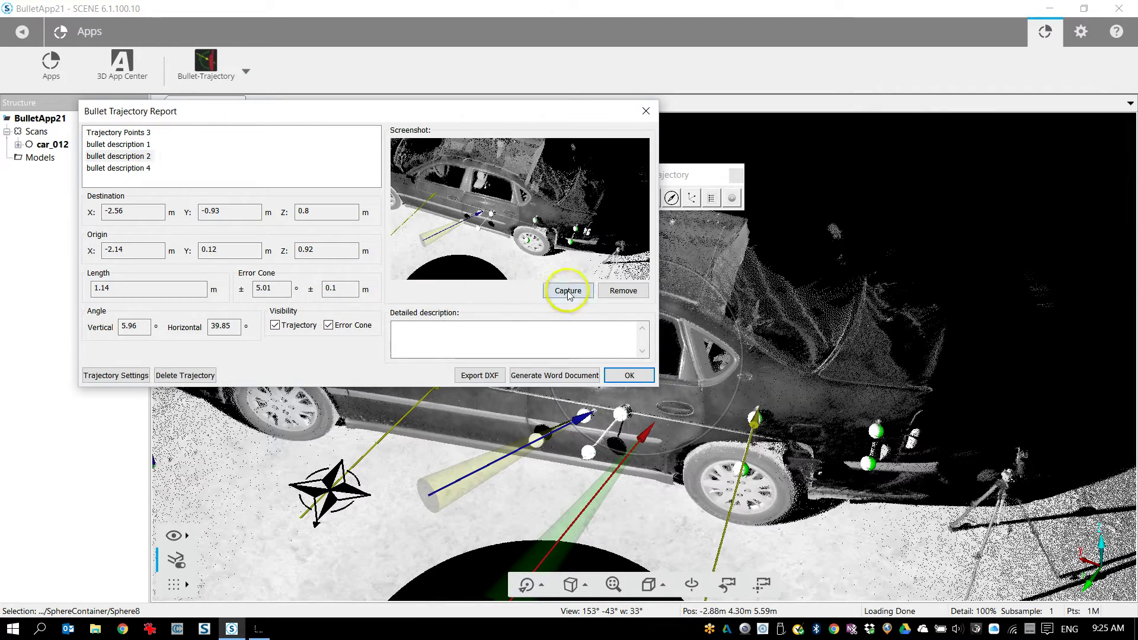
left_click(170, 155)
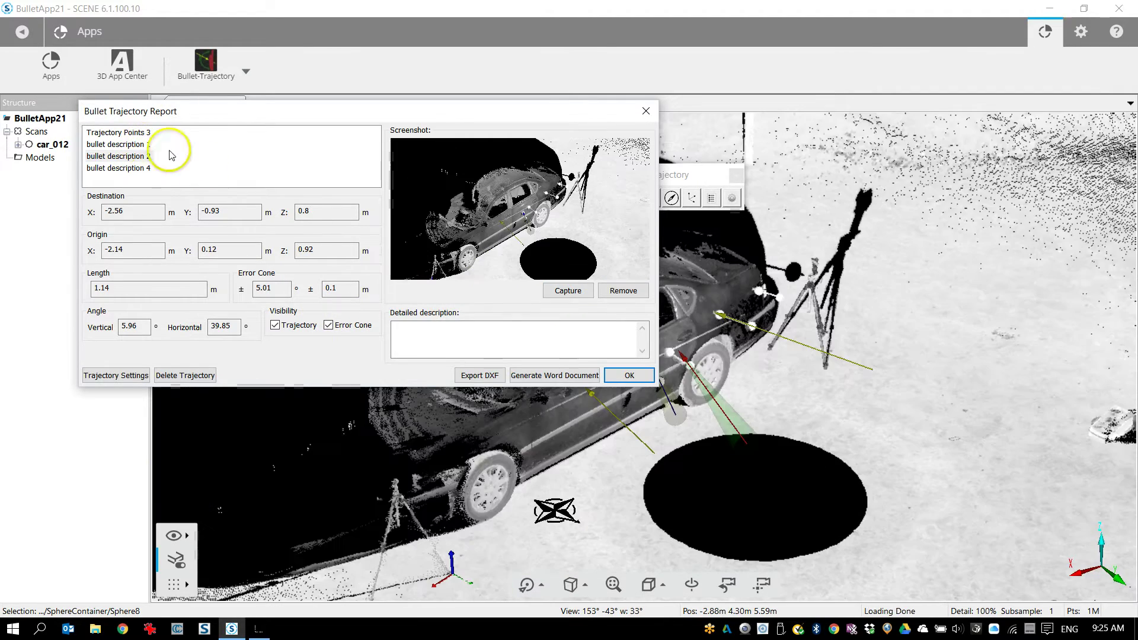
Step: Capture fresh car screenshots for bullet description 1 and Trajectory Points 3
left_click(172, 145)
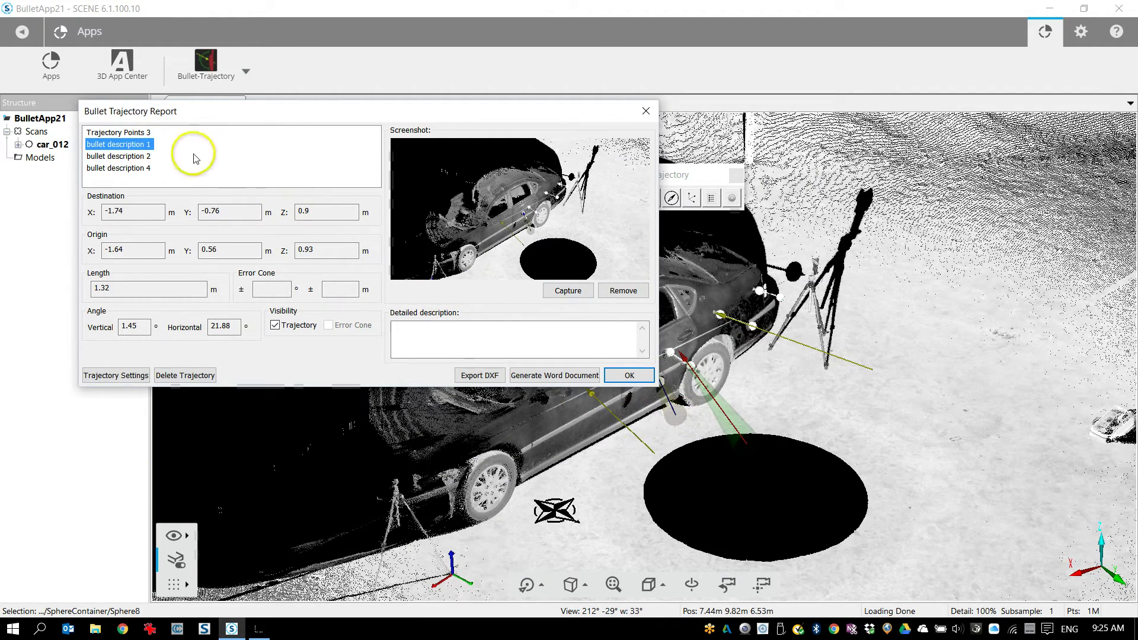
left_click(578, 296)
left_click(118, 132)
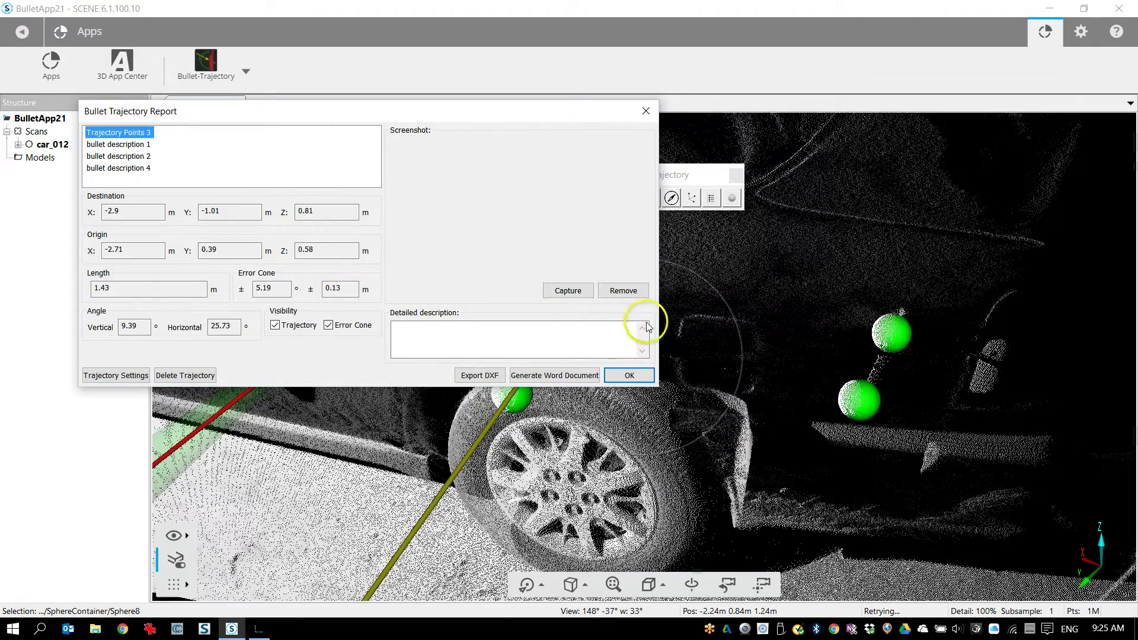
left_click(568, 290)
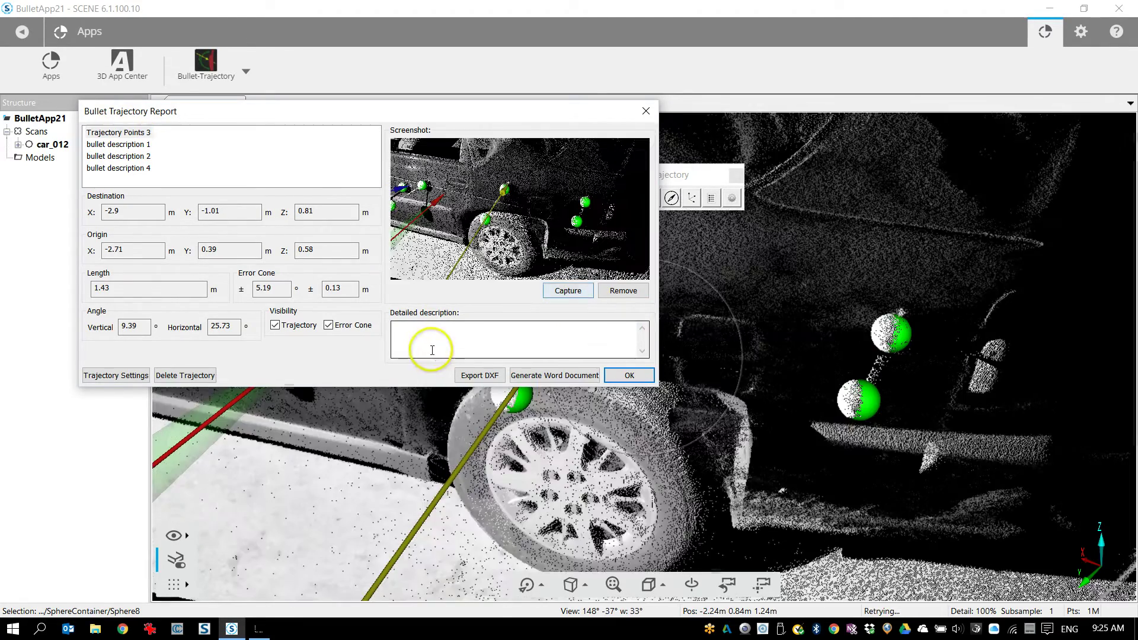
left_click(426, 345)
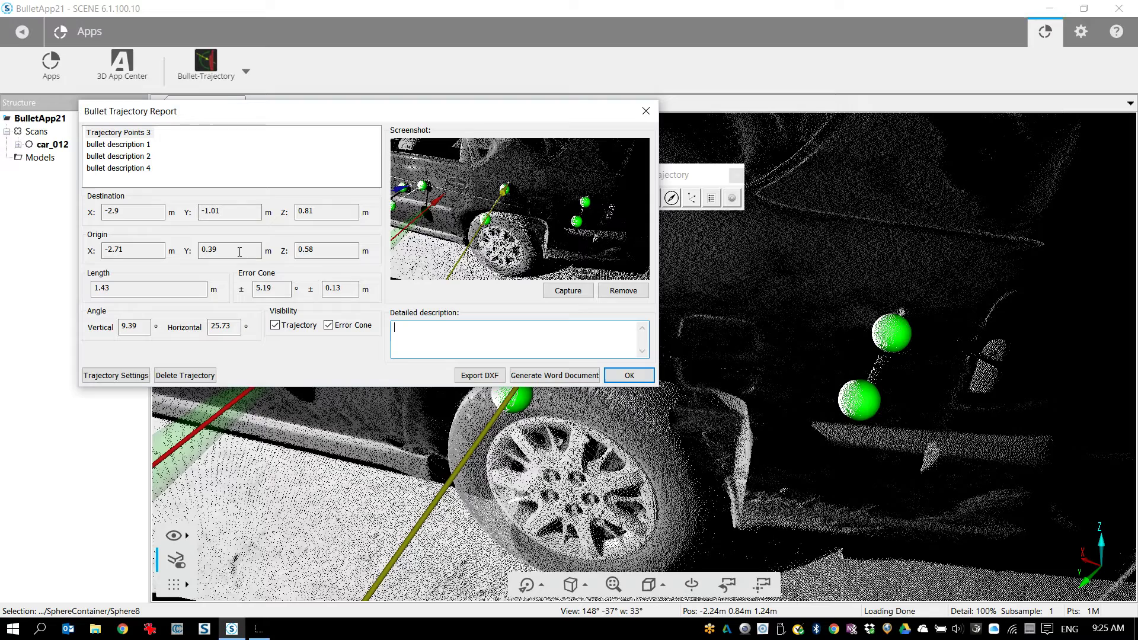
left_click(177, 243)
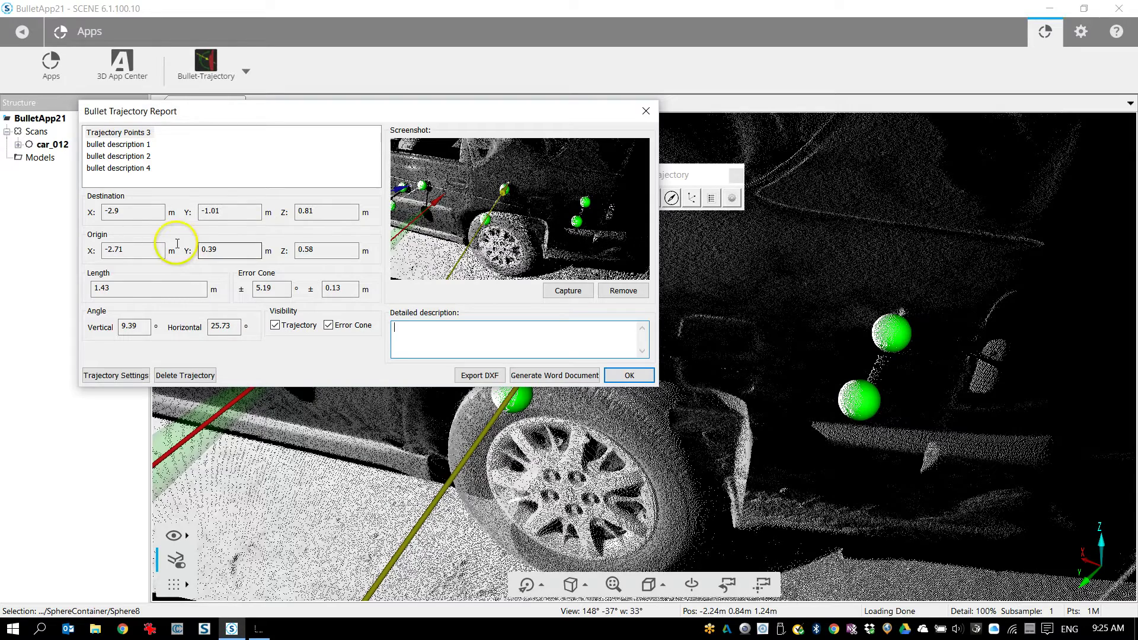
Step: Generate the Word report as trajectoryReport on the Desktop and open it
left_click(554, 376)
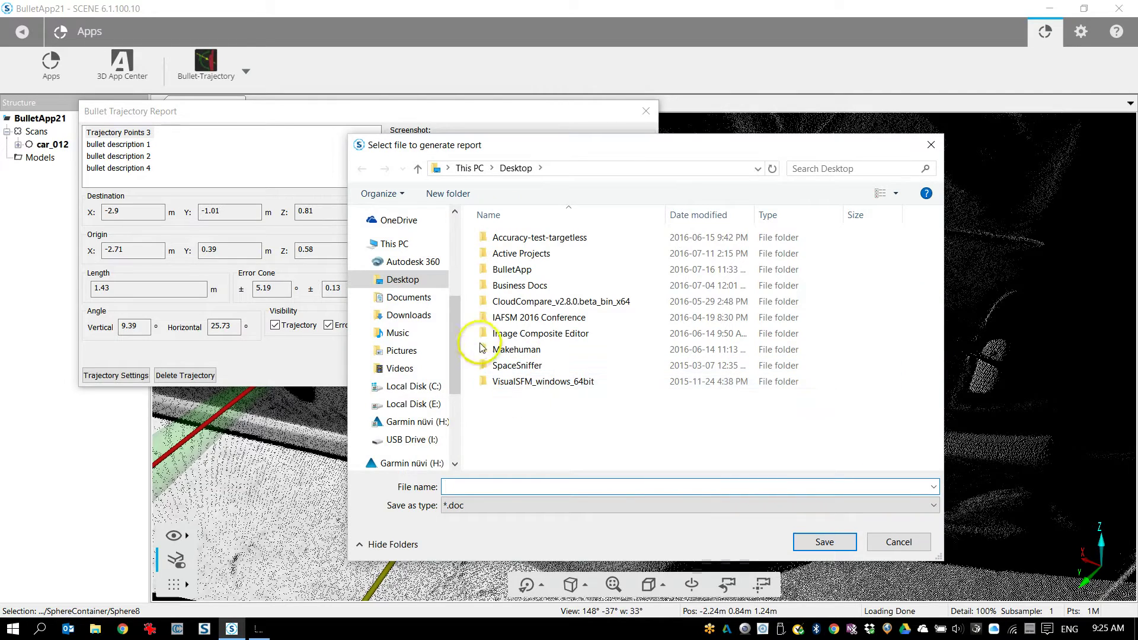
scroll(450, 264, "up", 1)
scroll(451, 260, "up", 3)
left_click(403, 238)
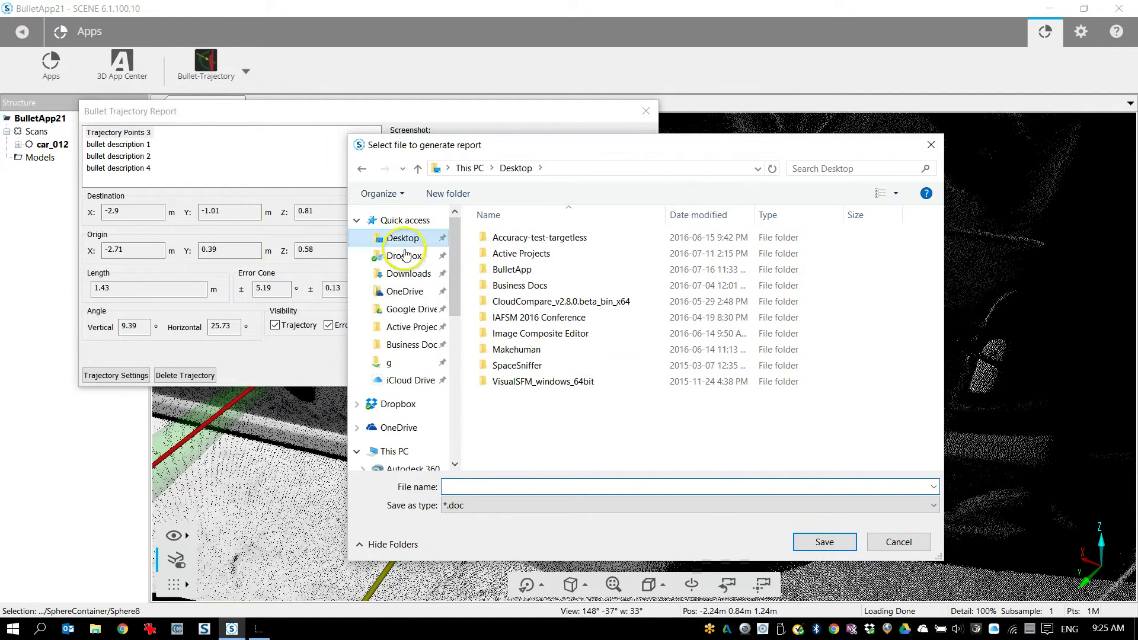
left_click(489, 487)
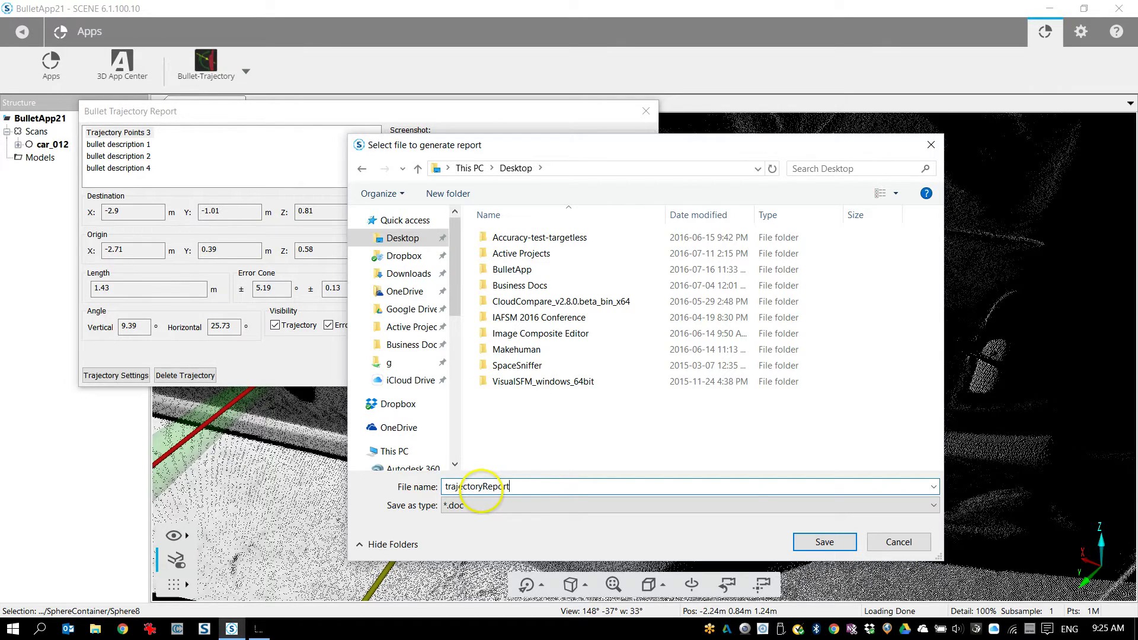
type("trajectoryReport")
key("Return")
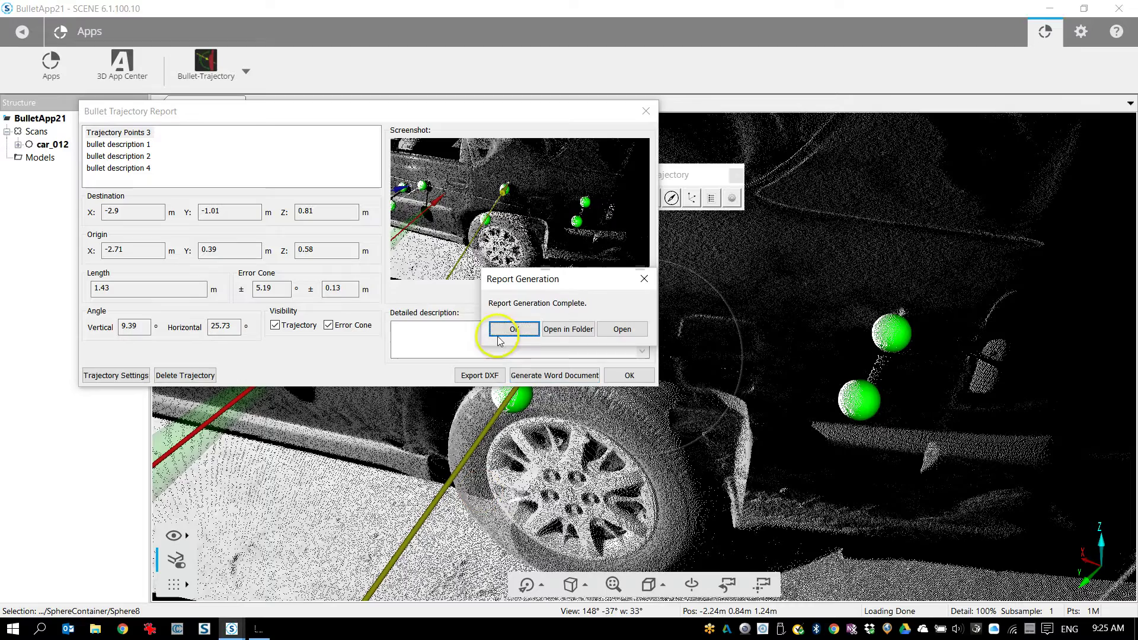
left_click(623, 330)
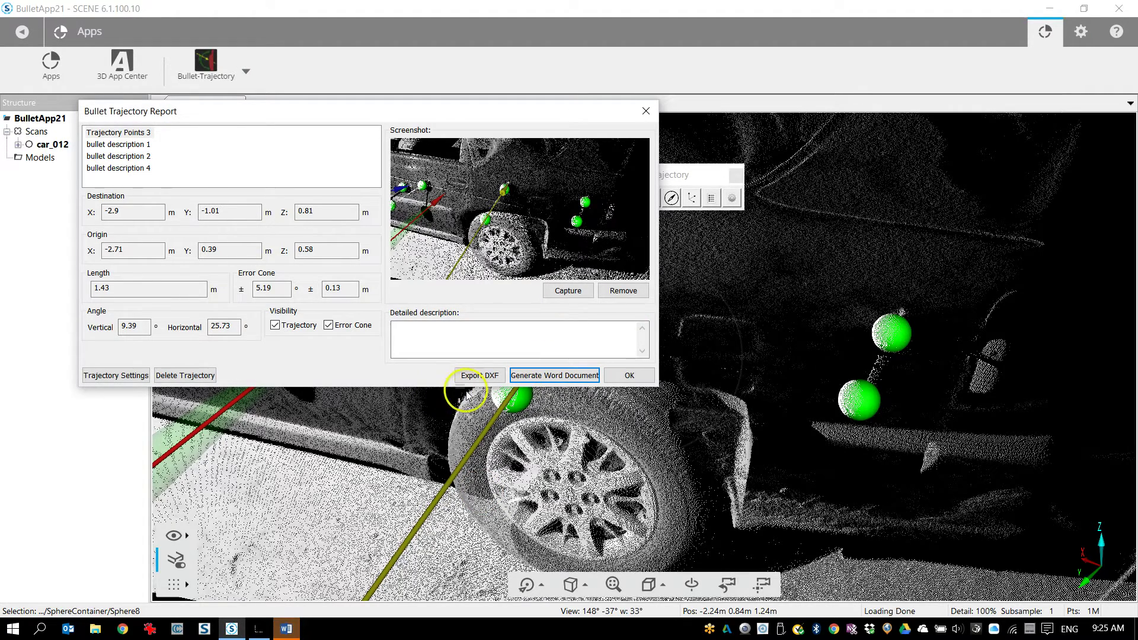
Step: Scroll through trajectoryReport.doc's four pages of trajectory coordinates, lengths, error cones and angles
left_click(287, 628)
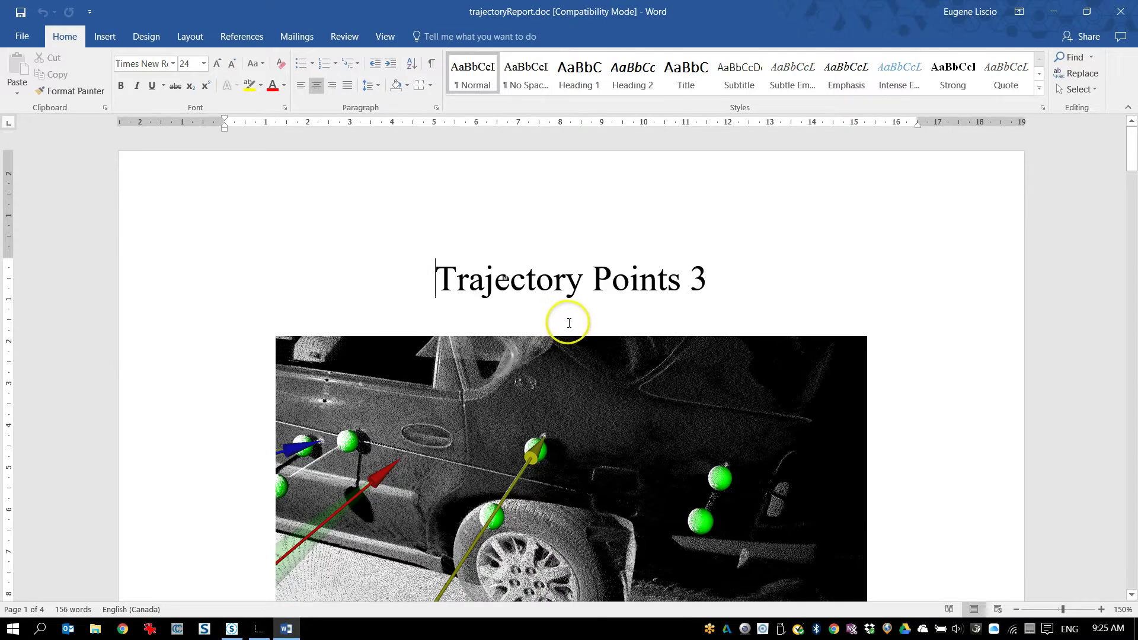
scroll(568, 320, "down", 3)
scroll(583, 337, "up", 3)
scroll(634, 310, "down", 10)
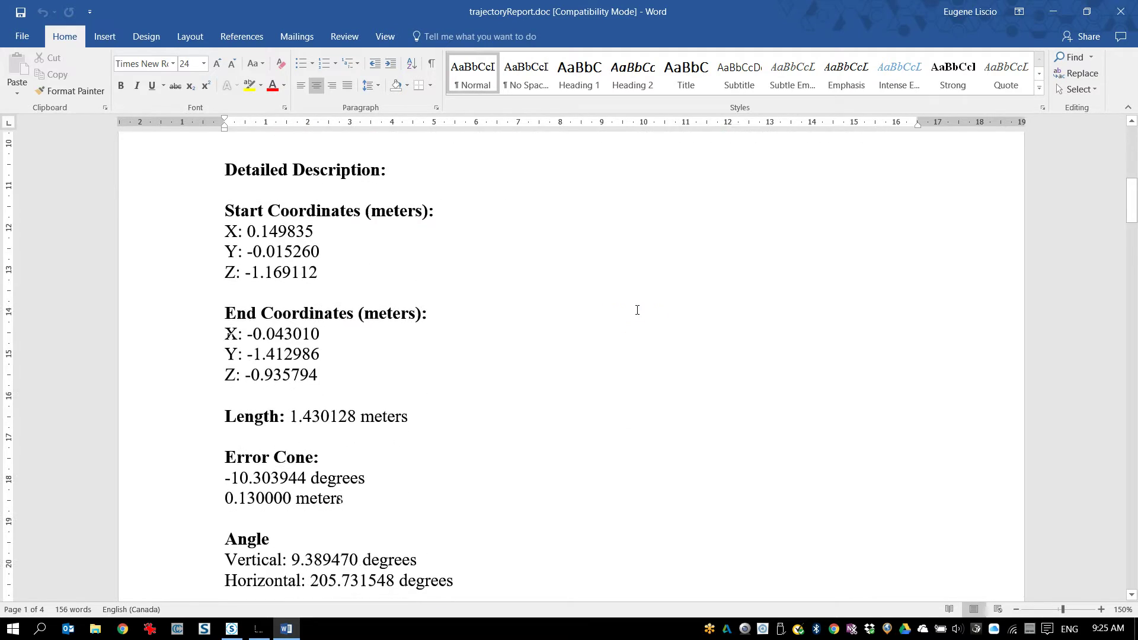
scroll(516, 320, "down", 12)
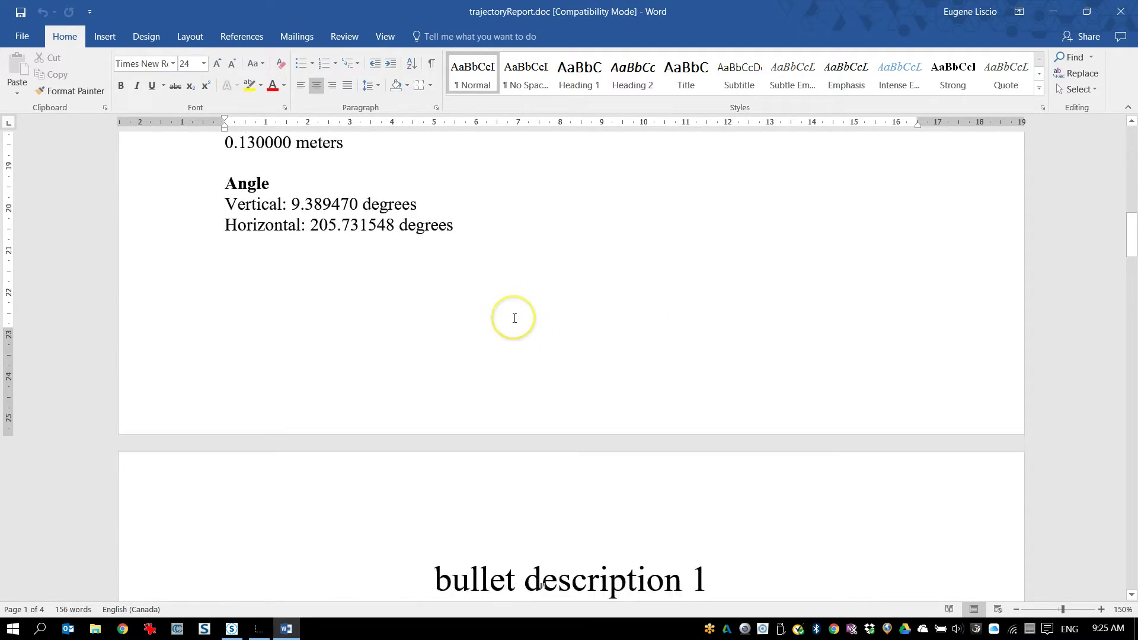
scroll(515, 319, "down", 15)
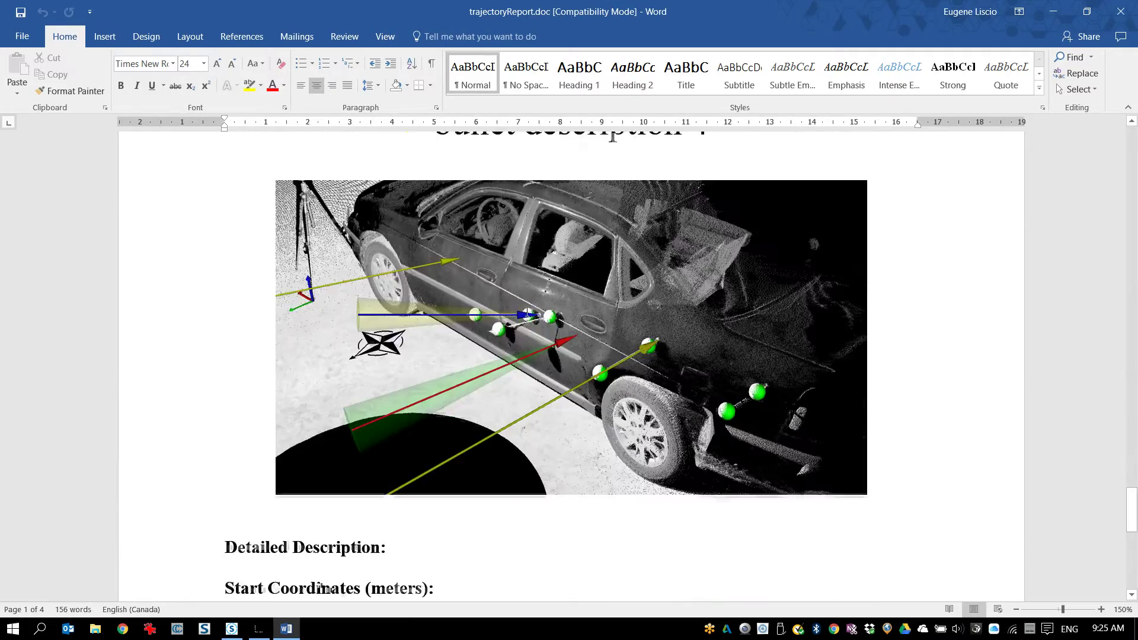
scroll(526, 313, "down", 10)
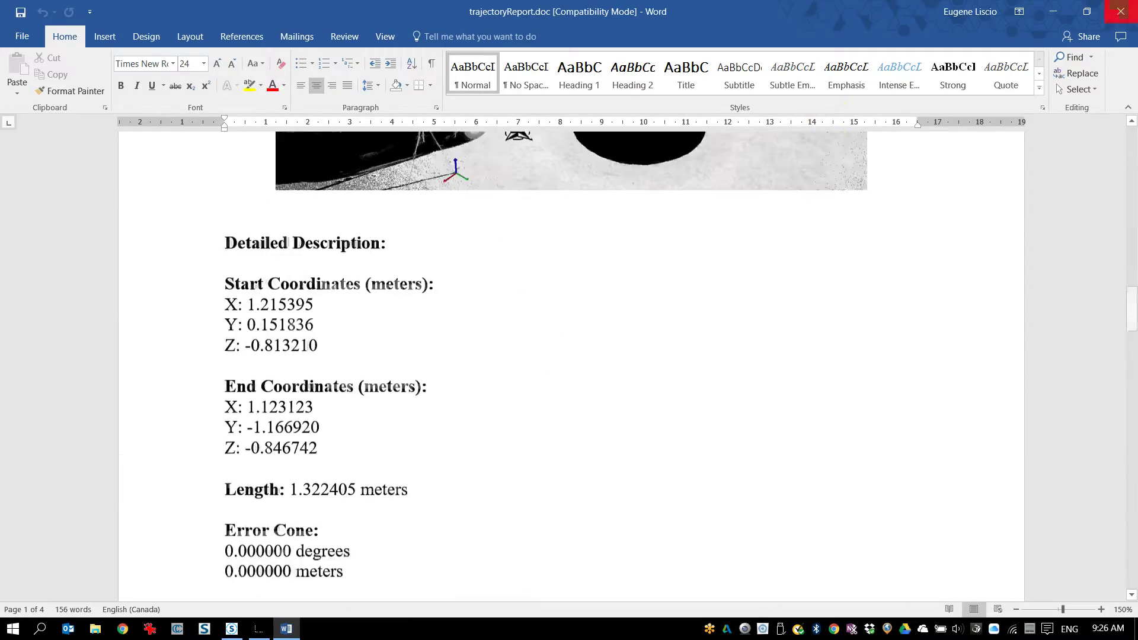
Step: Close the Word report and the Bullet Trajectory Report dialog, returning to the car view
left_click(1121, 11)
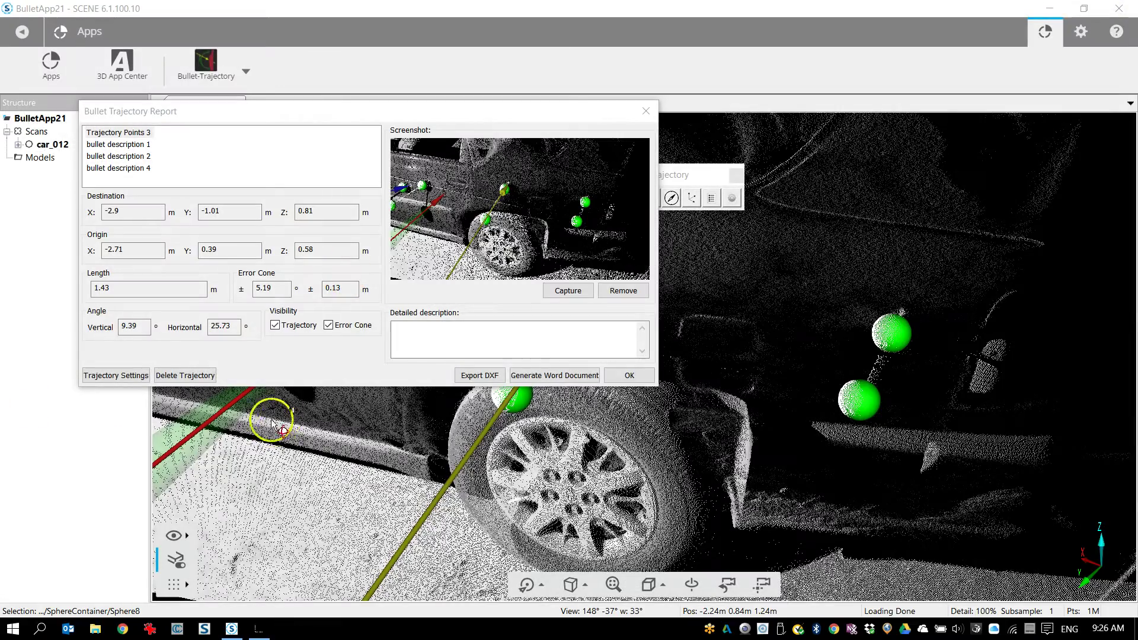
left_click(477, 378)
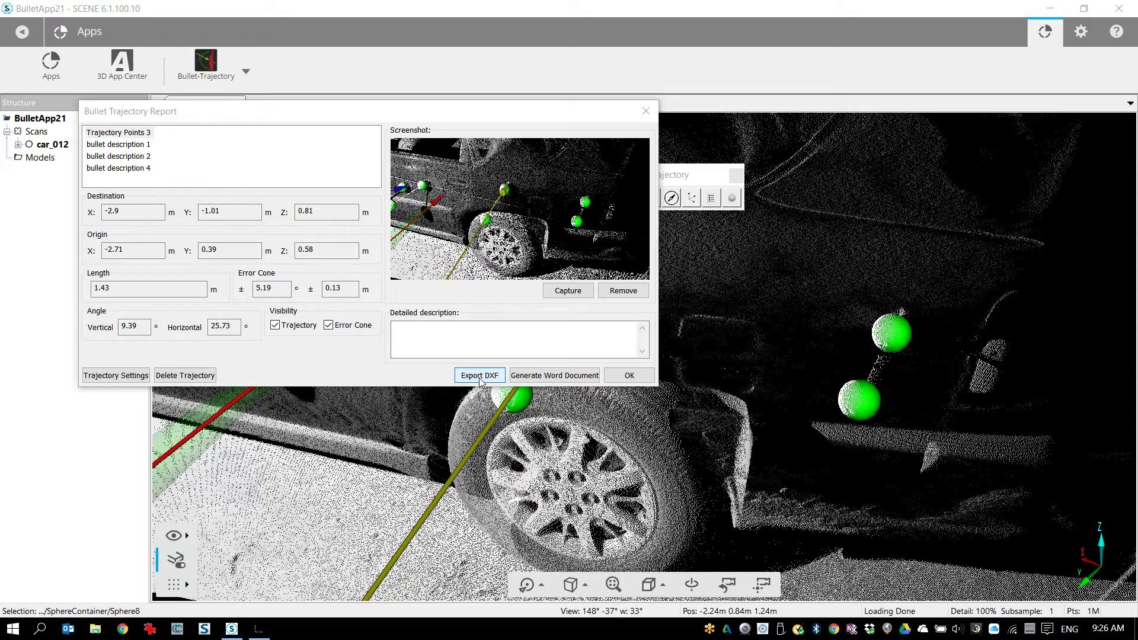
left_click(630, 375)
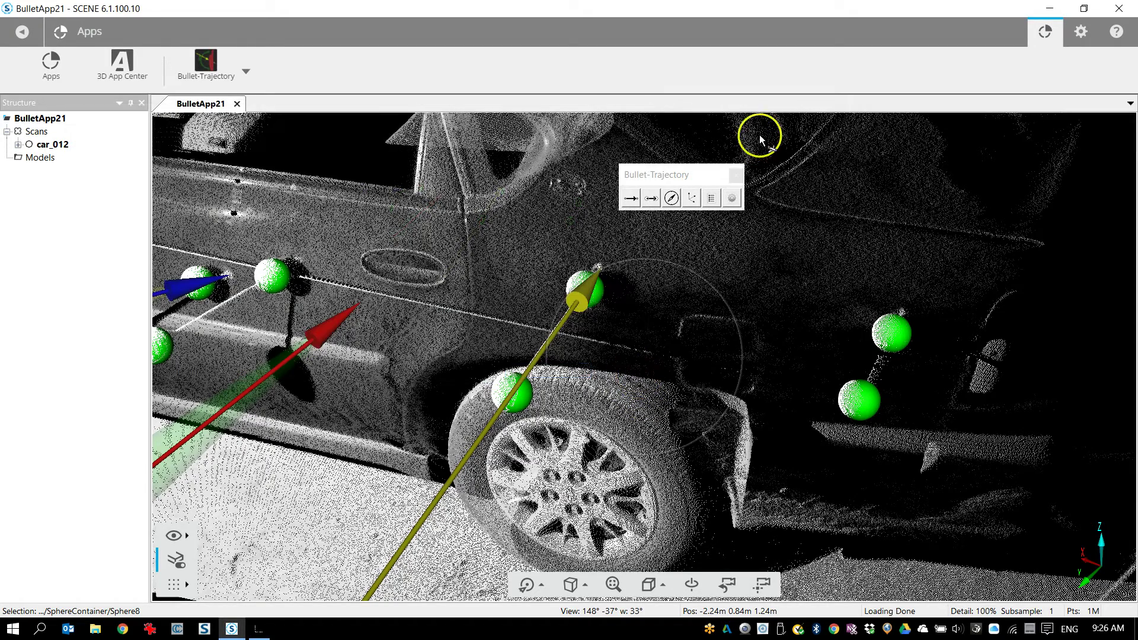
Step: Keep Metres and Destination First, set precision to 0.001, and open the License Manager
left_click(732, 198)
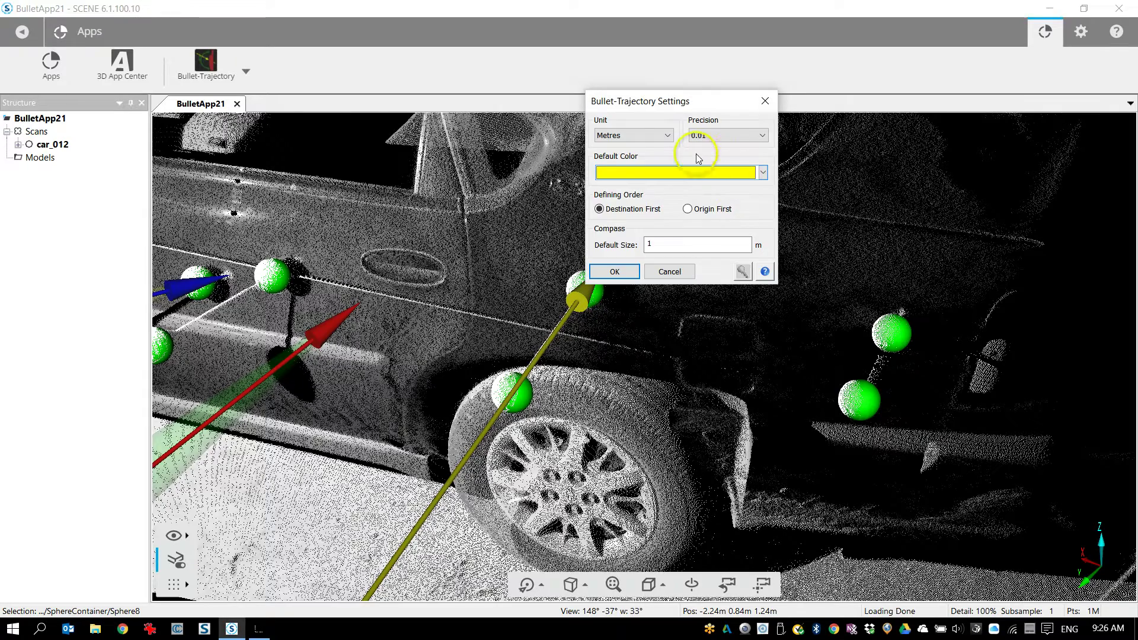
left_click(635, 139)
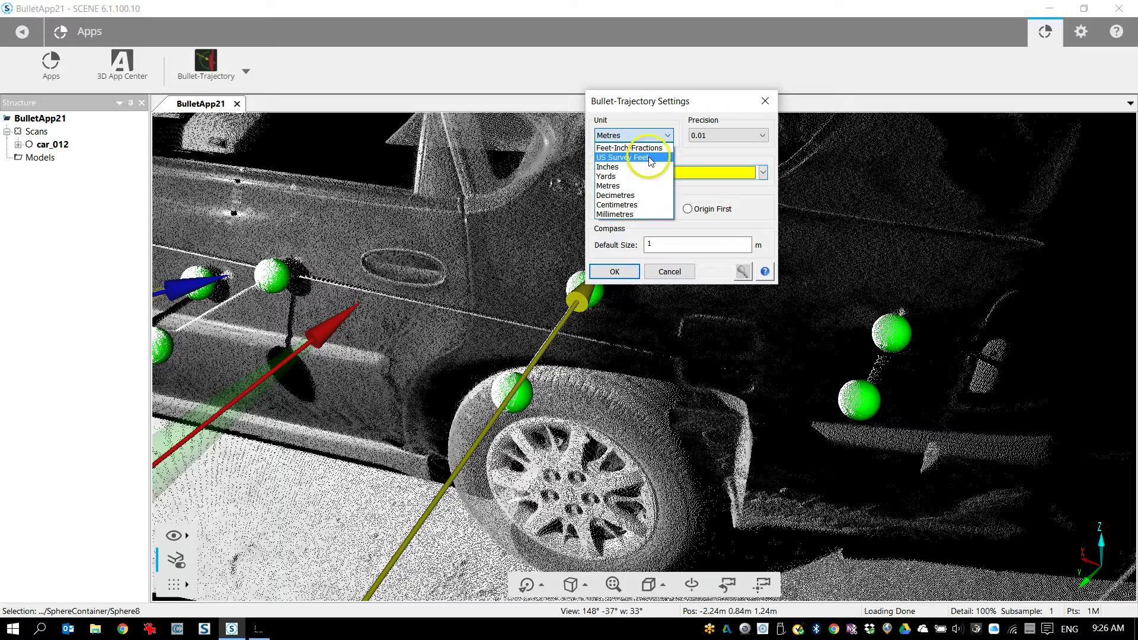
left_click(659, 135)
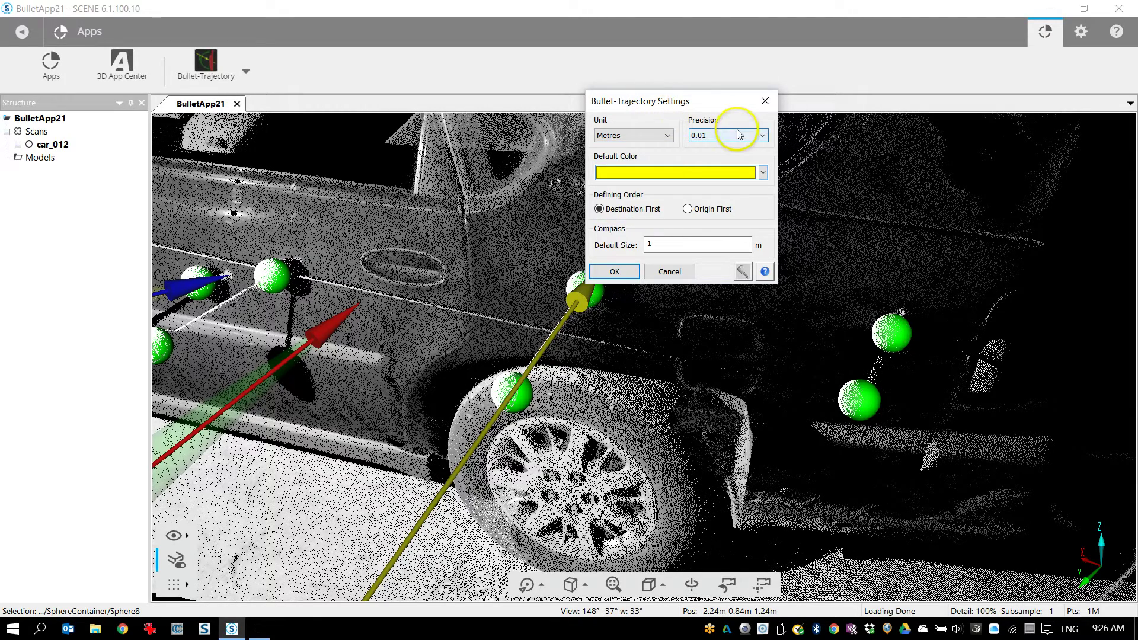
left_click(761, 136)
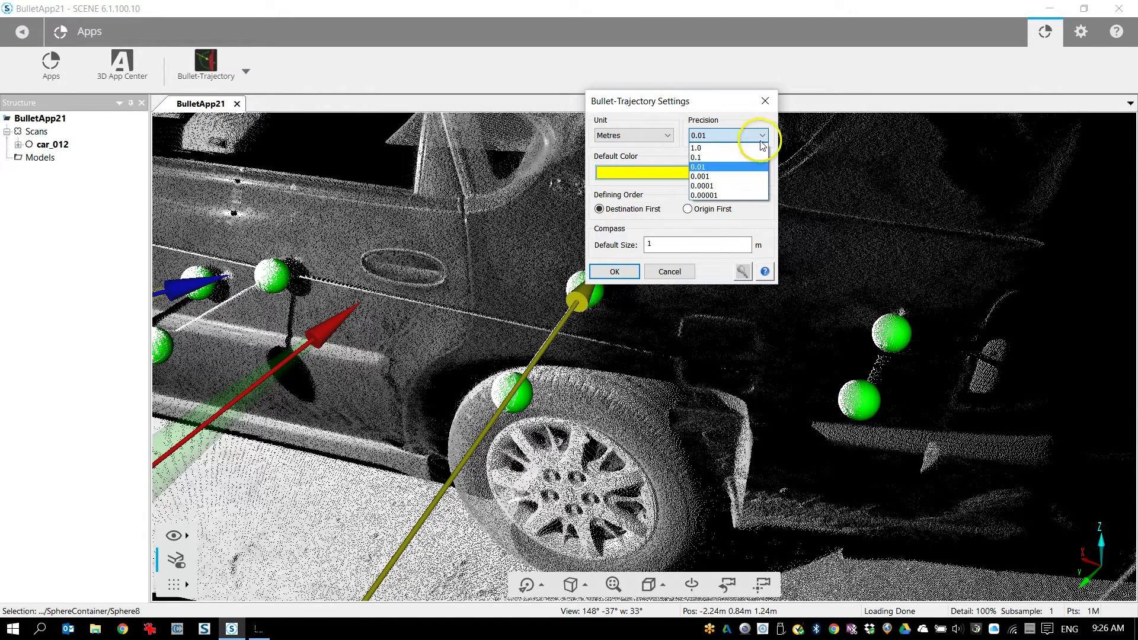
left_click(745, 177)
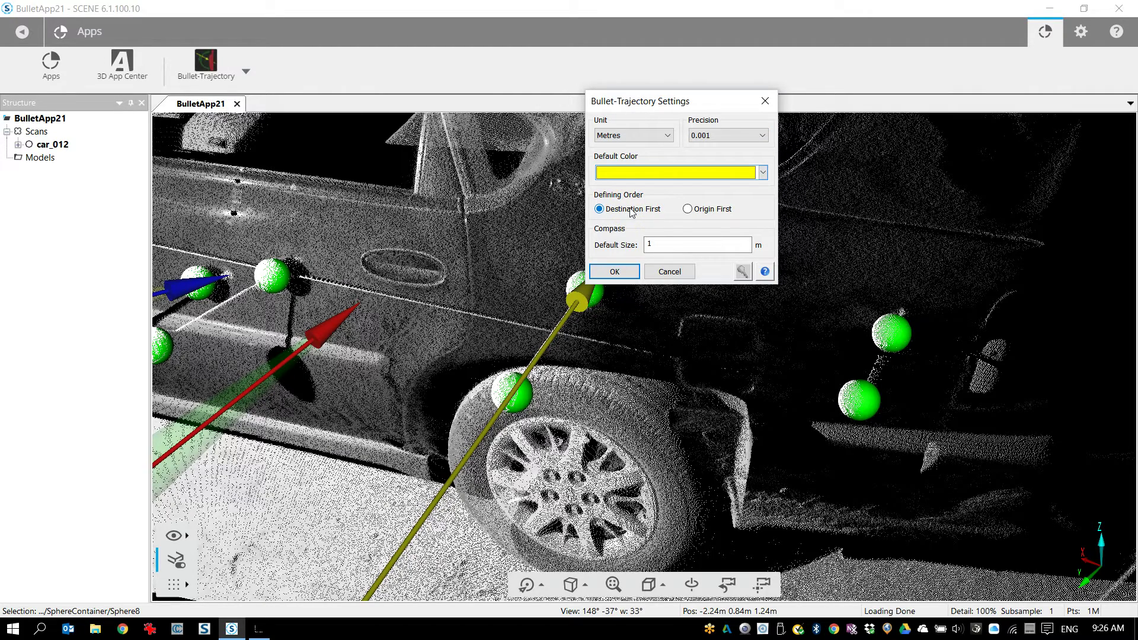
left_click(636, 226)
left_click(691, 245)
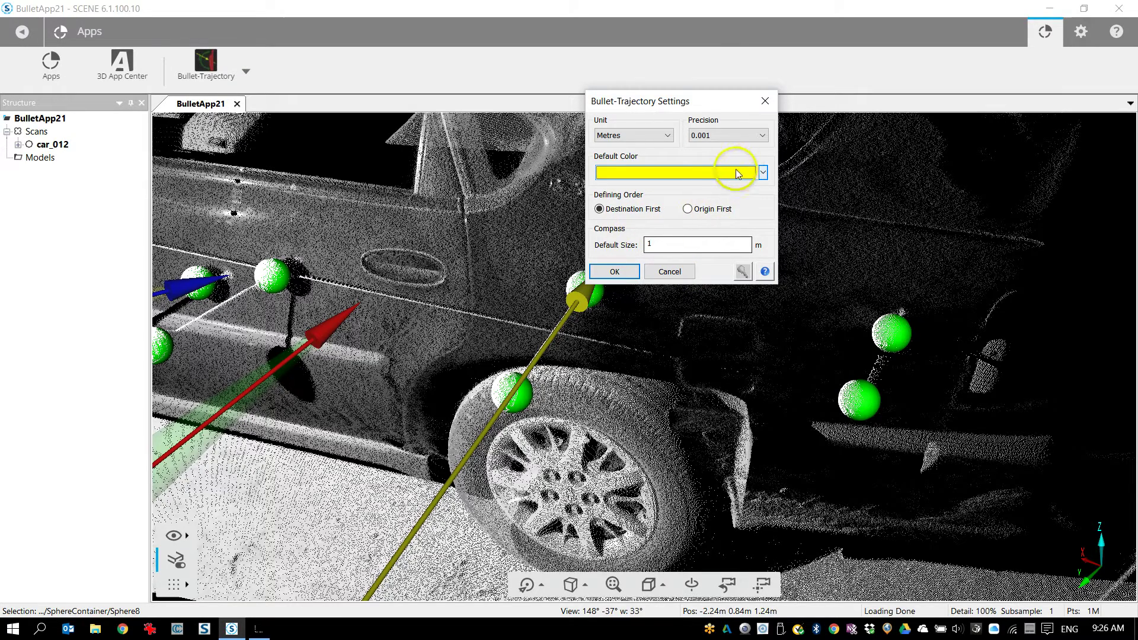
left_click(744, 273)
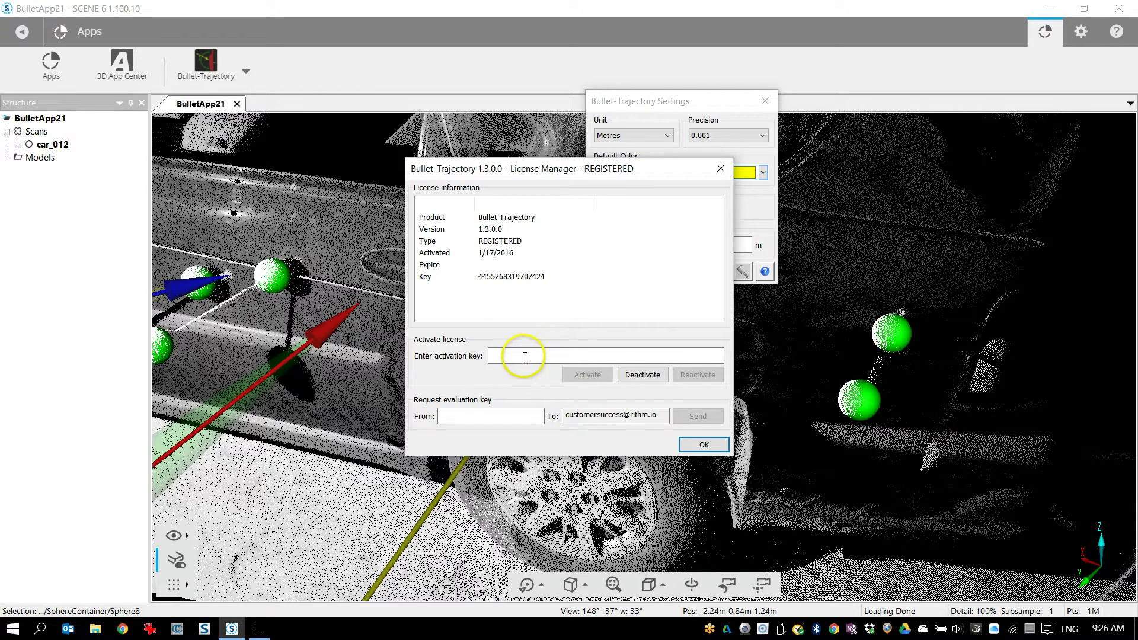
Step: Deactivate the license, close the License Manager with OK, and close the Settings dialog
left_click(555, 356)
left_click(656, 375)
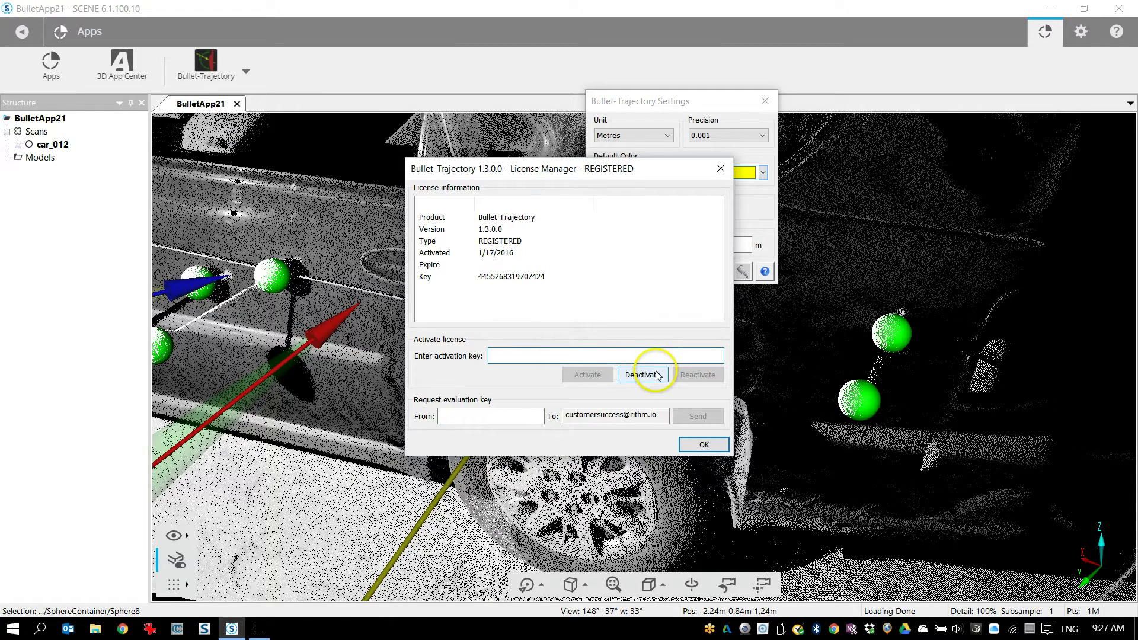
left_click(687, 450)
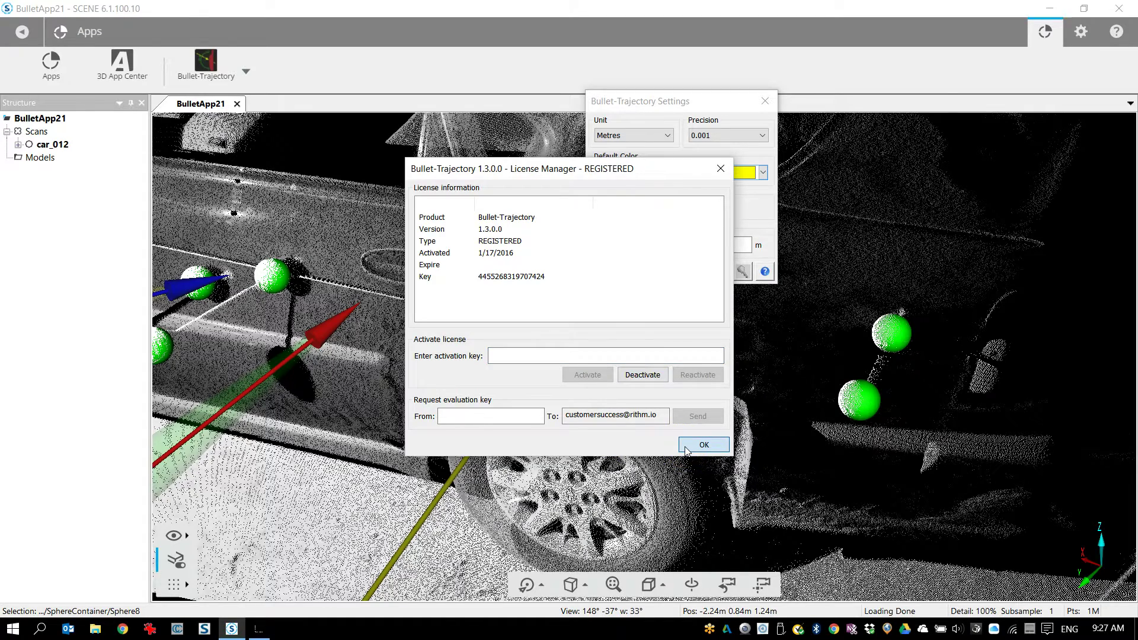
left_click(704, 444)
mouse_move(232, 630)
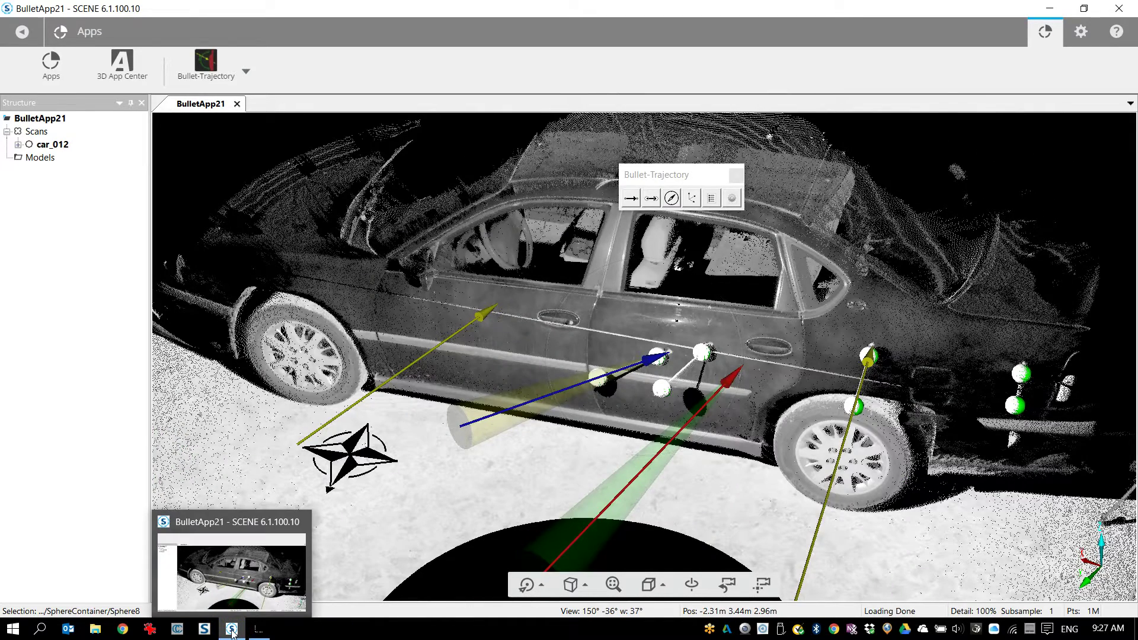